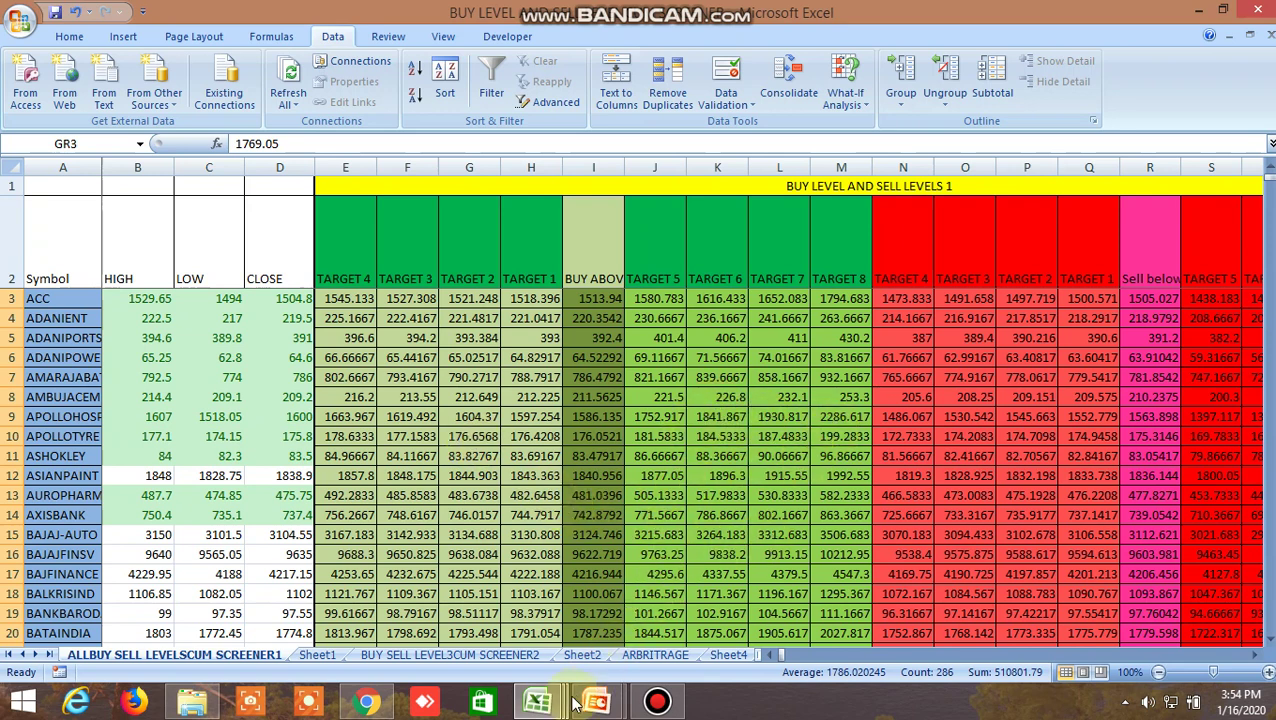
Switch to Chrome and fill in web.whatsapp.com as the address in the NSE market data tab
{"action": "left_click", "coordinate": [537, 702]}
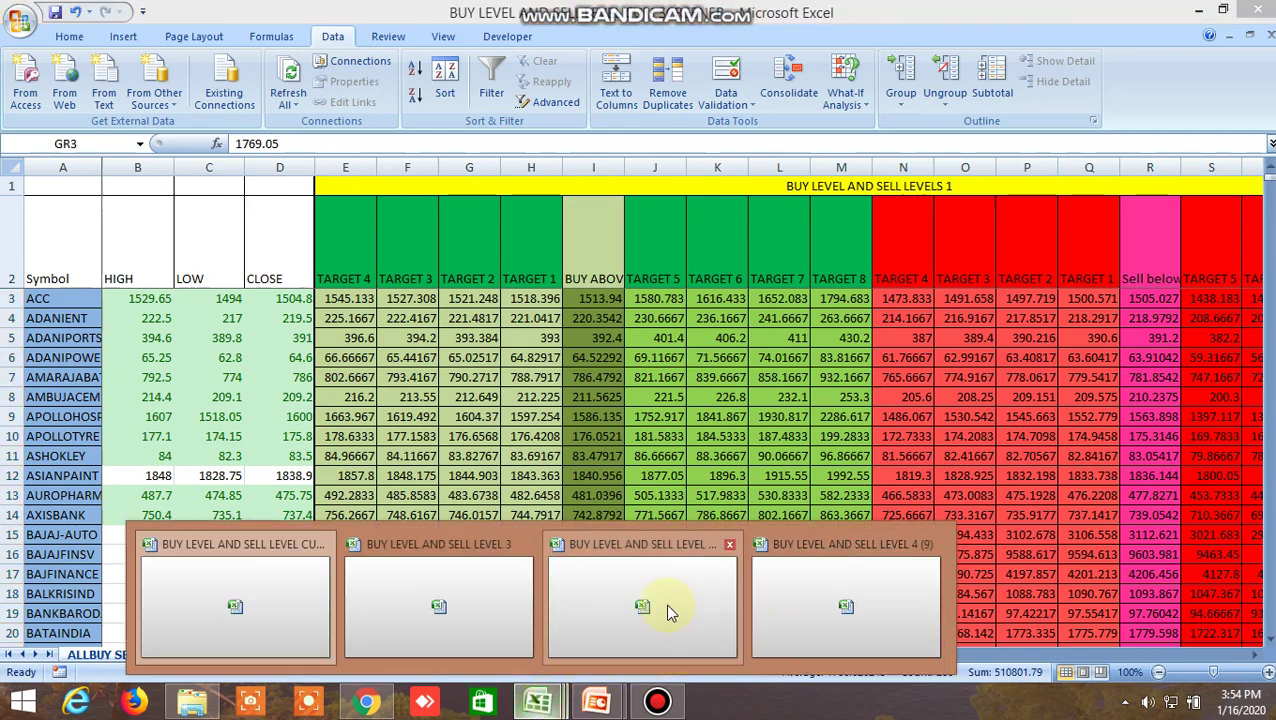
{"action": "left_click", "coordinate": [668, 612]}
{"action": "left_click", "coordinate": [367, 702]}
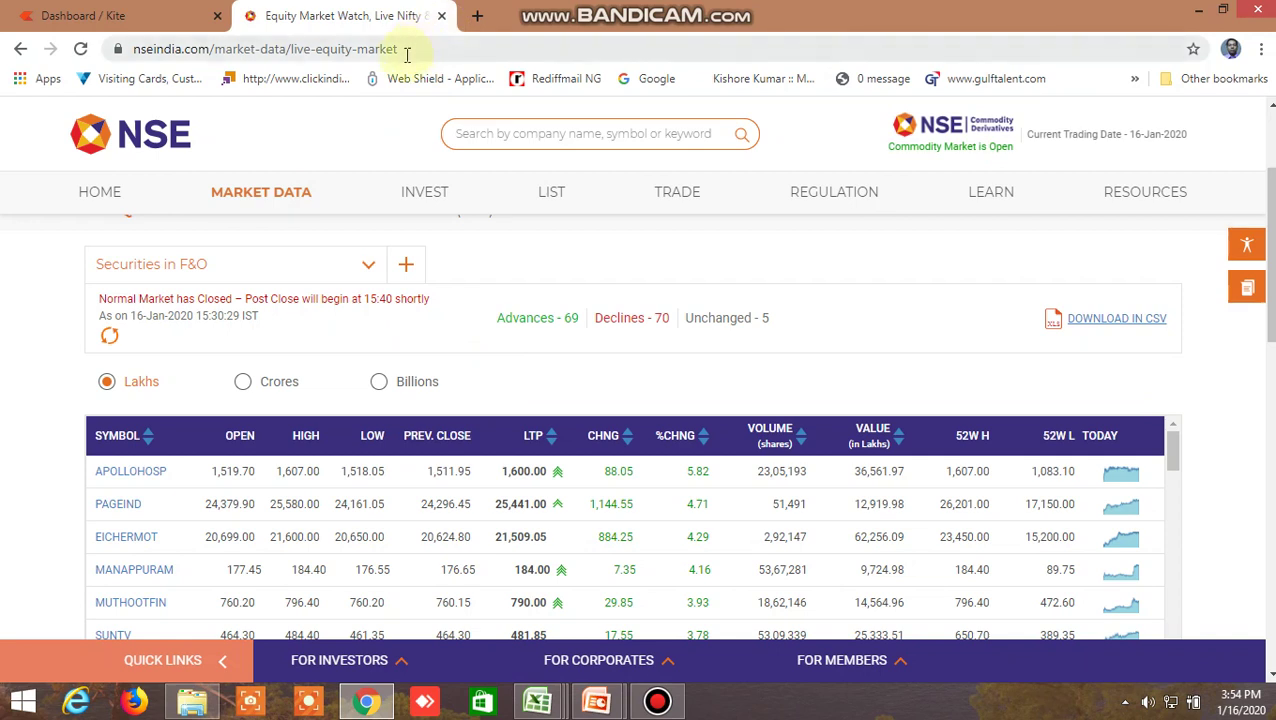
{"action": "left_click", "coordinate": [408, 49]}
{"action": "triple_click", "coordinate": [445, 49]}
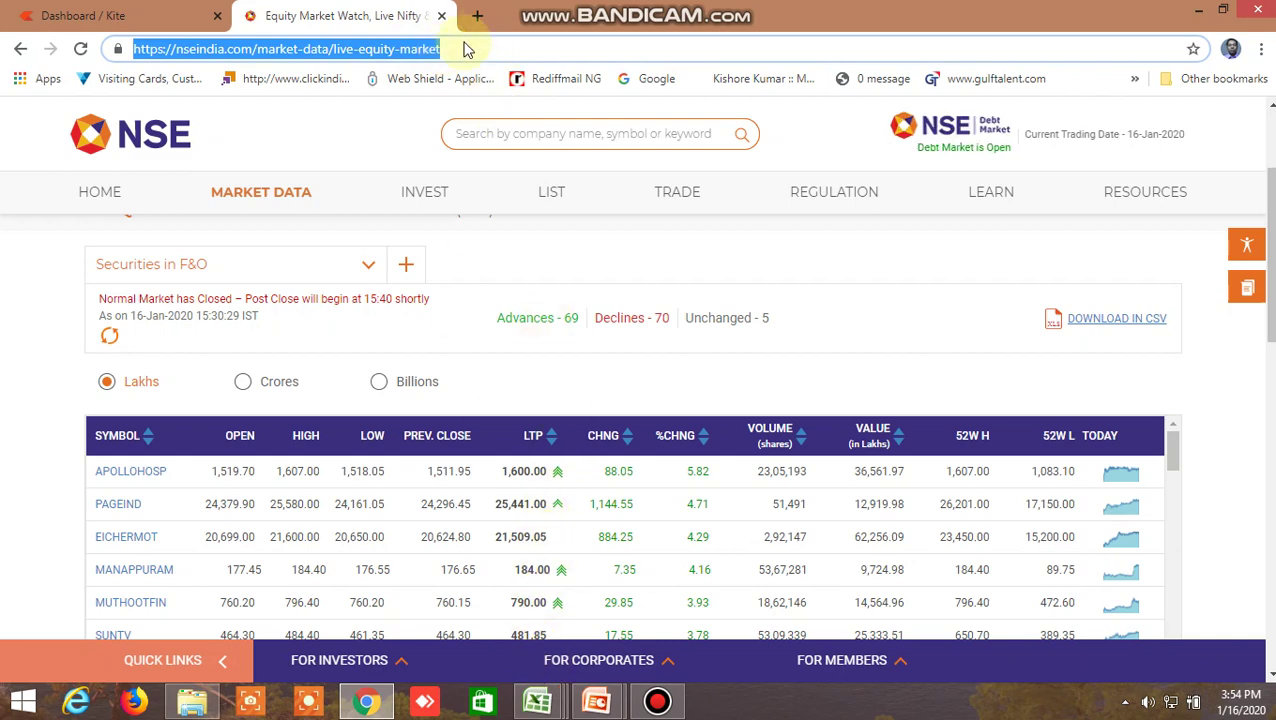
{"action": "type", "text": "web."}
Switch to Excel and view the screener workbook and the BUY LEVEL AND SELL LEVEL 4 (9) workbook
{"action": "mouse_move", "coordinate": [537, 700]}
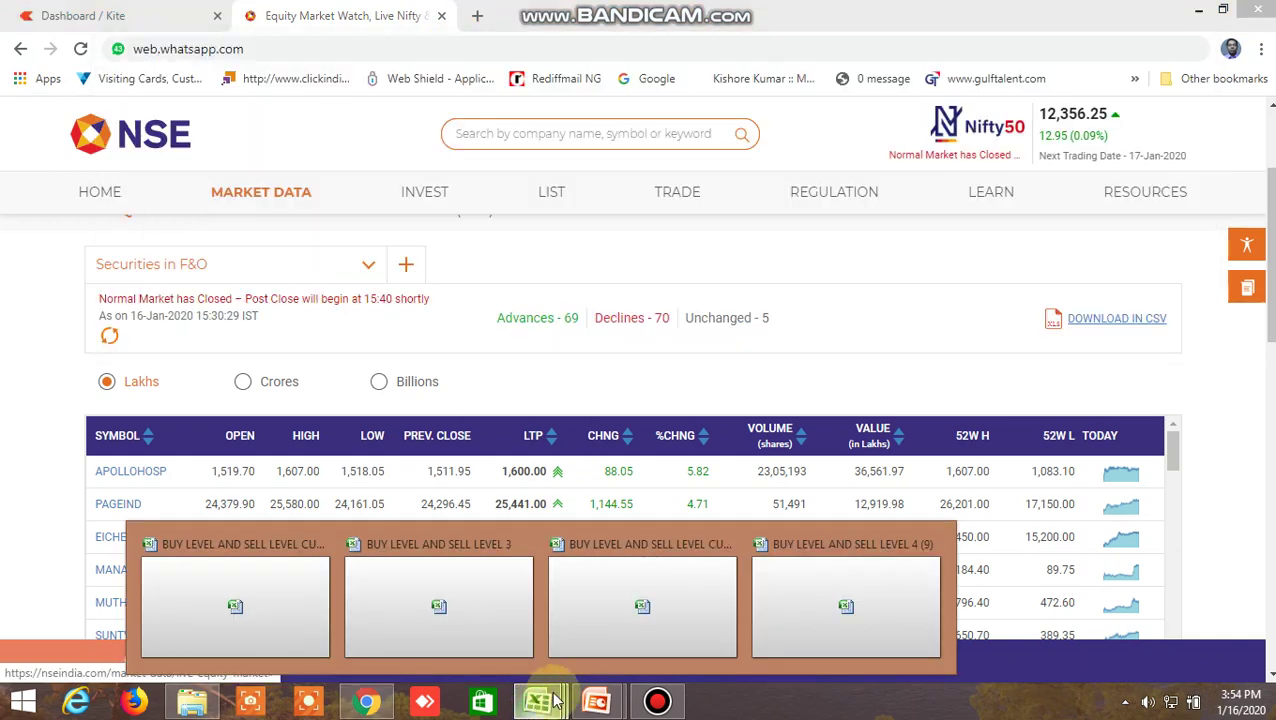
{"action": "left_click", "coordinate": [644, 635]}
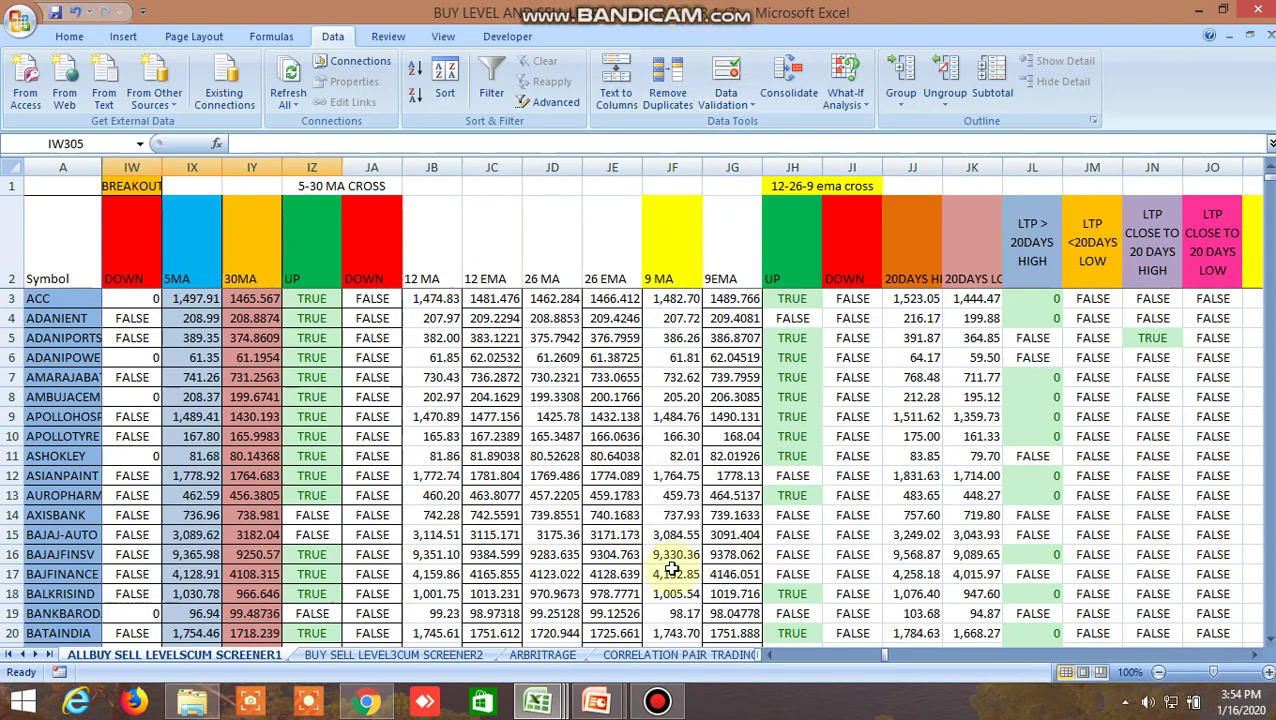
{"action": "mouse_move", "coordinate": [537, 700]}
{"action": "left_click", "coordinate": [886, 597]}
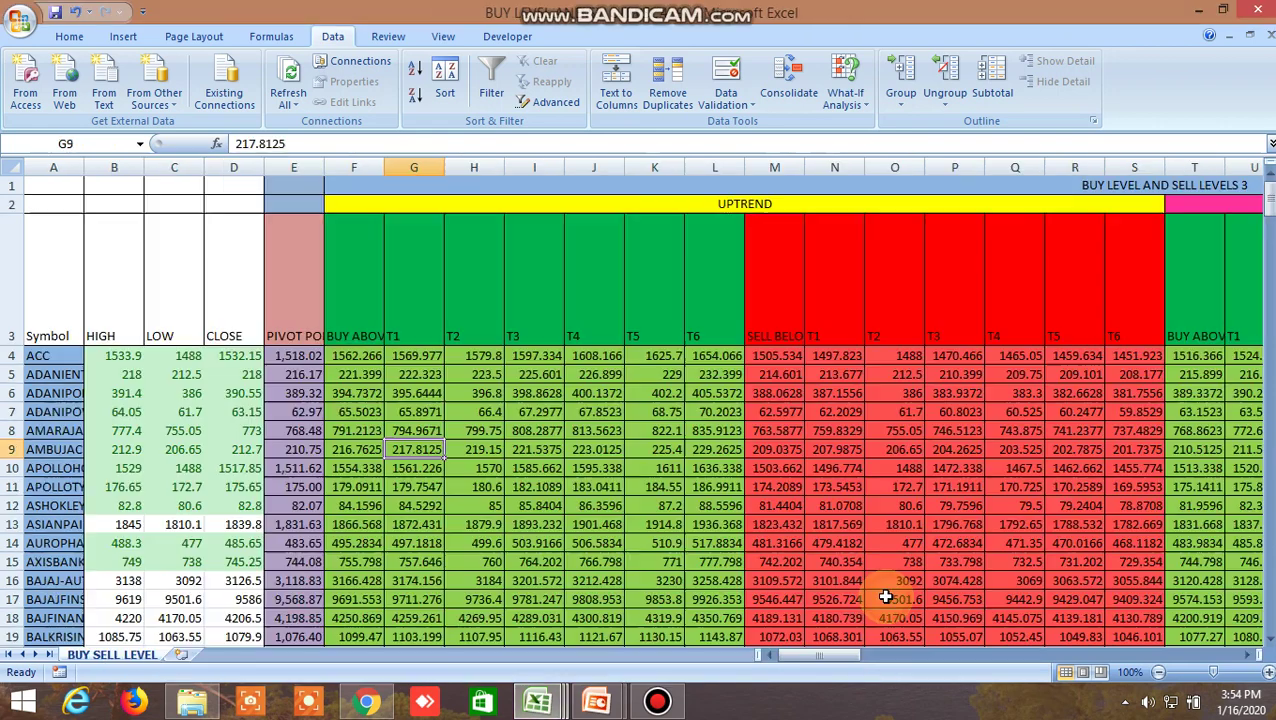
Switch back to Chrome and load web.whatsapp.com in place of the NSE page
{"action": "left_click", "coordinate": [392, 708]}
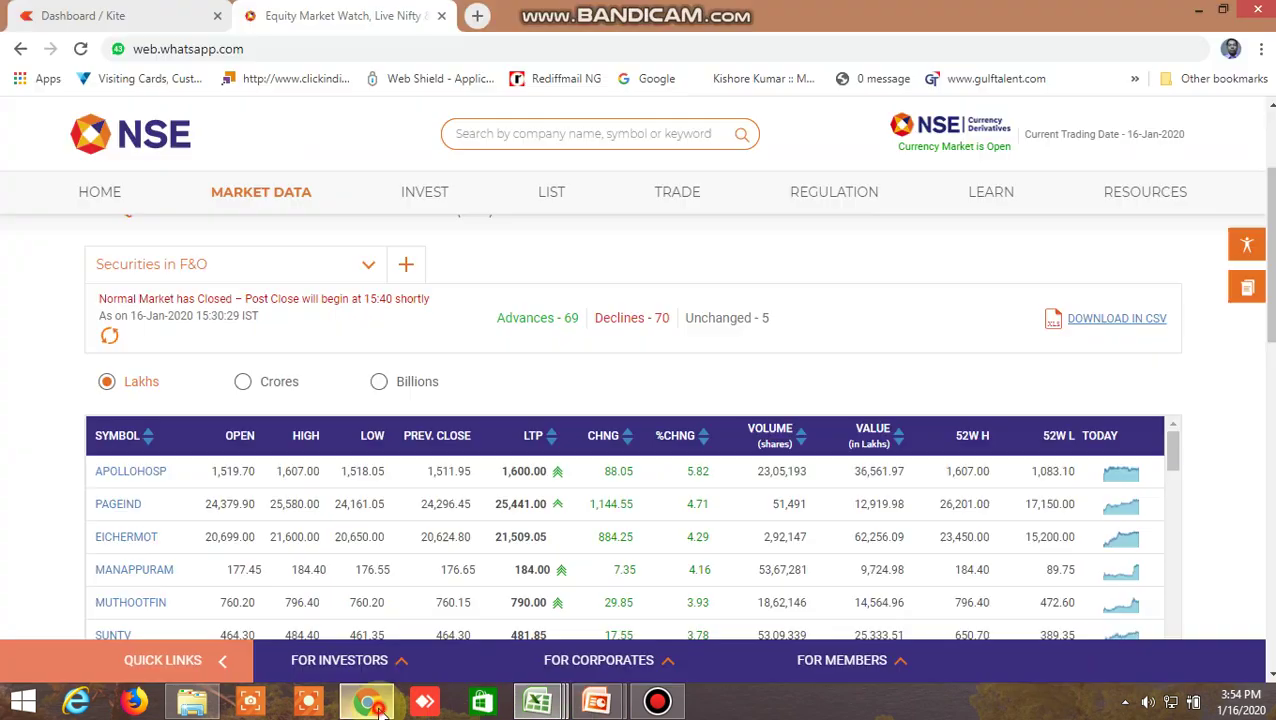
{"action": "left_click", "coordinate": [249, 48]}
{"action": "triple_click", "coordinate": [250, 49]}
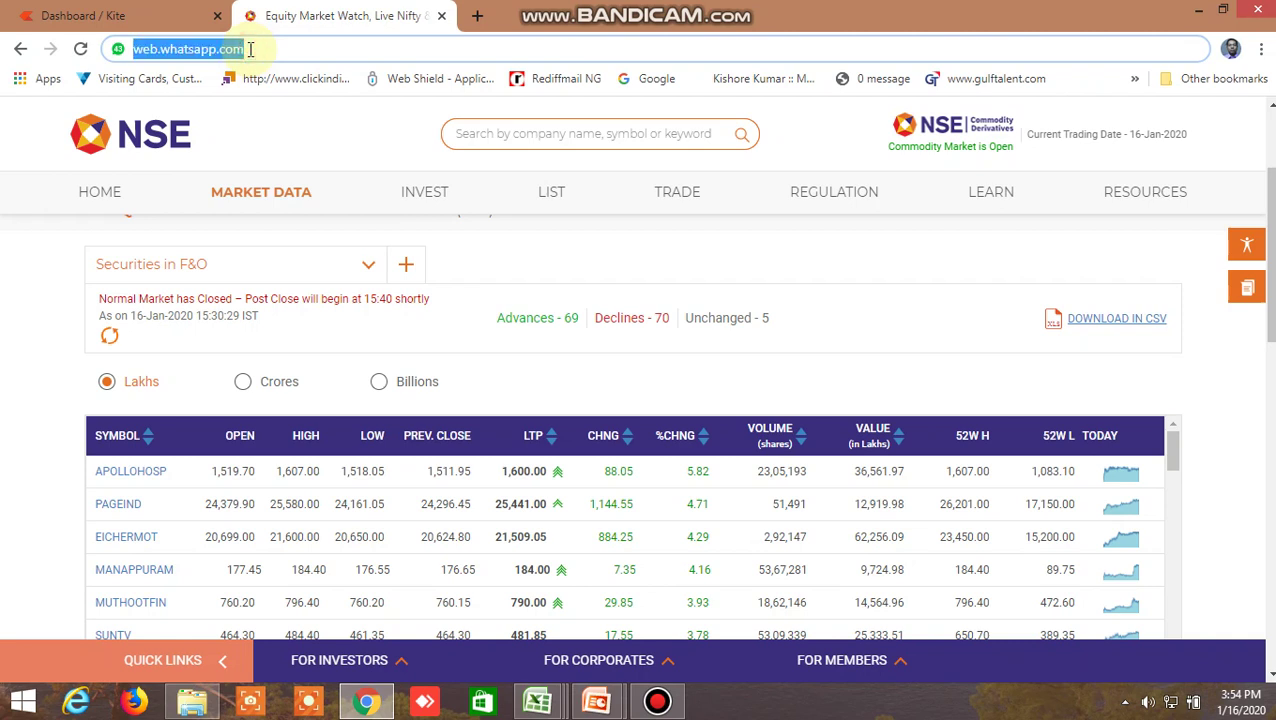
{"action": "key", "text": "Return"}
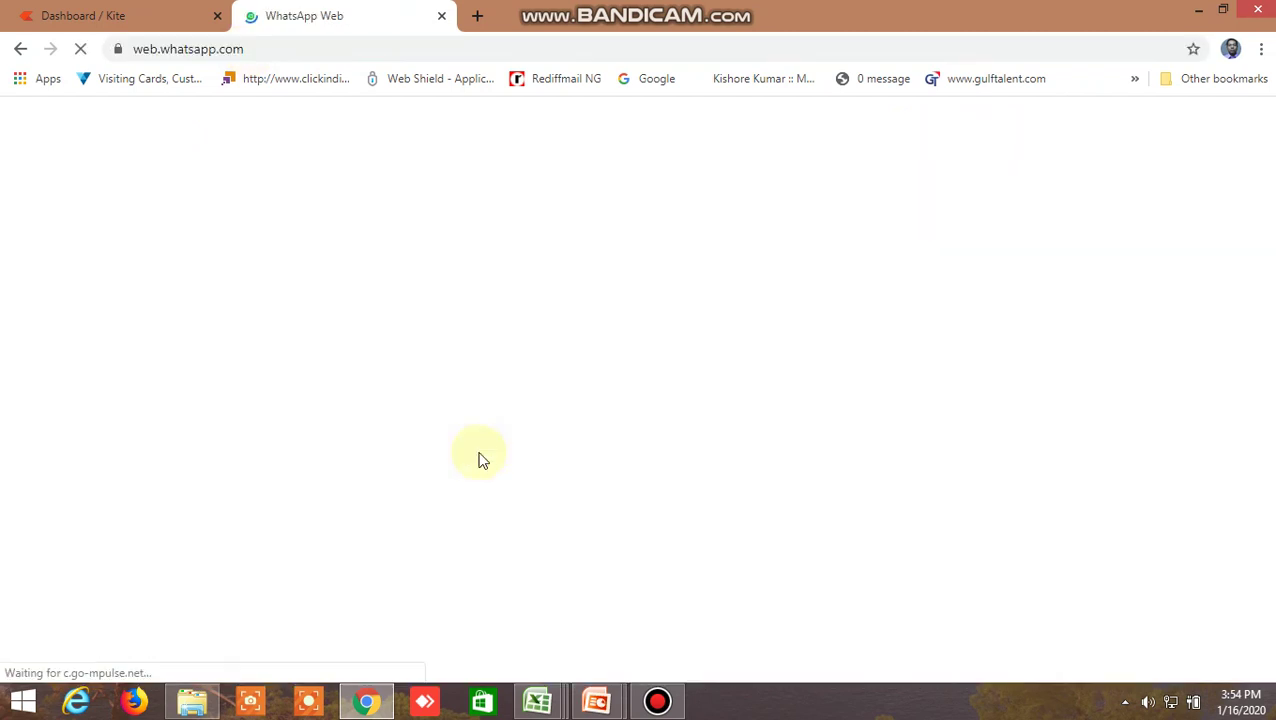
Switch to Excel and bring up the BUY LEVEL AND SELL LEVELS 1 columns of the screener sheet
{"action": "left_click", "coordinate": [558, 710]}
{"action": "left_click_drag", "start_coordinate": [883, 651], "coordinate": [768, 651]}
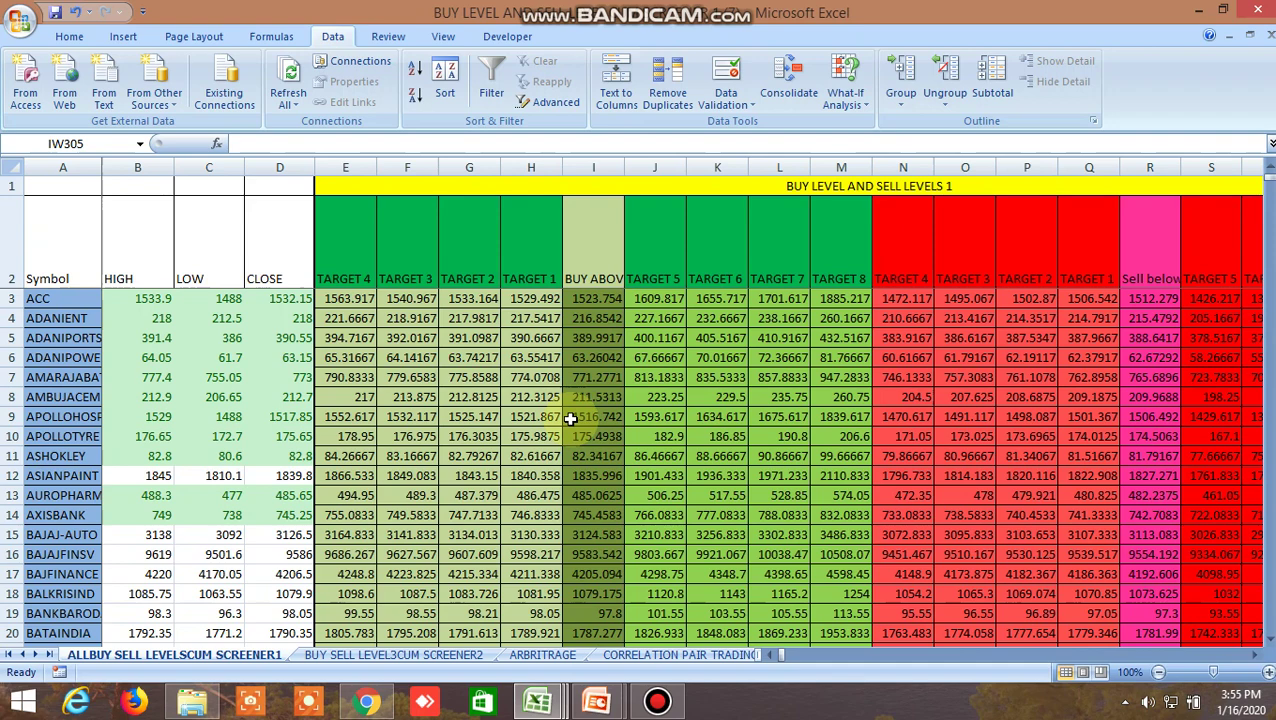
Switch to WhatsApp in Chrome and review the YouTube links, shared workbooks and recommended stocks in the Safe trade chat
{"action": "key", "text": "alt+Tab"}
{"action": "scroll", "coordinate": [775, 477], "scroll_direction": "up", "scroll_amount": 10}
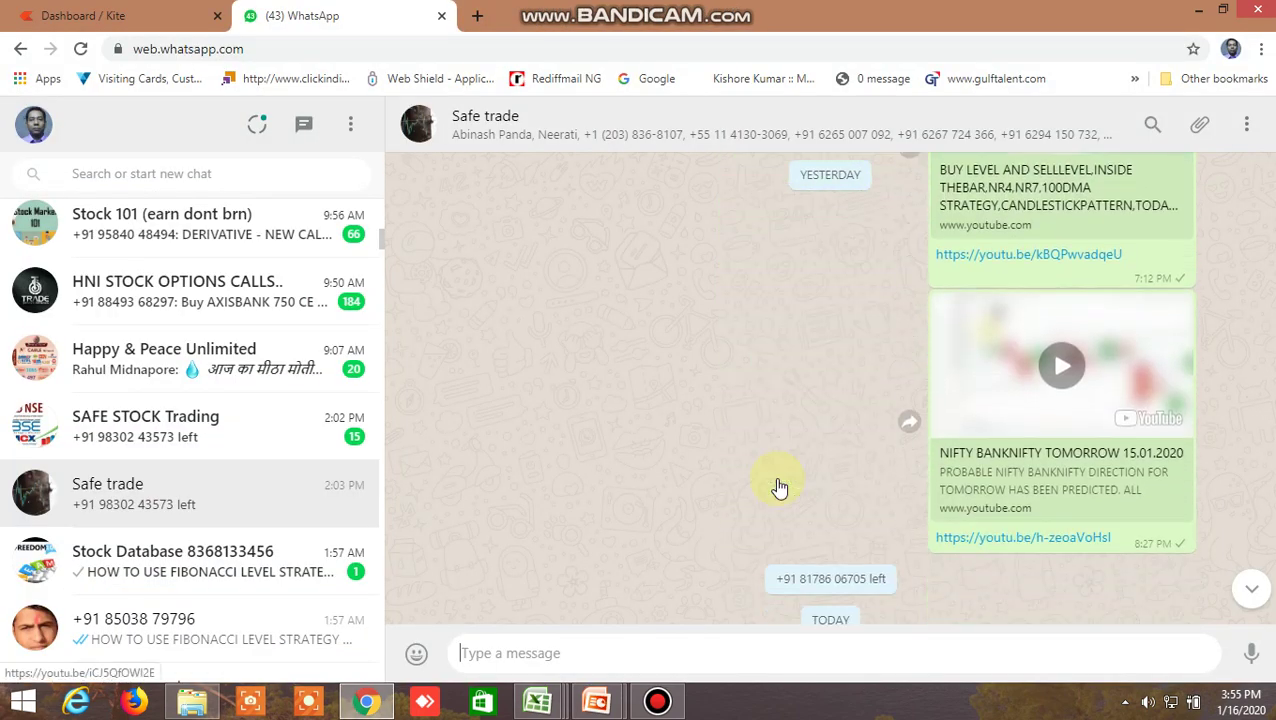
{"action": "scroll", "coordinate": [779, 487], "scroll_direction": "down", "scroll_amount": 5}
{"action": "scroll", "coordinate": [779, 487], "scroll_direction": "down", "scroll_amount": 3}
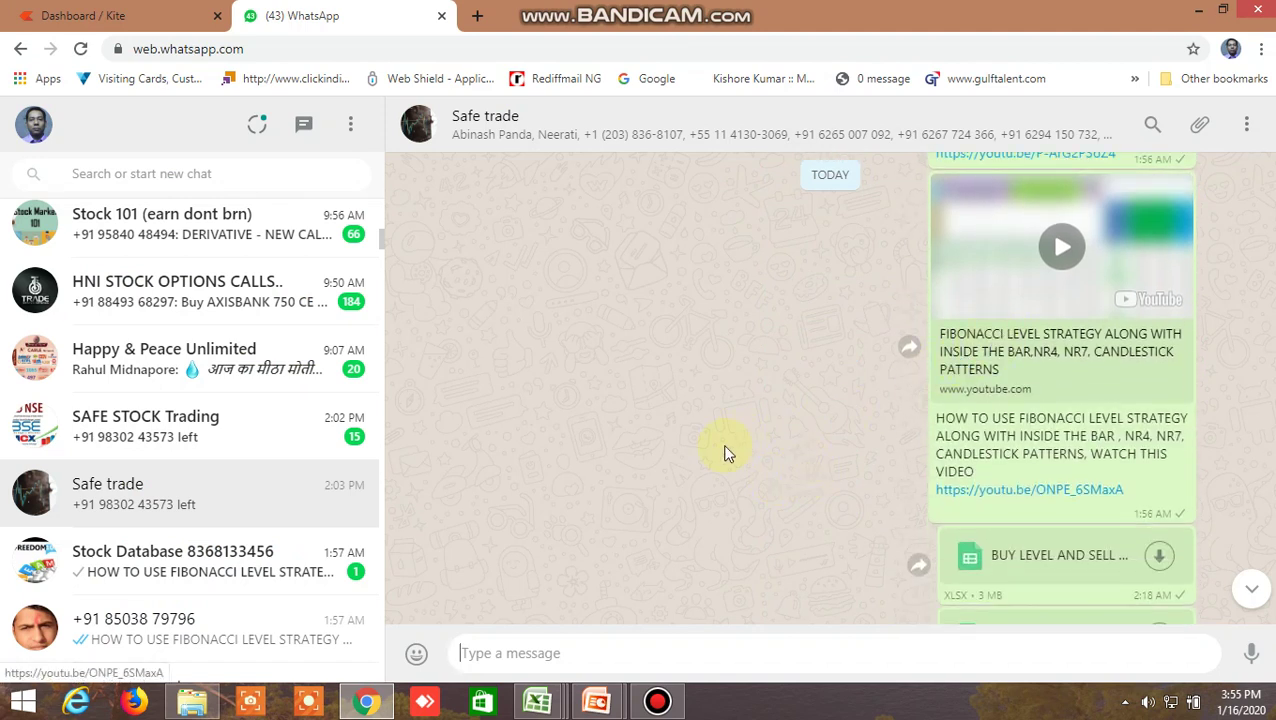
{"action": "scroll", "coordinate": [730, 450], "scroll_direction": "down", "scroll_amount": 4}
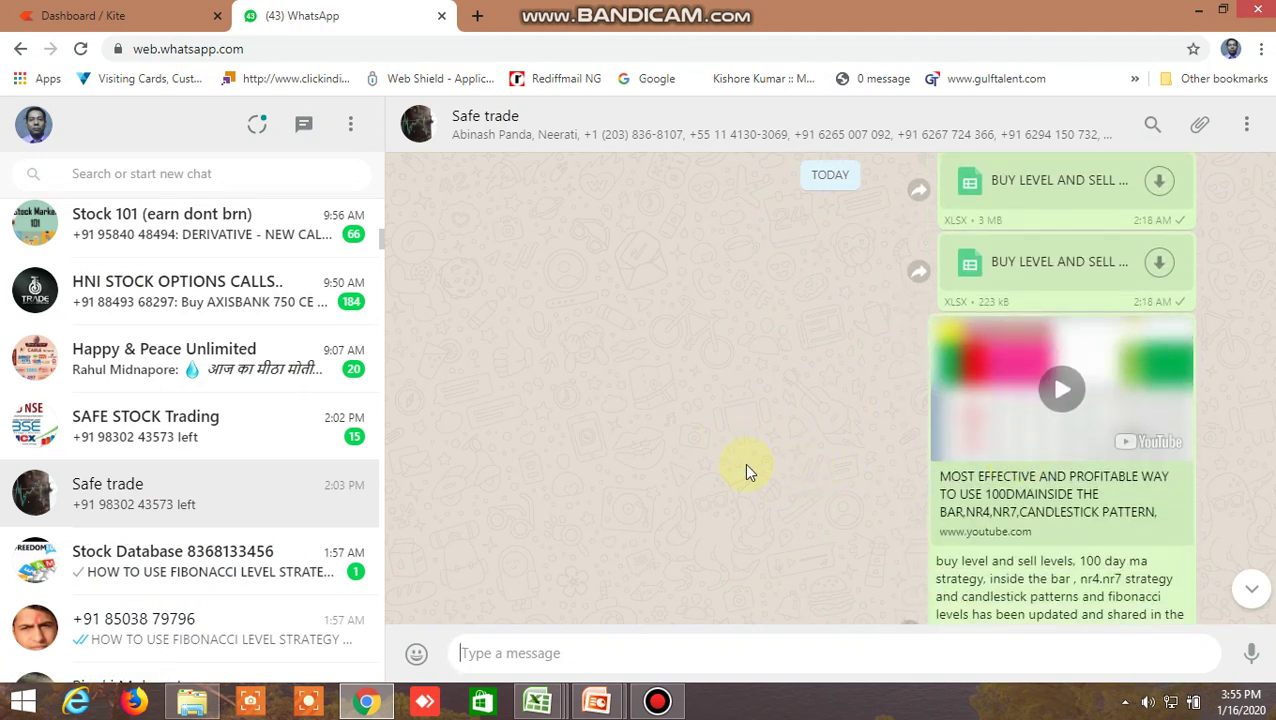
{"action": "scroll", "coordinate": [742, 463], "scroll_direction": "up", "scroll_amount": 3}
{"action": "scroll", "coordinate": [743, 466], "scroll_direction": "down", "scroll_amount": 6}
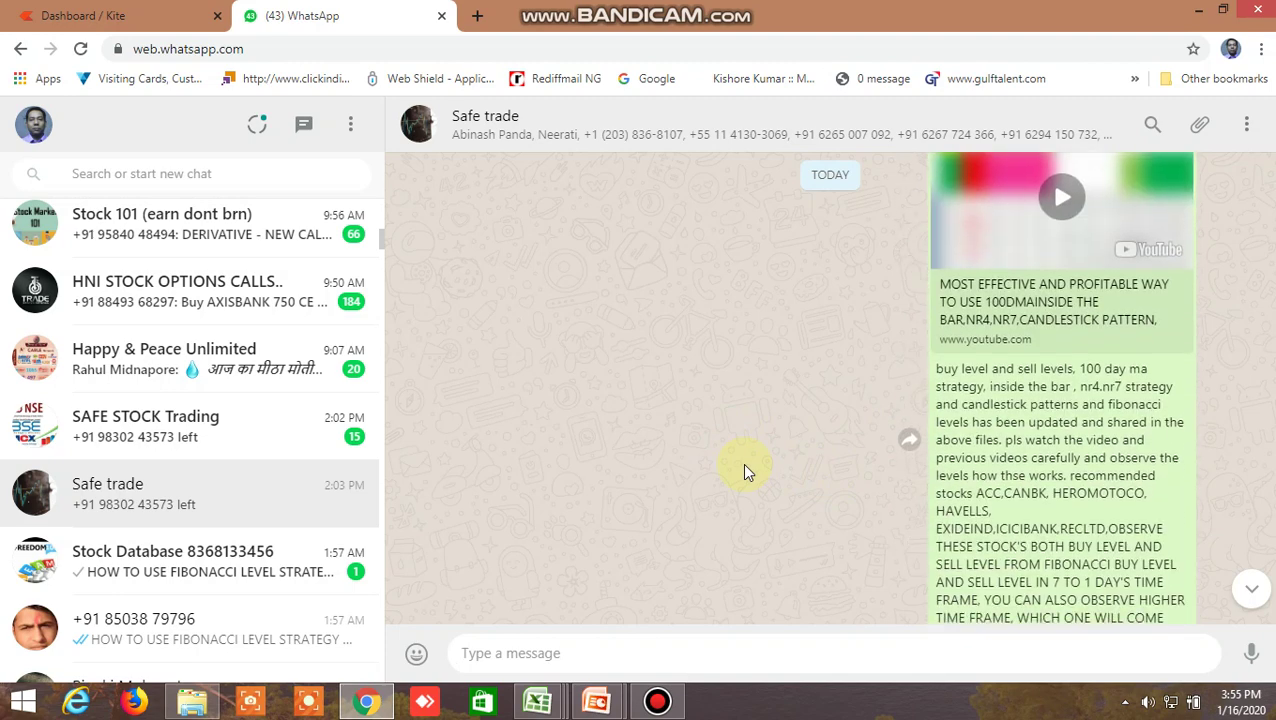
{"action": "scroll", "coordinate": [743, 468], "scroll_direction": "up", "scroll_amount": 10}
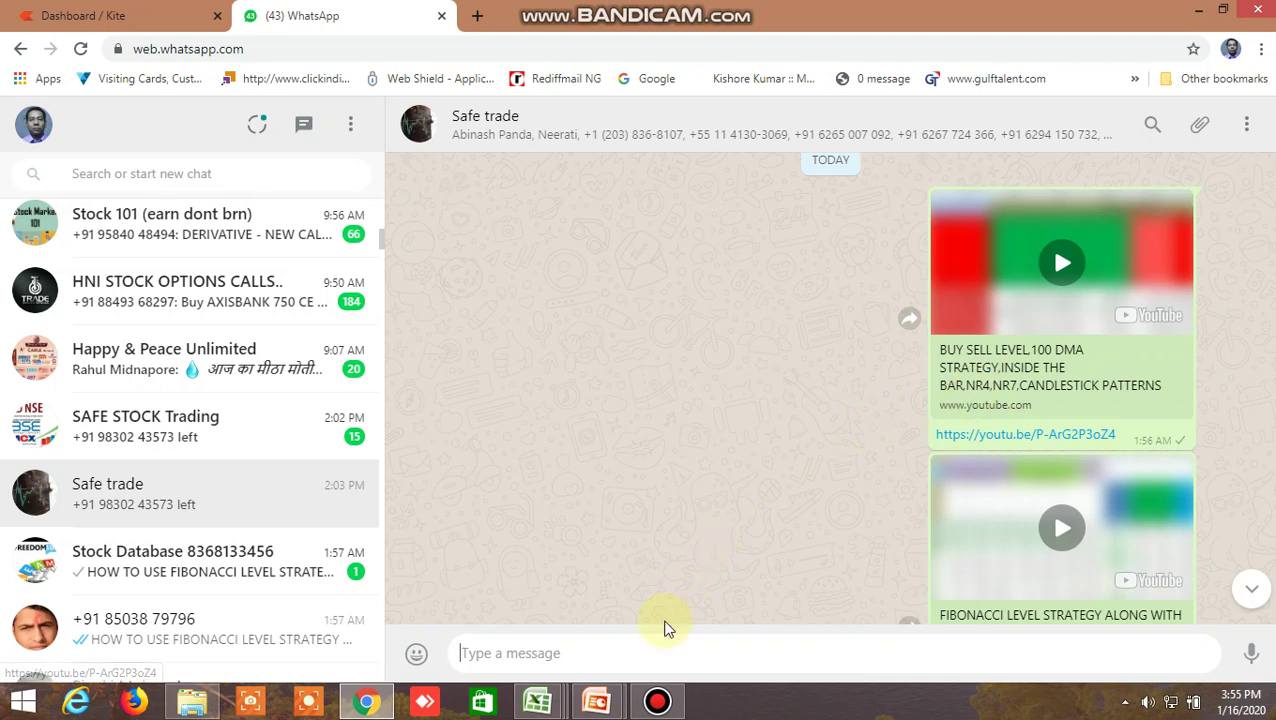
Close the WhatsApp tab and switch to the screener workbook in Excel
{"action": "mouse_move", "coordinate": [548, 708]}
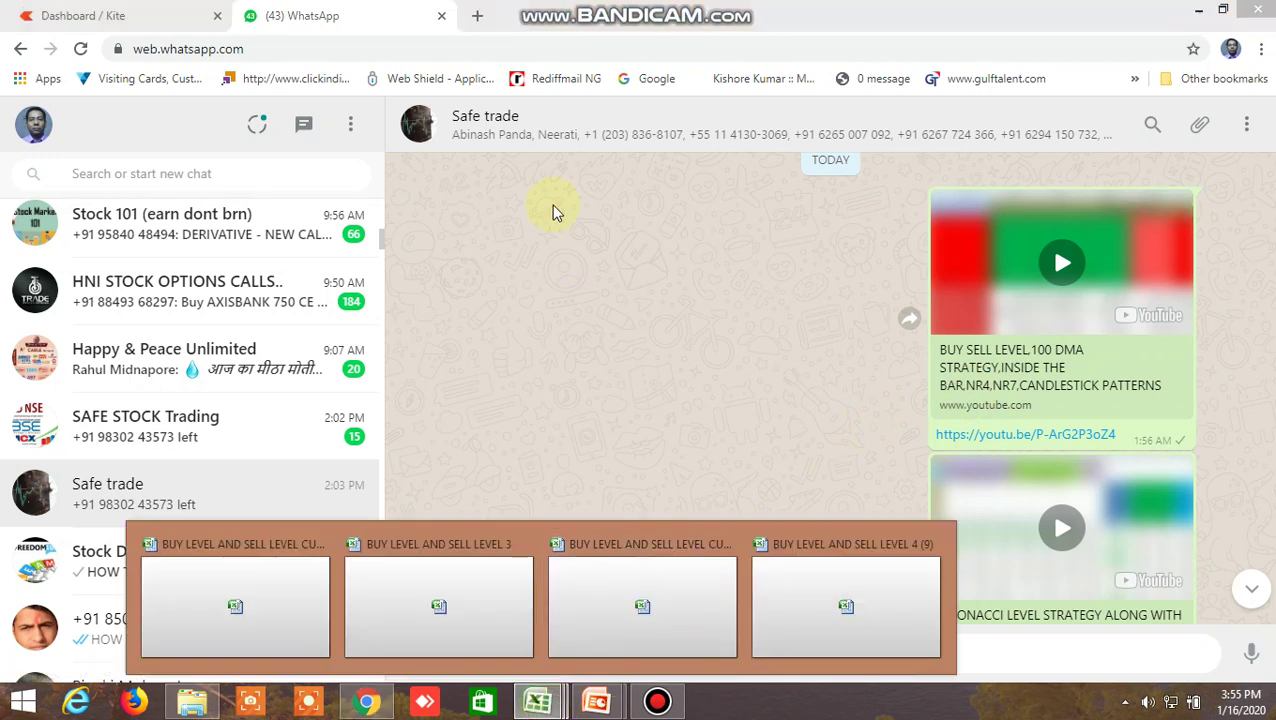
{"action": "left_click", "coordinate": [443, 18]}
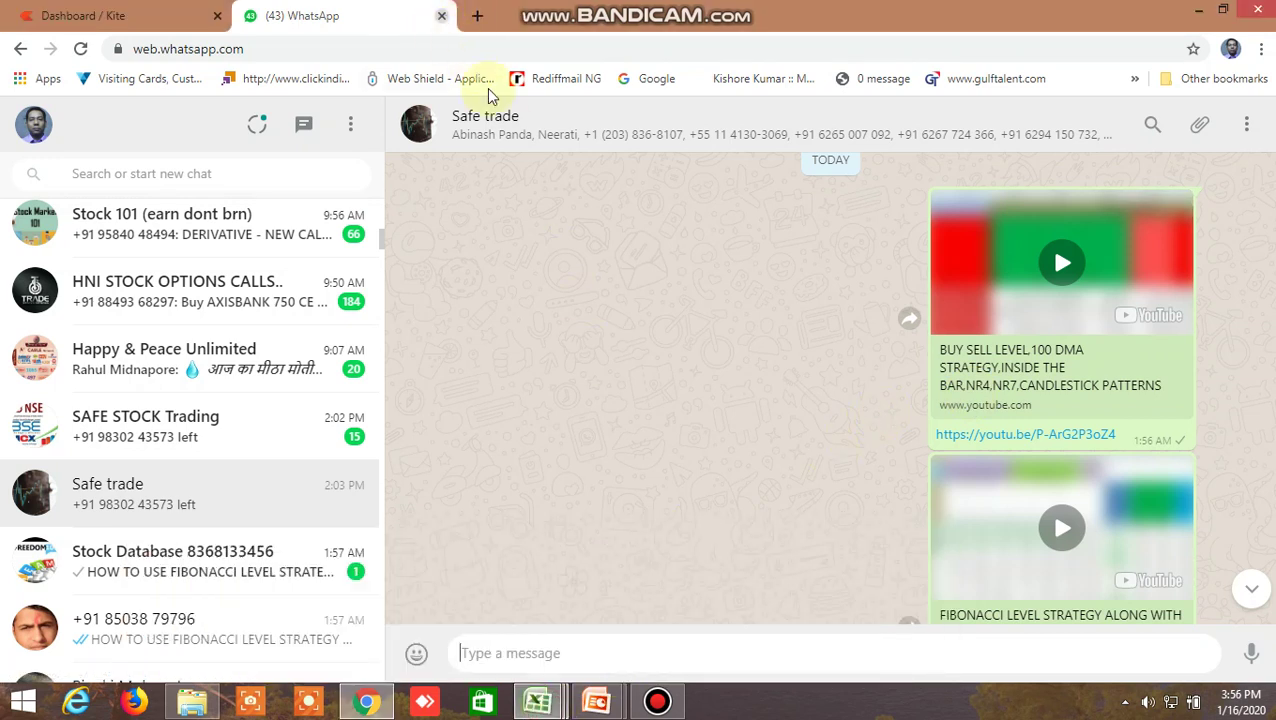
{"action": "mouse_move", "coordinate": [548, 708]}
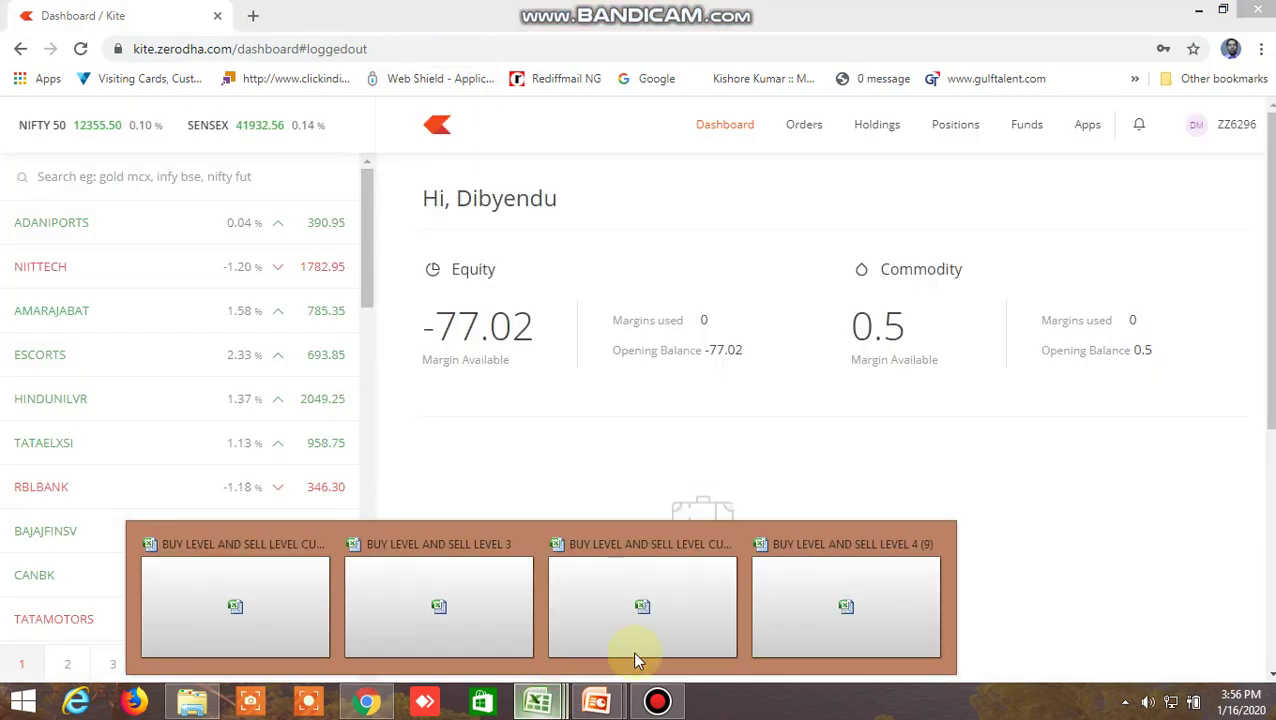
{"action": "left_click", "coordinate": [662, 600]}
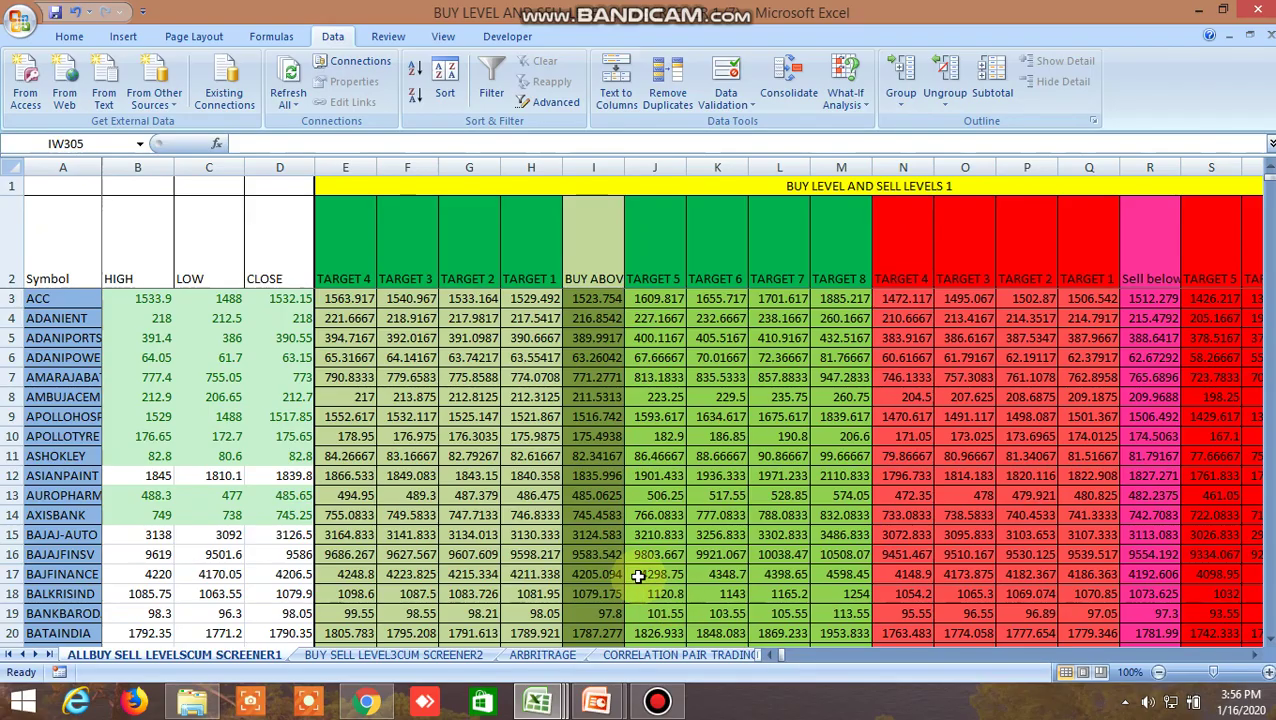
Examine ACC's high, low and close prices along with its buy-above and sell-below levels
{"action": "left_click", "coordinate": [600, 301]}
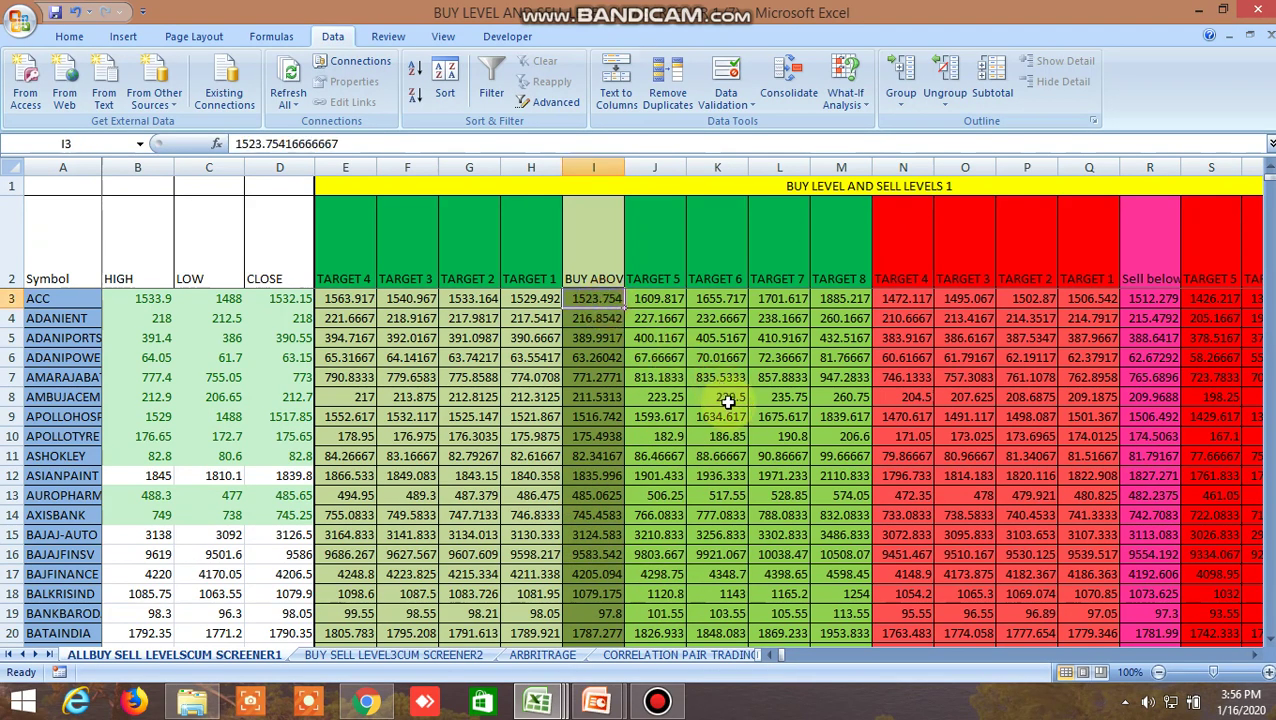
{"action": "left_click", "coordinate": [152, 298]}
{"action": "left_click", "coordinate": [226, 298]}
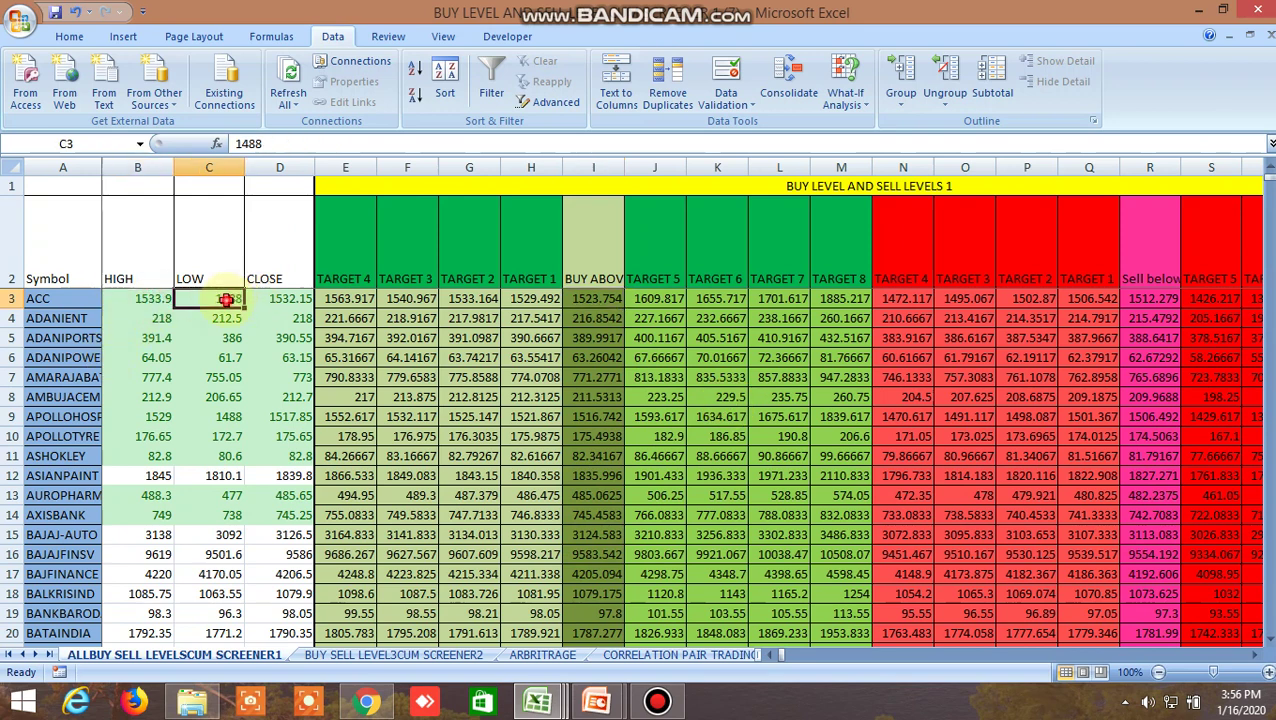
{"action": "left_click", "coordinate": [288, 300]}
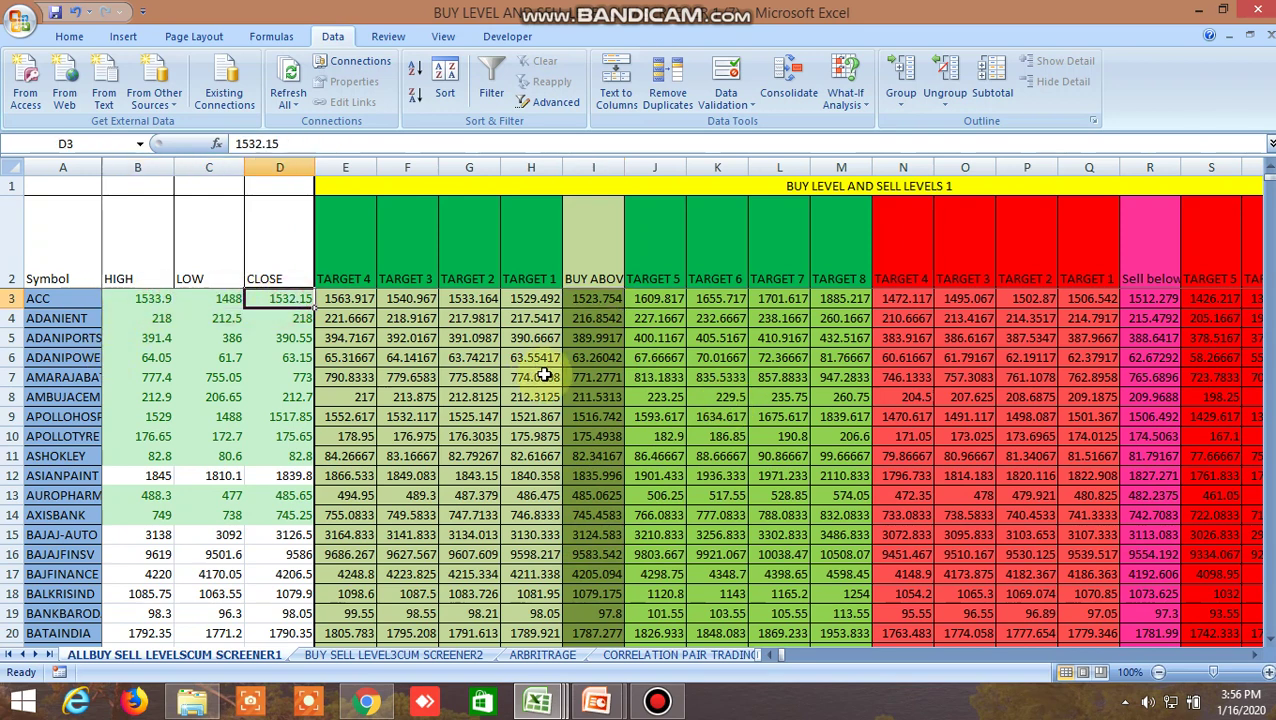
{"action": "left_click", "coordinate": [606, 299]}
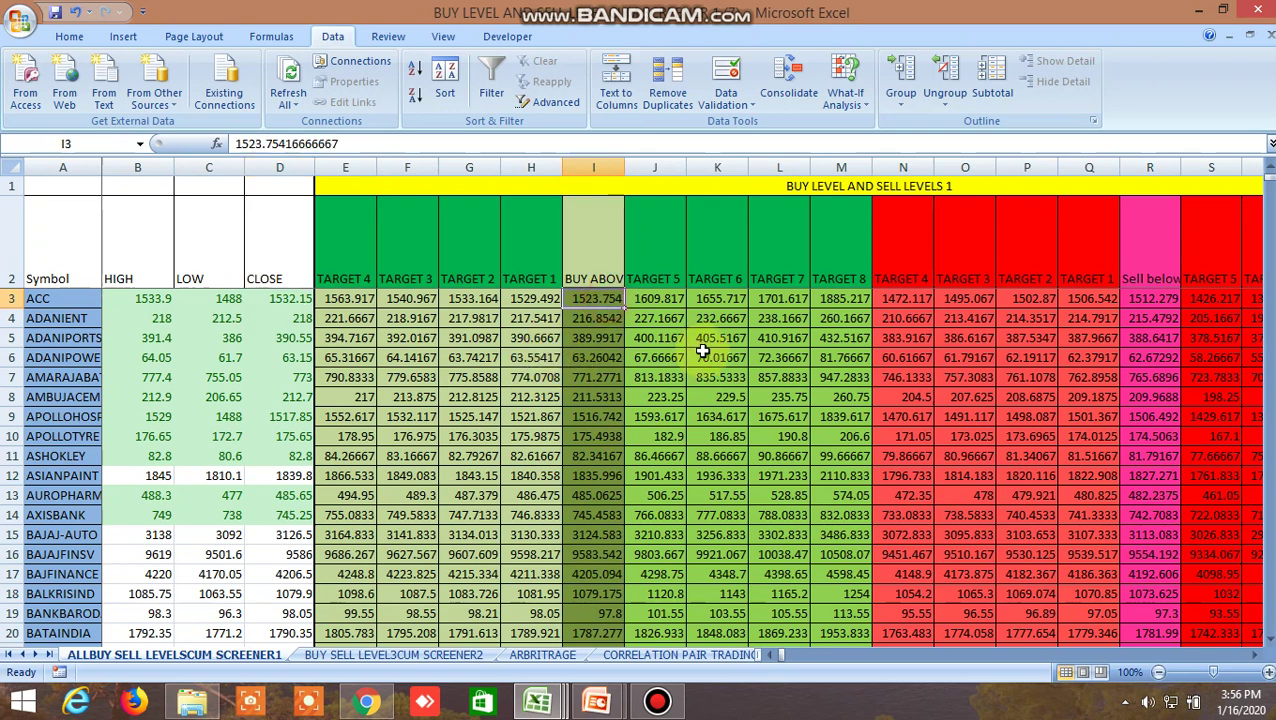
{"action": "left_click", "coordinate": [1147, 300]}
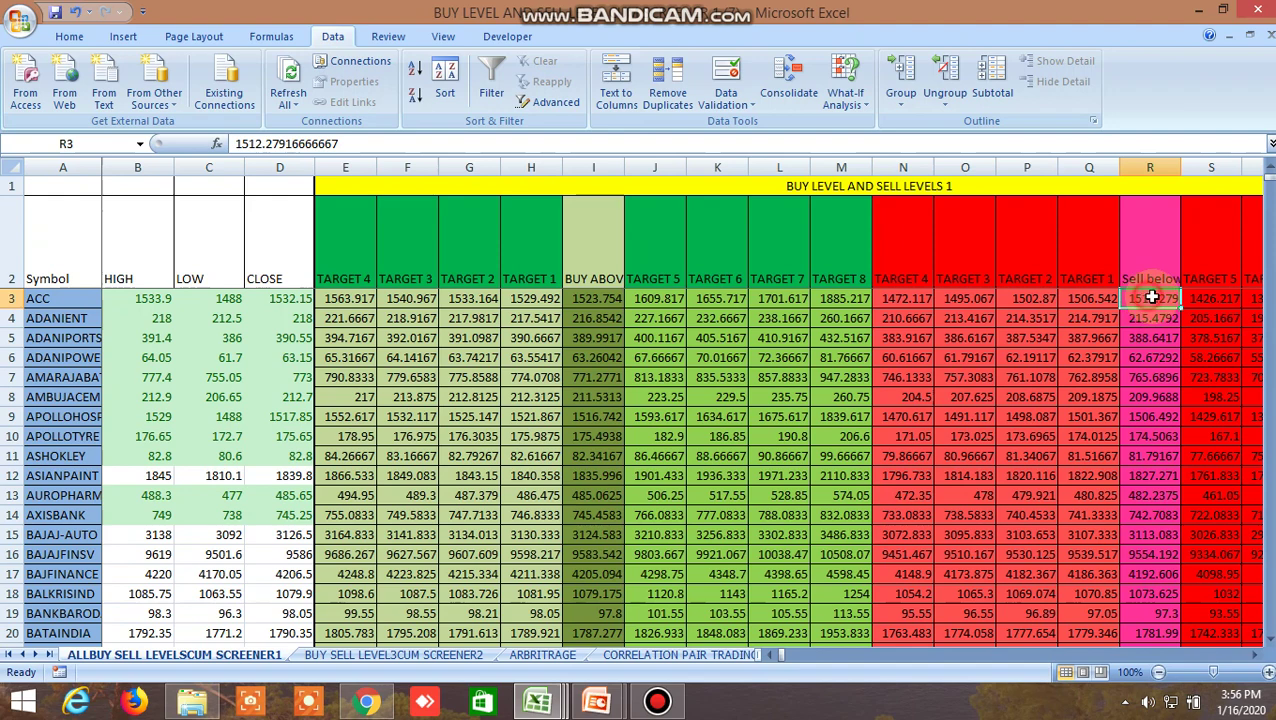
Switch to Kite in Chrome and look through the stocks in watchlist 2 from start to end
{"action": "left_click", "coordinate": [372, 705]}
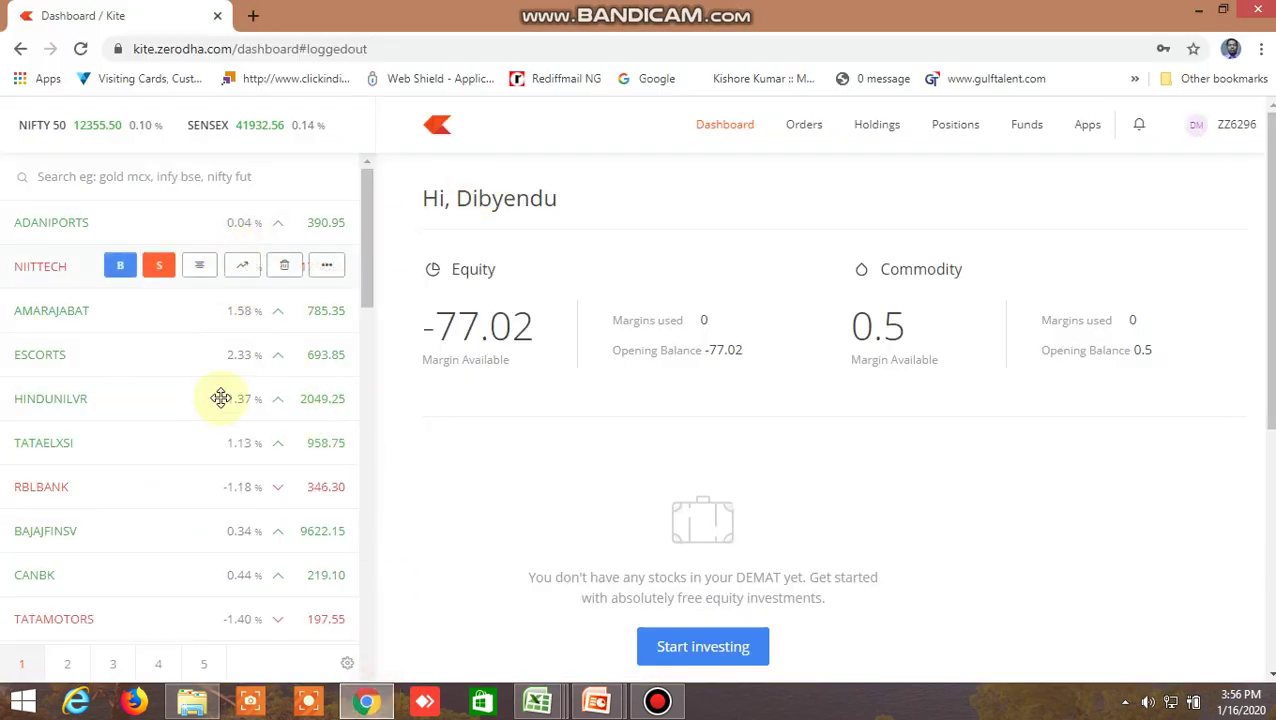
{"action": "left_click", "coordinate": [67, 664]}
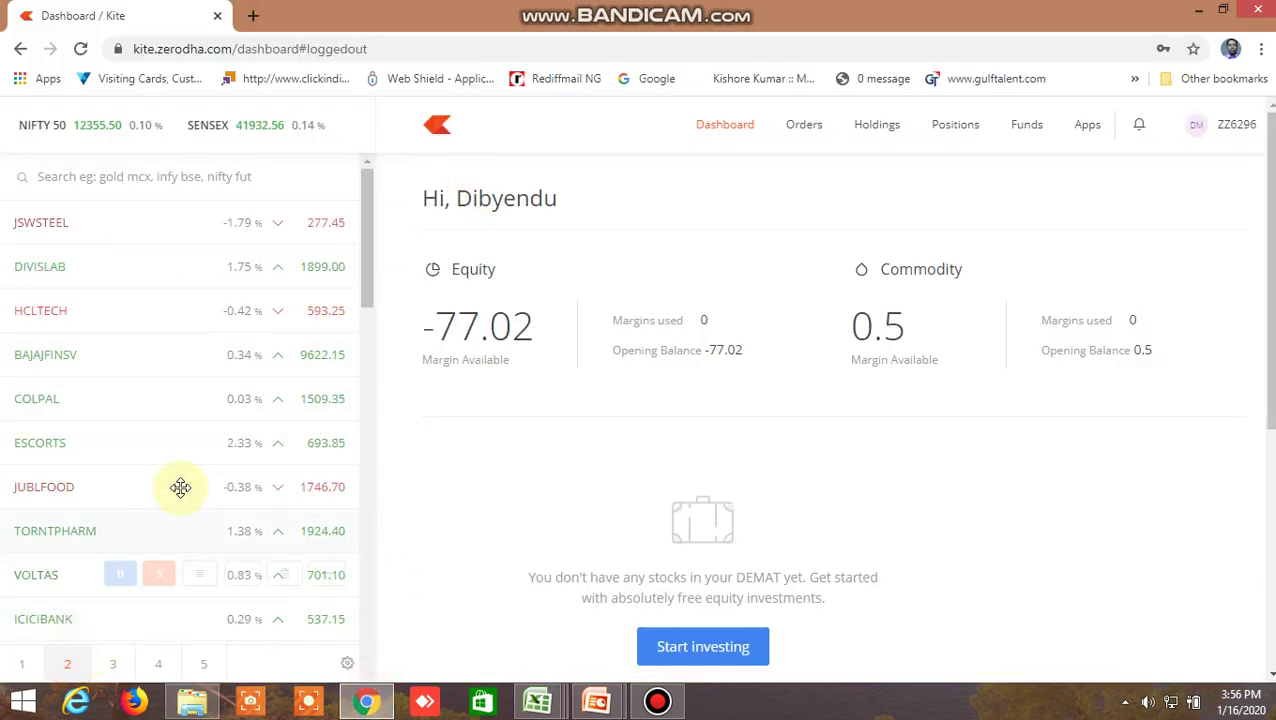
{"action": "scroll", "coordinate": [180, 487], "scroll_direction": "down", "scroll_amount": 13}
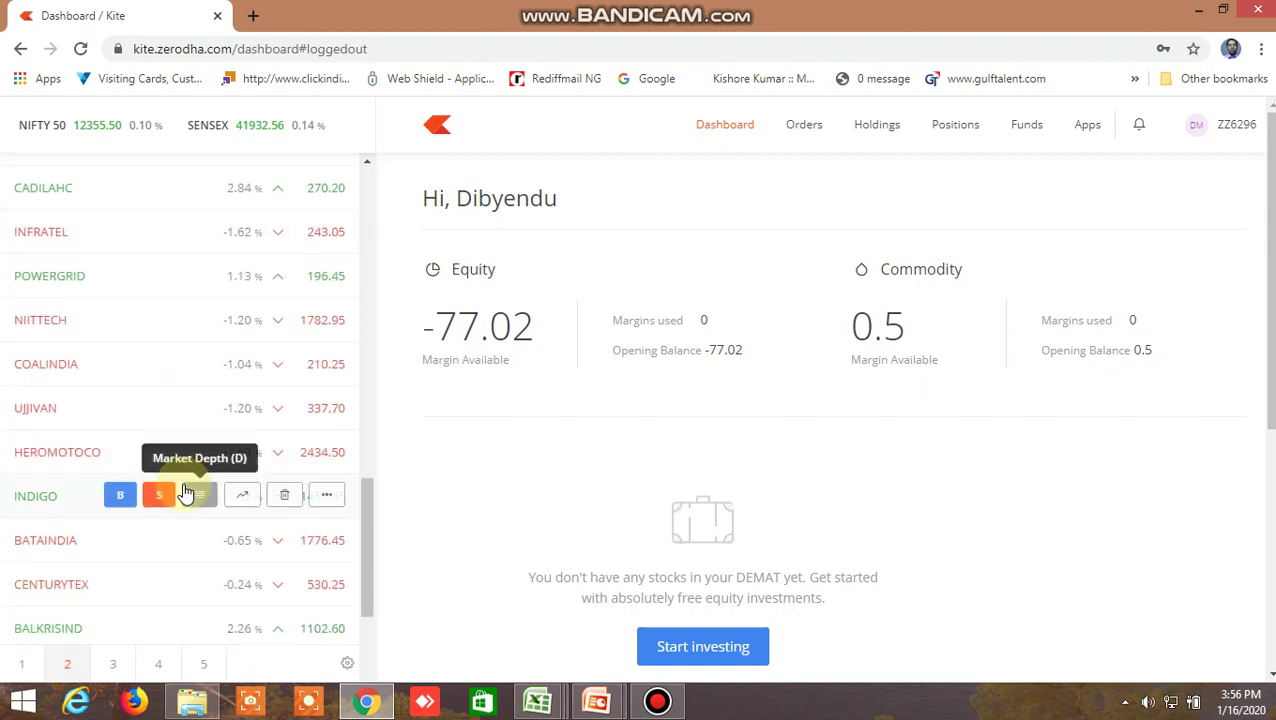
{"action": "scroll", "coordinate": [190, 490], "scroll_direction": "down", "scroll_amount": 5}
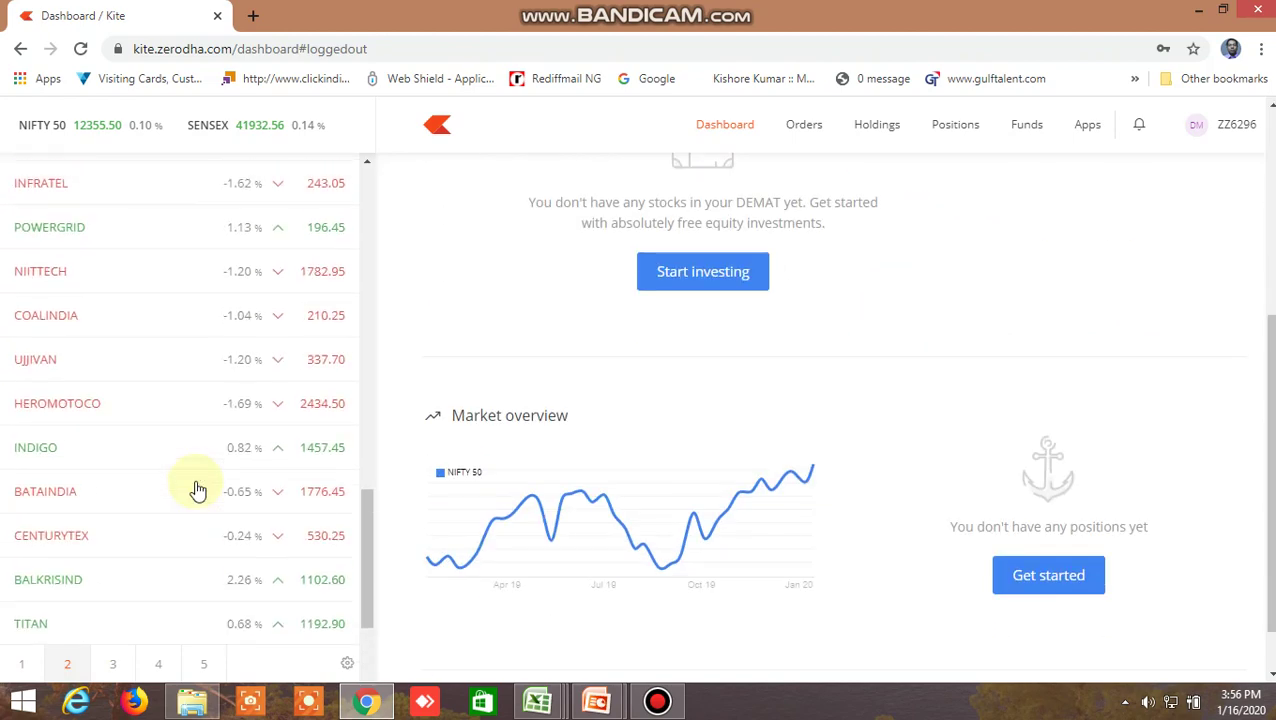
{"action": "scroll", "coordinate": [198, 488], "scroll_direction": "up", "scroll_amount": 10}
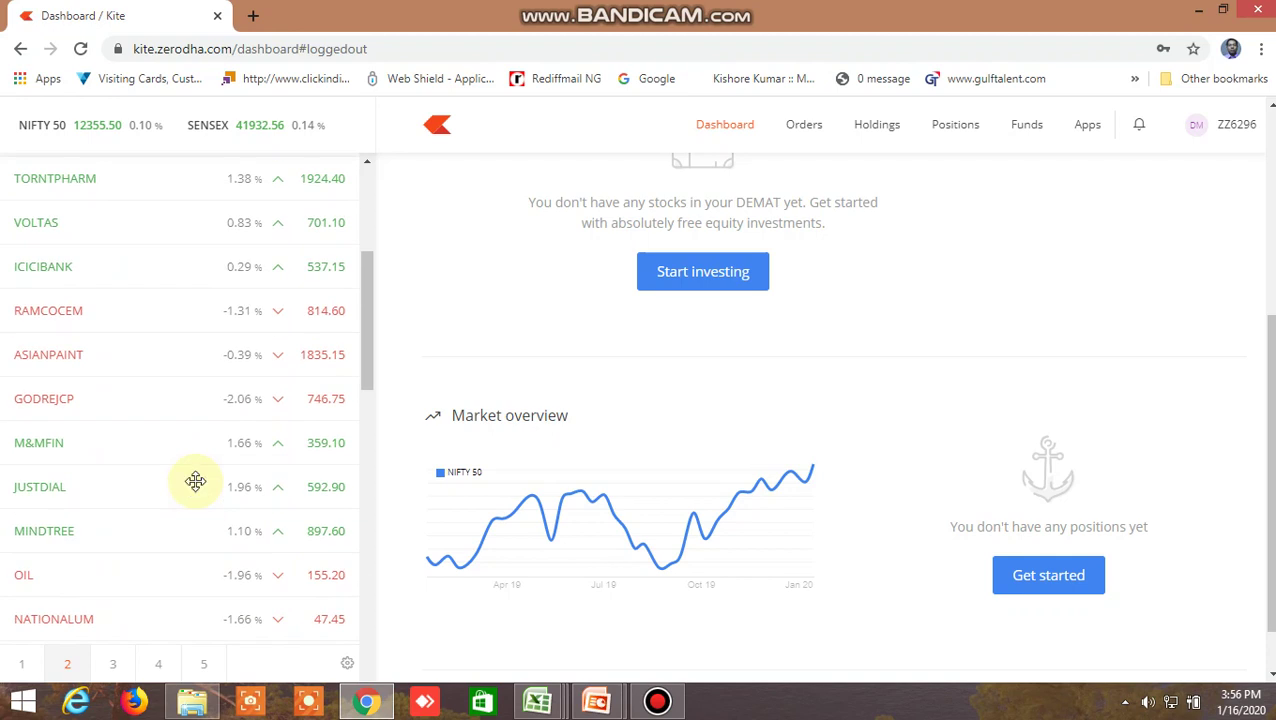
{"action": "scroll", "coordinate": [195, 481], "scroll_direction": "down", "scroll_amount": 11}
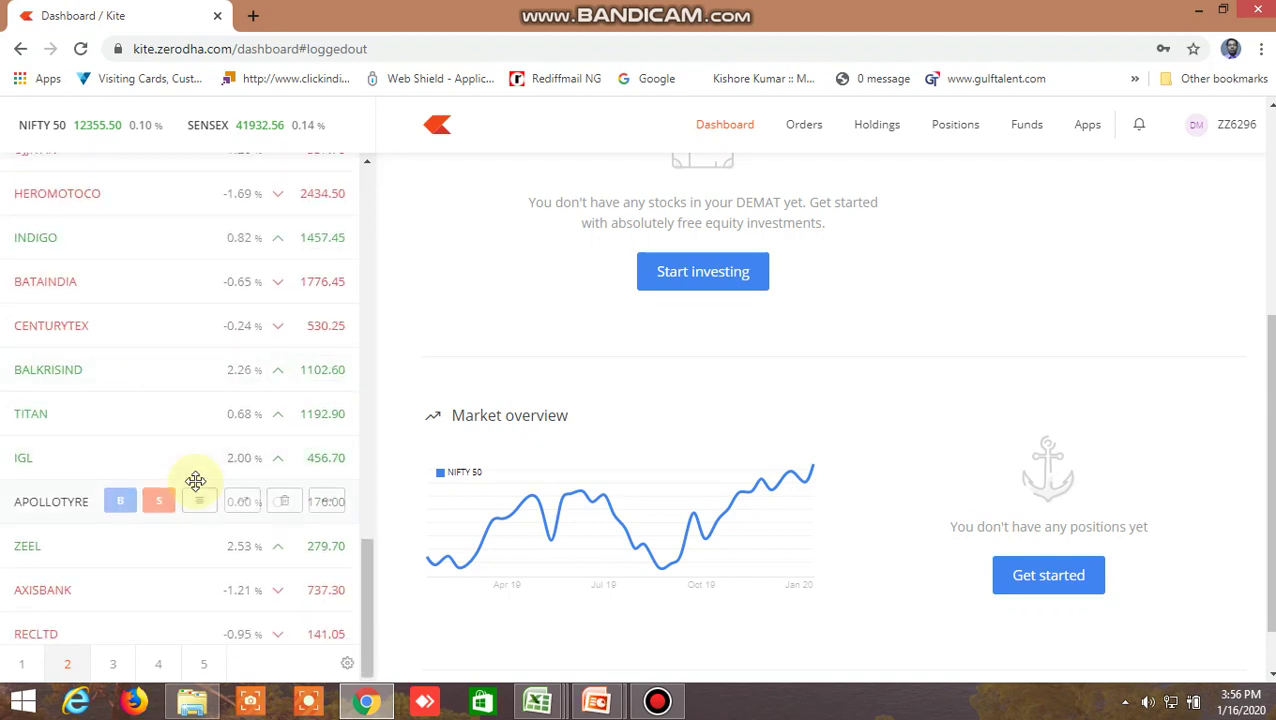
{"action": "scroll", "coordinate": [194, 488], "scroll_direction": "down", "scroll_amount": 2}
{"action": "scroll", "coordinate": [198, 490], "scroll_direction": "down", "scroll_amount": 1}
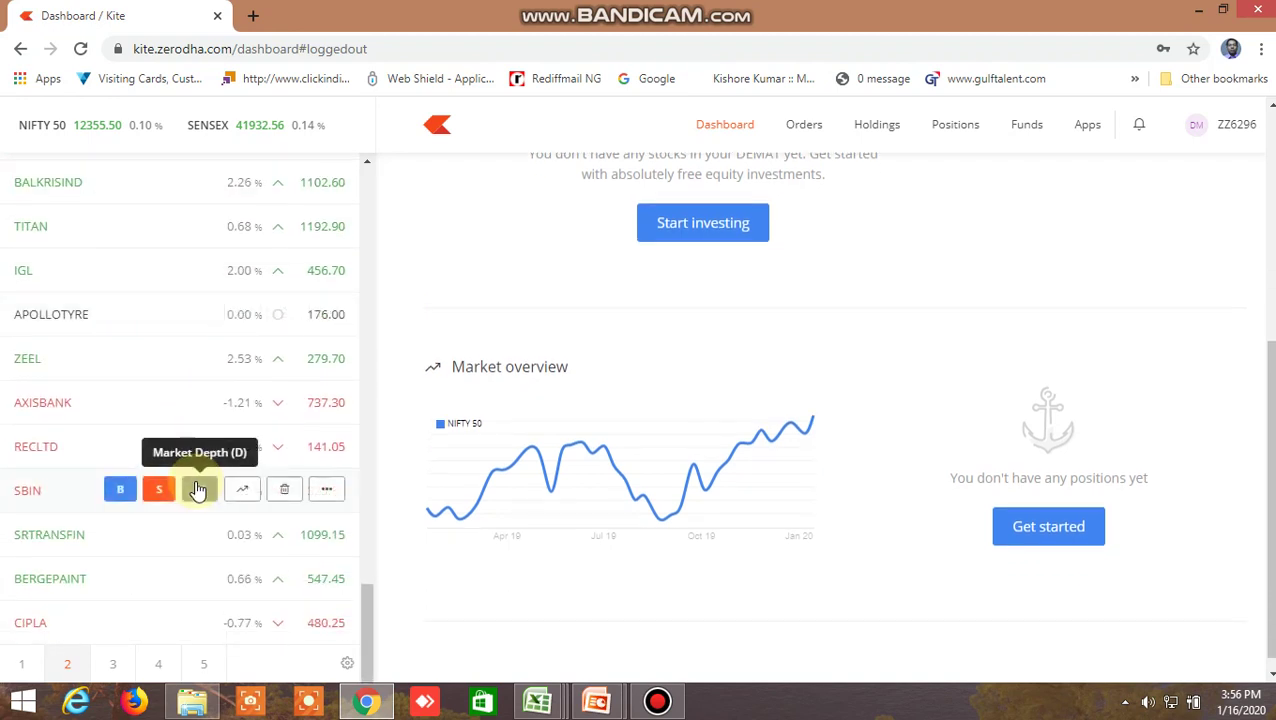
{"action": "scroll", "coordinate": [198, 490], "scroll_direction": "up", "scroll_amount": 8}
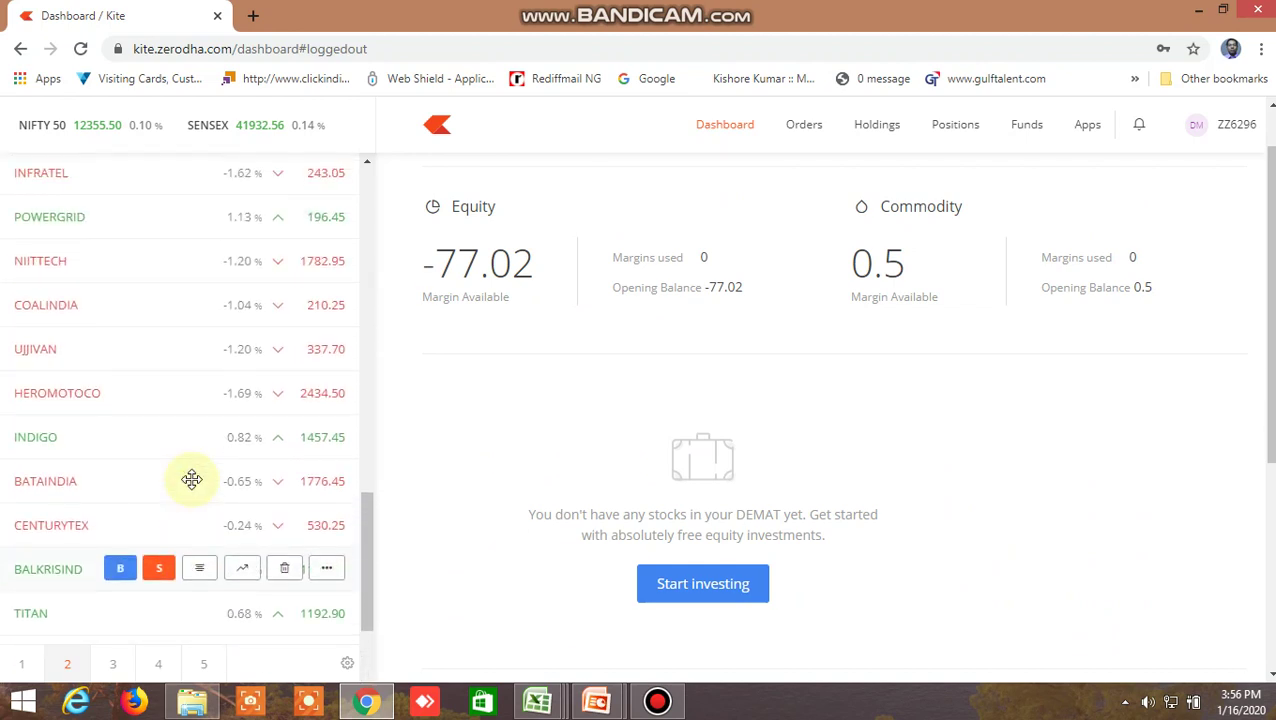
{"action": "scroll", "coordinate": [192, 481], "scroll_direction": "up", "scroll_amount": 5}
{"action": "scroll", "coordinate": [194, 487], "scroll_direction": "up", "scroll_amount": 3}
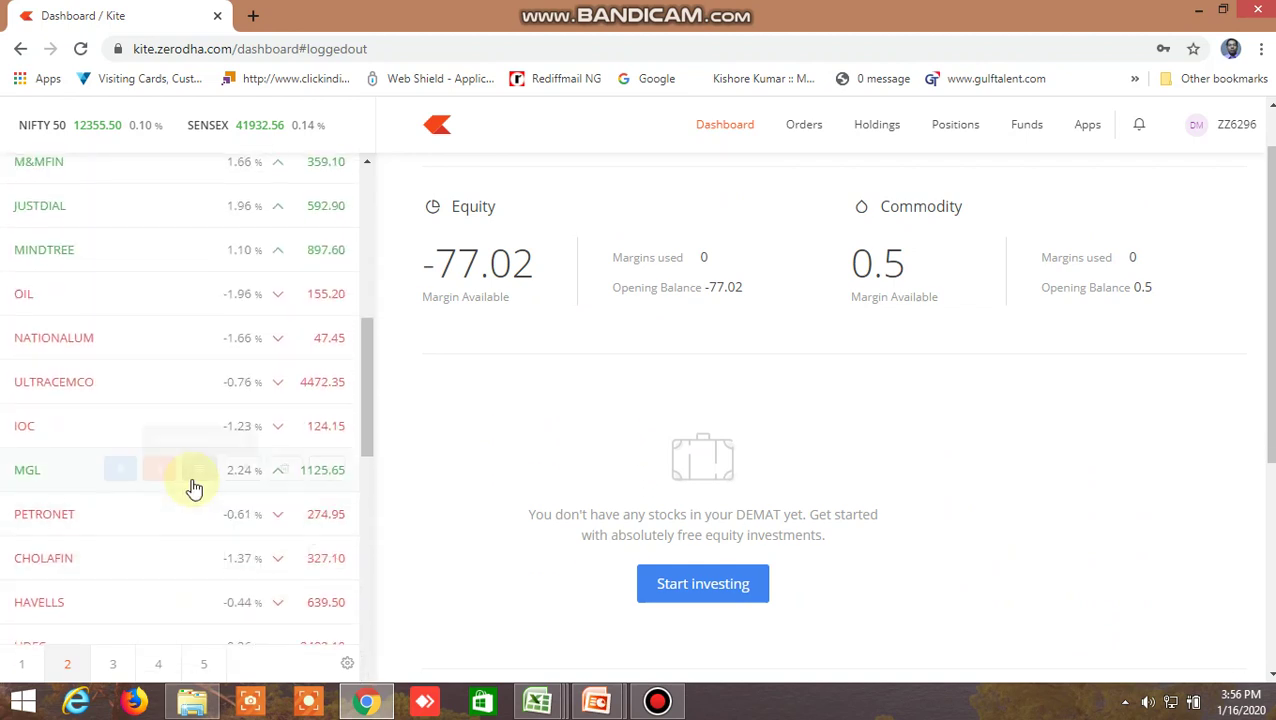
{"action": "scroll", "coordinate": [194, 487], "scroll_direction": "up", "scroll_amount": 6}
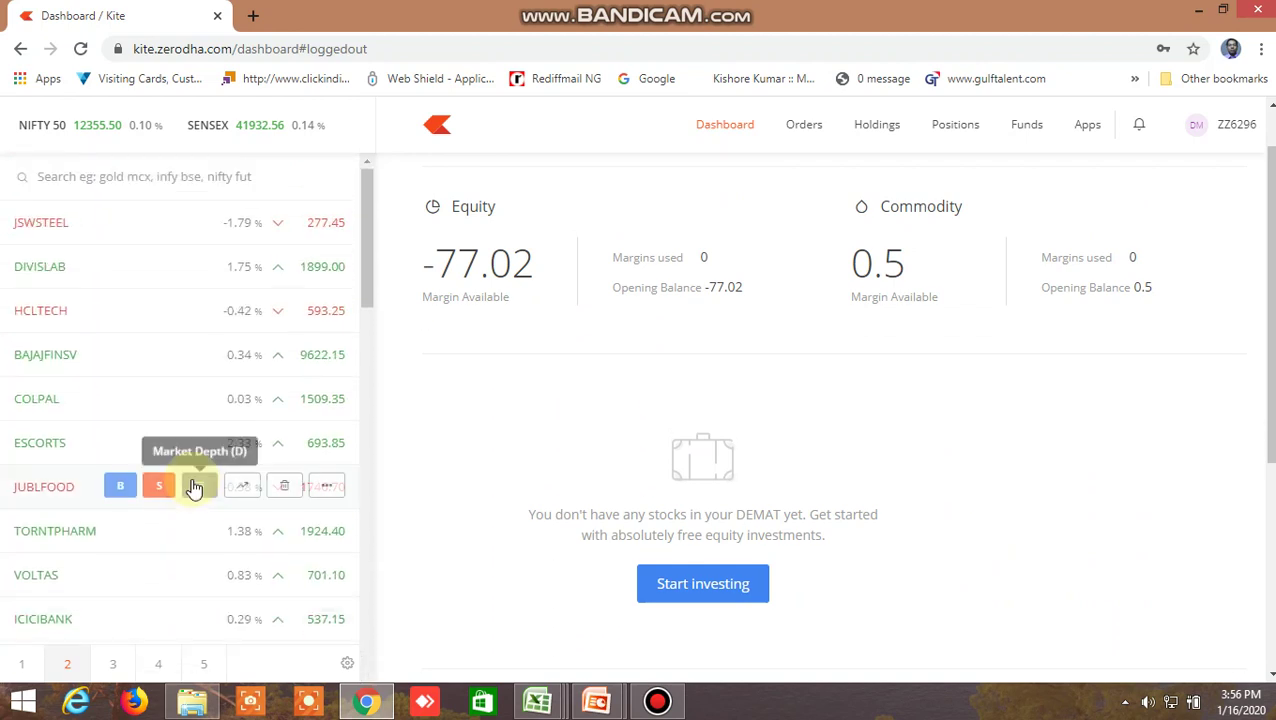
{"action": "scroll", "coordinate": [194, 487], "scroll_direction": "up", "scroll_amount": 1}
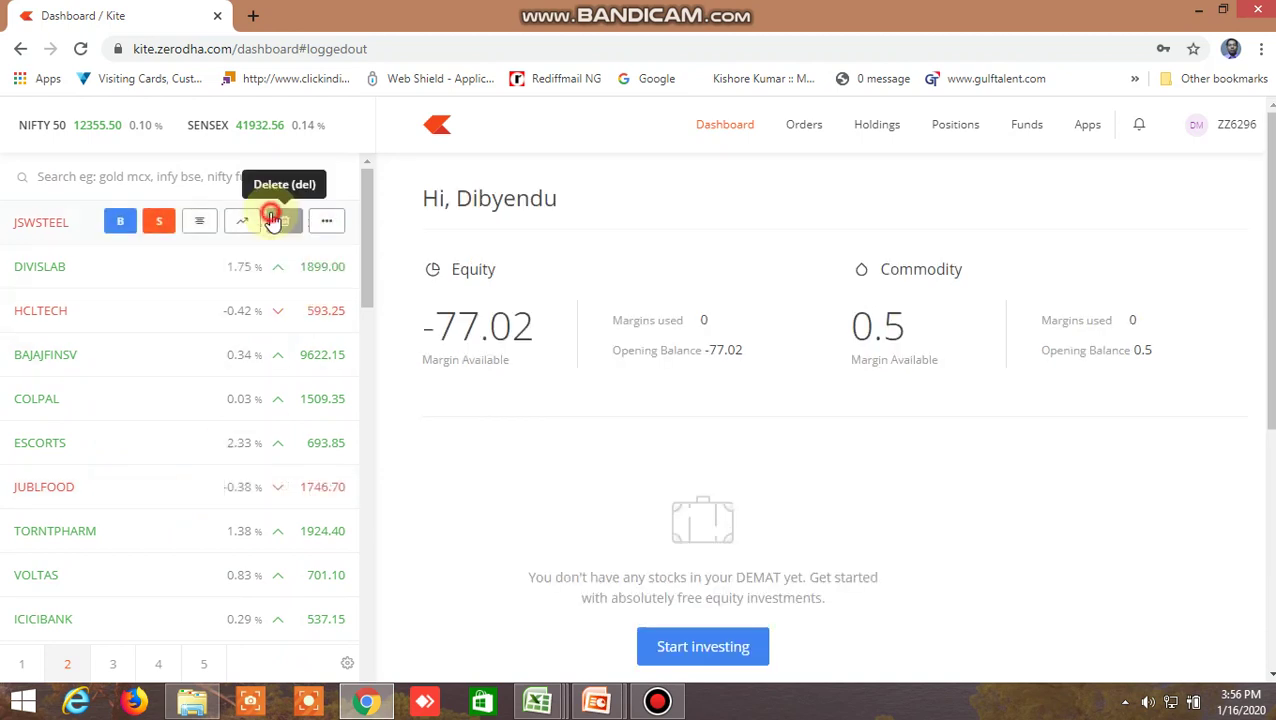
Remove JSWSTEEL from watchlist 2 and open the DIVISLAB chart
{"action": "left_click", "coordinate": [272, 218]}
{"action": "left_click", "coordinate": [250, 222]}
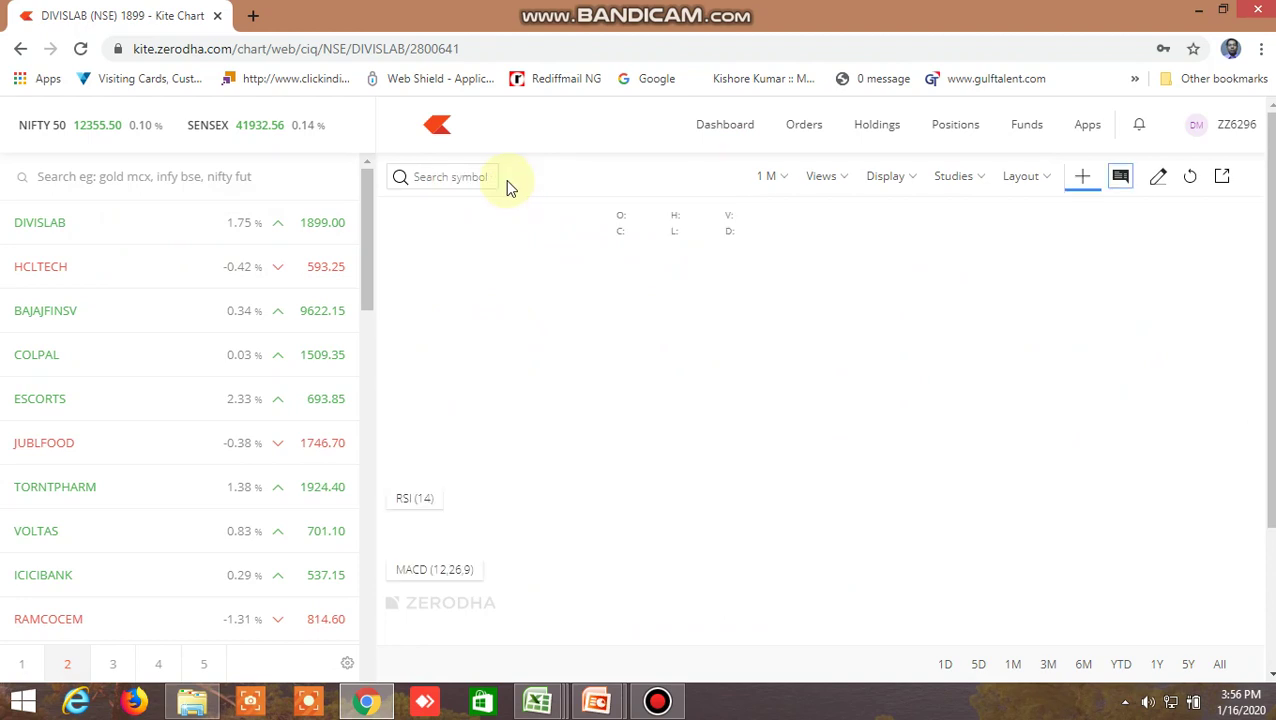
Load the NSE chart of ACC and set its interval to 5 minutes
{"action": "left_click", "coordinate": [478, 177]}
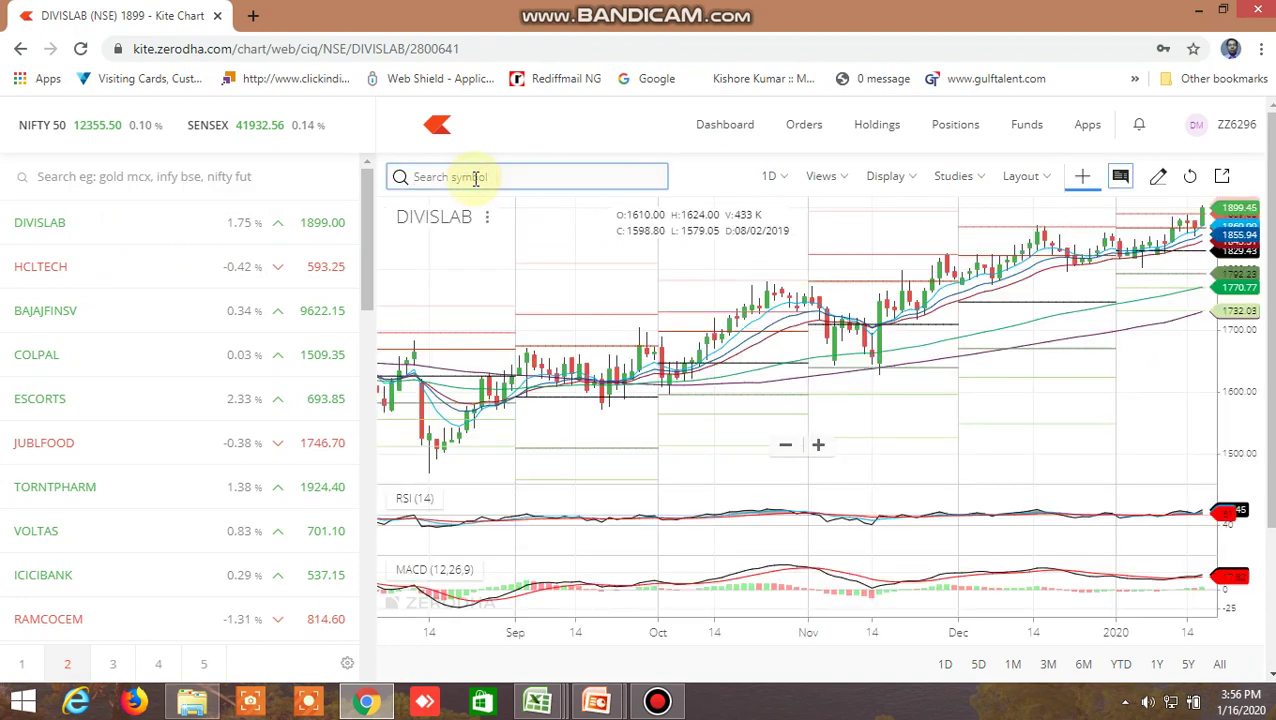
{"action": "type", "text": "acc"}
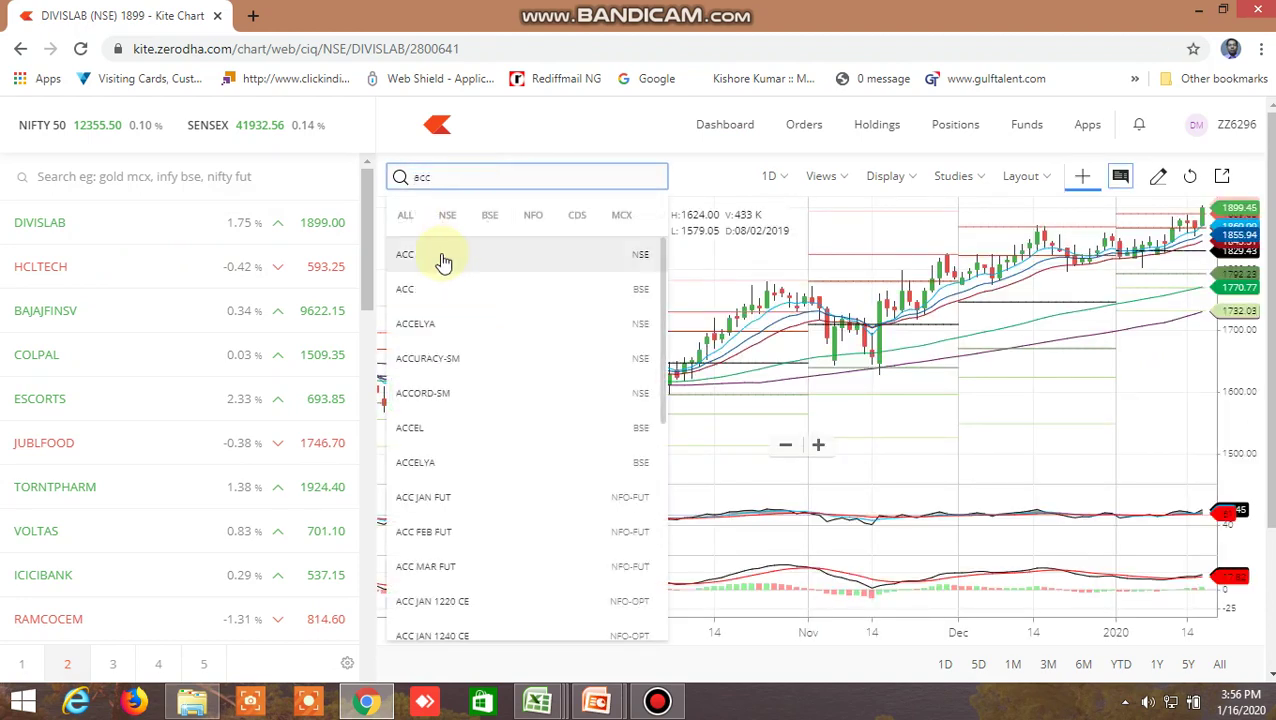
{"action": "left_click", "coordinate": [440, 253]}
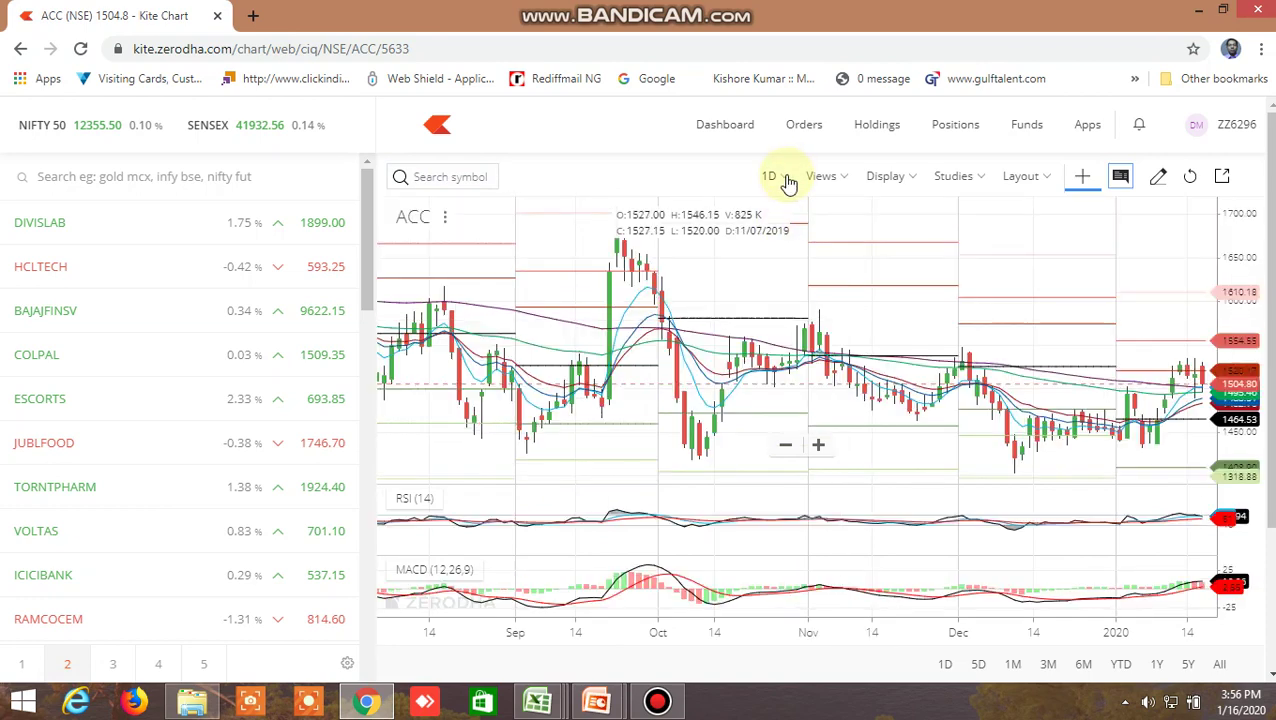
{"action": "left_click", "coordinate": [786, 180]}
{"action": "left_click", "coordinate": [785, 322]}
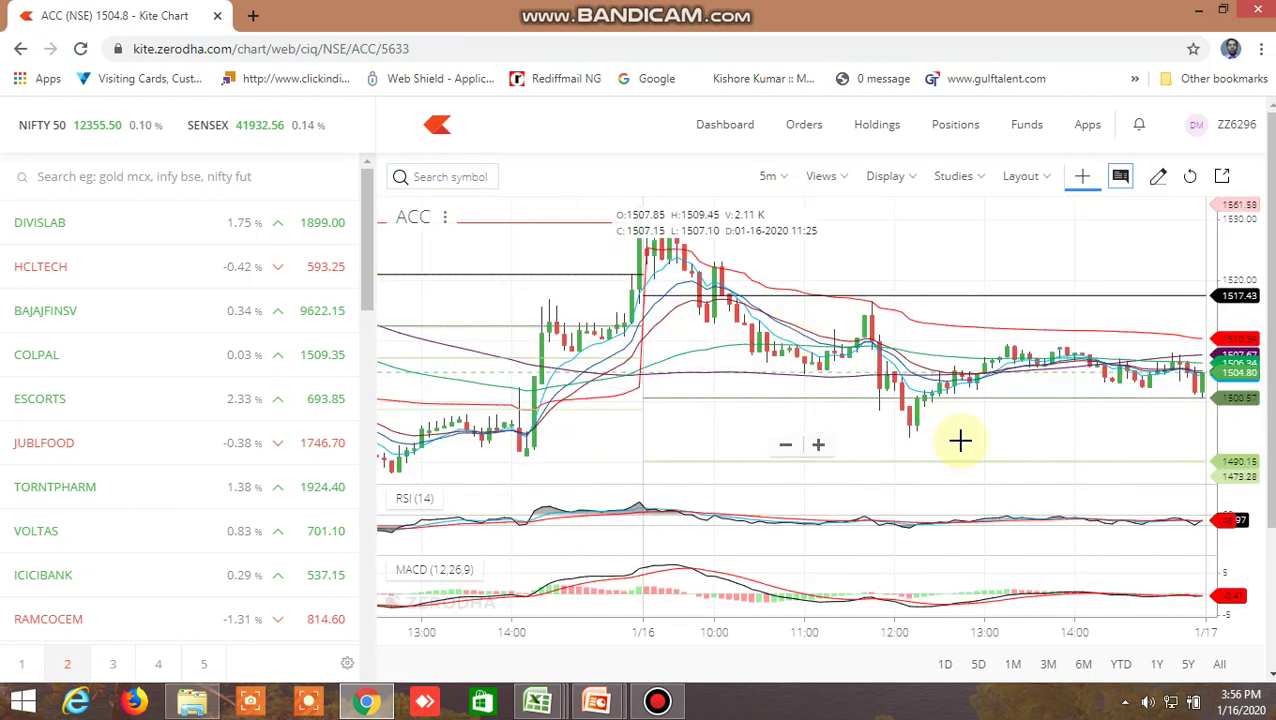
Examine ACC's intraday price movement on 15 and 16 January in the chart
{"action": "left_click", "coordinate": [679, 424]}
{"action": "left_click_drag", "start_coordinate": [700, 430], "coordinate": [906, 447]}
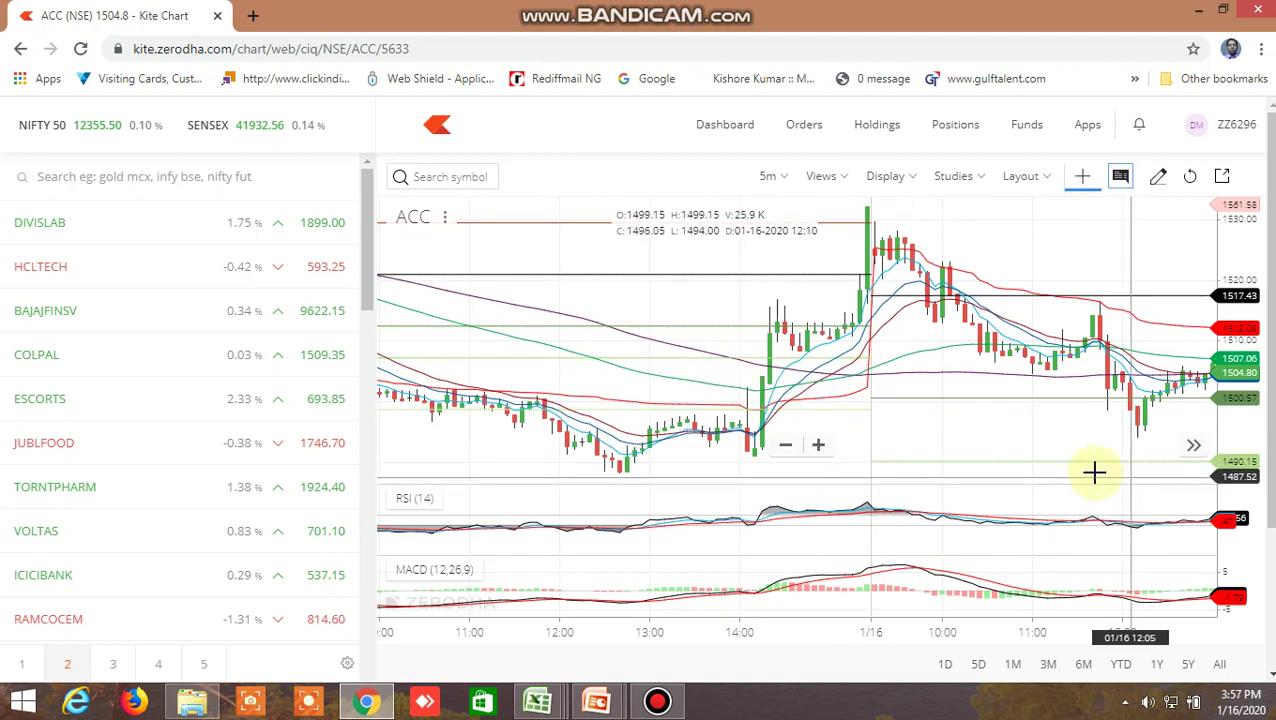
{"action": "left_click_drag", "start_coordinate": [1082, 470], "coordinate": [913, 443]}
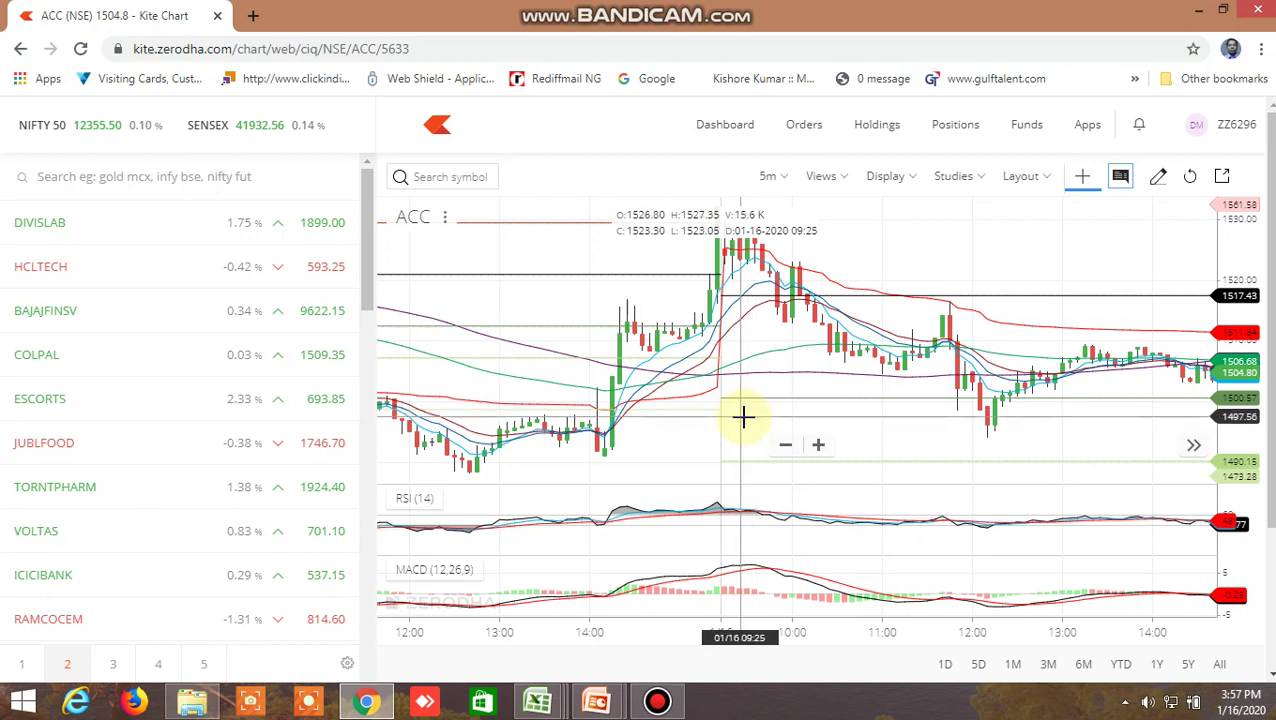
Check ACC's buy-above level in the Excel screener workbook, and compare it with the price movement in the Kite chart
{"action": "mouse_move", "coordinate": [540, 700]}
{"action": "left_click", "coordinate": [656, 614]}
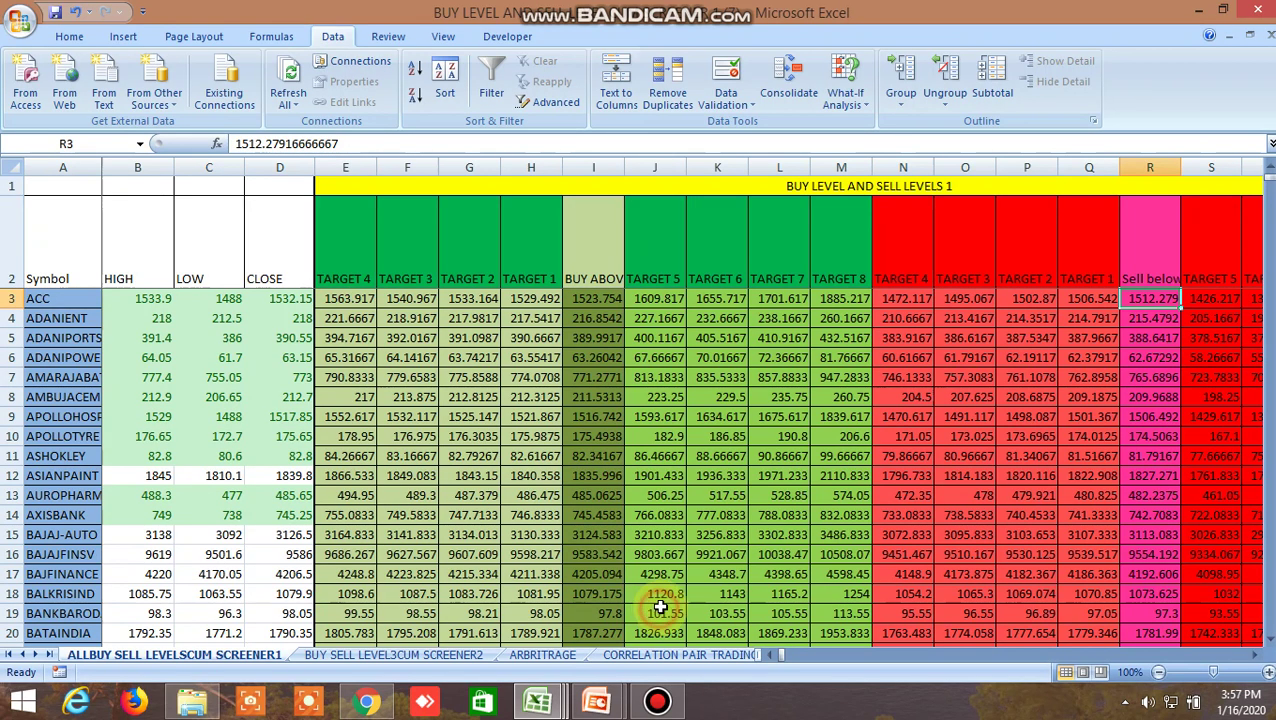
{"action": "left_click", "coordinate": [592, 299]}
{"action": "left_click", "coordinate": [366, 701]}
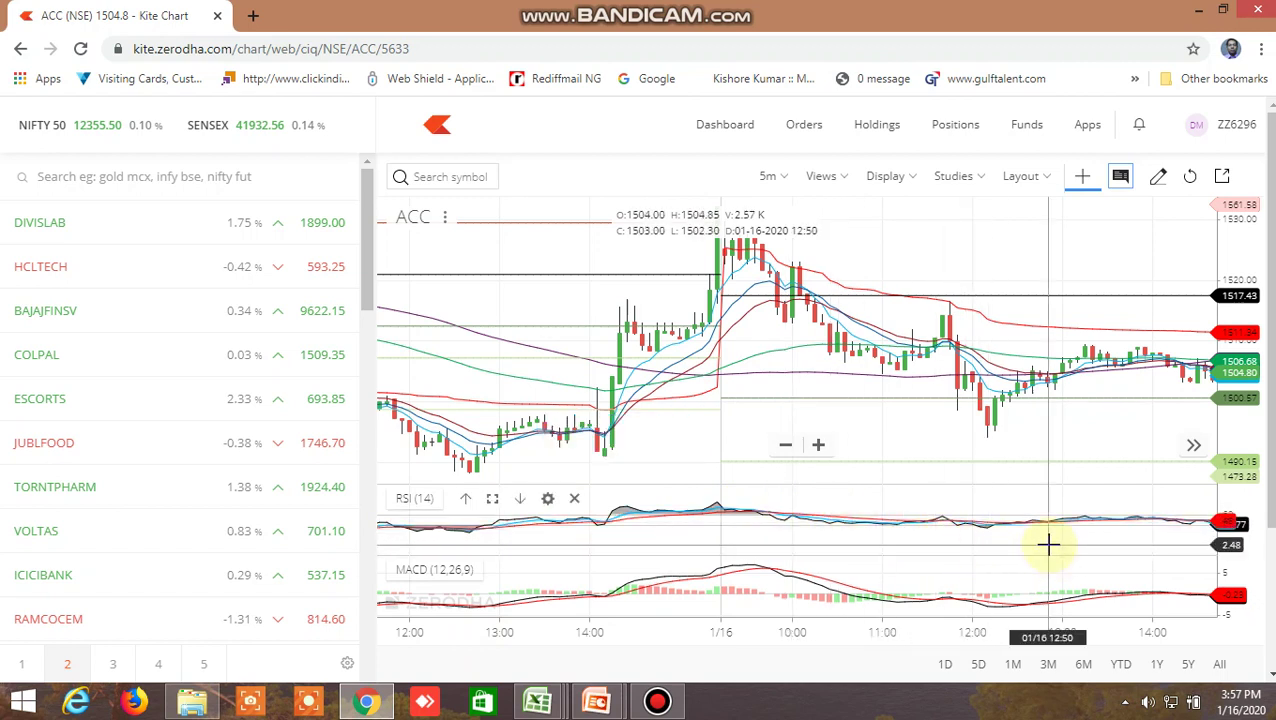
{"action": "left_click_drag", "start_coordinate": [1048, 541], "coordinate": [983, 530]}
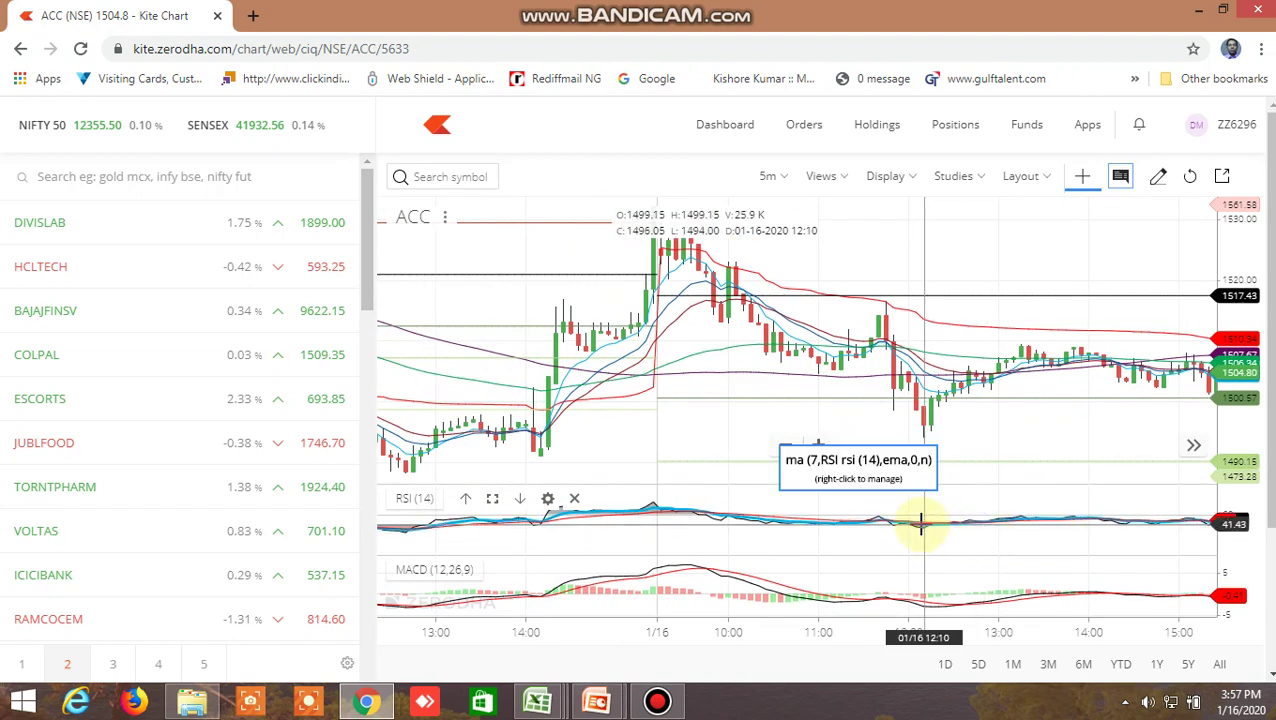
Check ACC's uptrend buy-above and sell-below levels in the BUY LEVEL AND SELL LEVEL 4 (9) workbook, and return to its Kite chart
{"action": "mouse_move", "coordinate": [537, 700]}
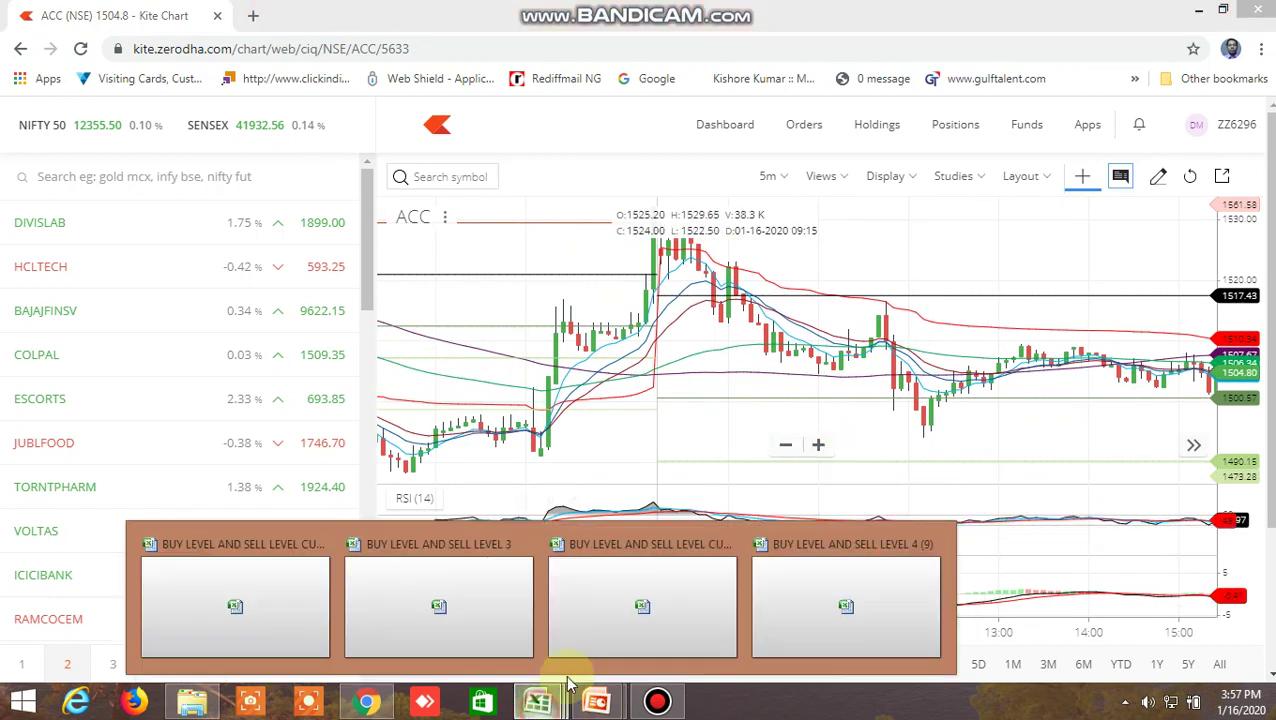
{"action": "left_click", "coordinate": [649, 609]}
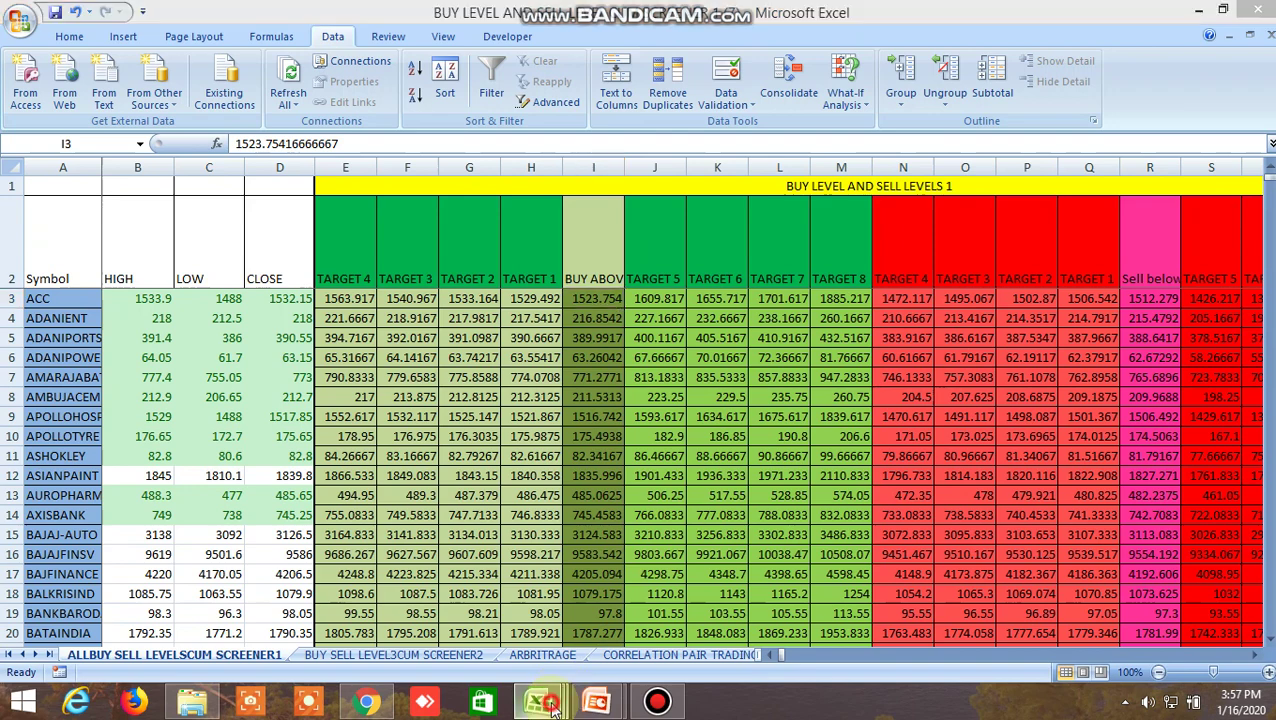
{"action": "mouse_move", "coordinate": [537, 700]}
{"action": "left_click", "coordinate": [846, 600]}
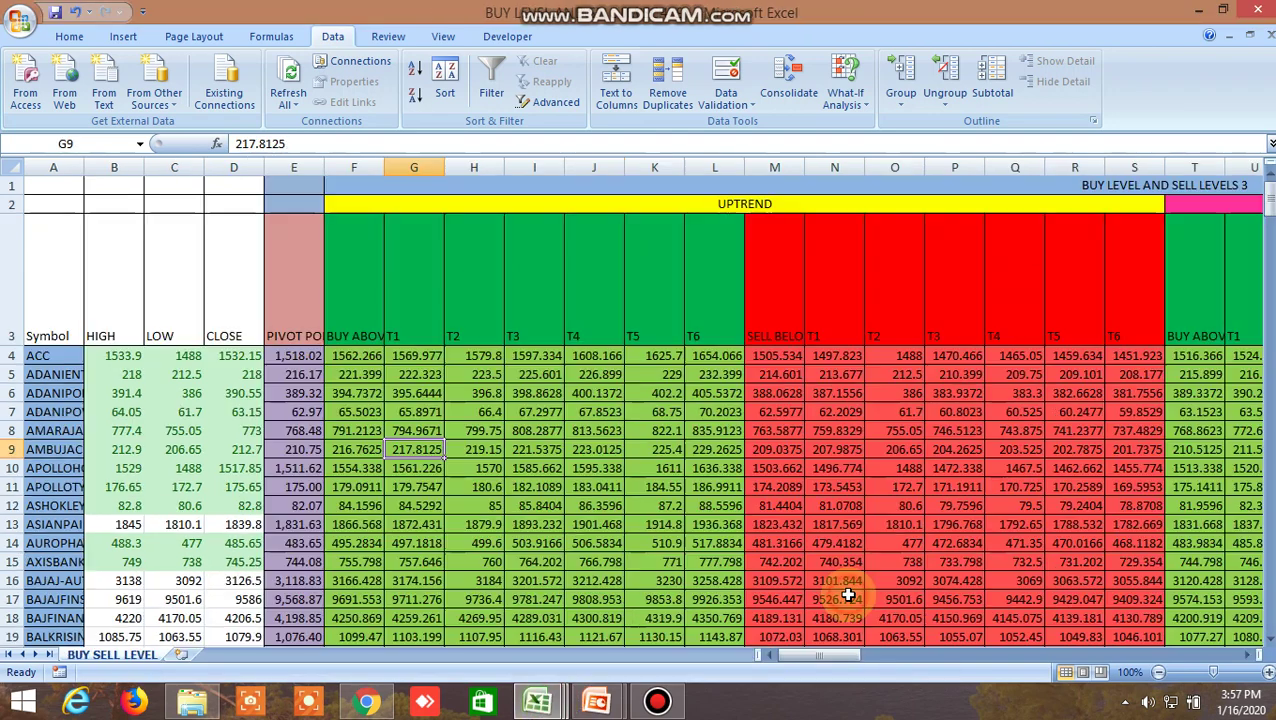
{"action": "left_click", "coordinate": [364, 358]}
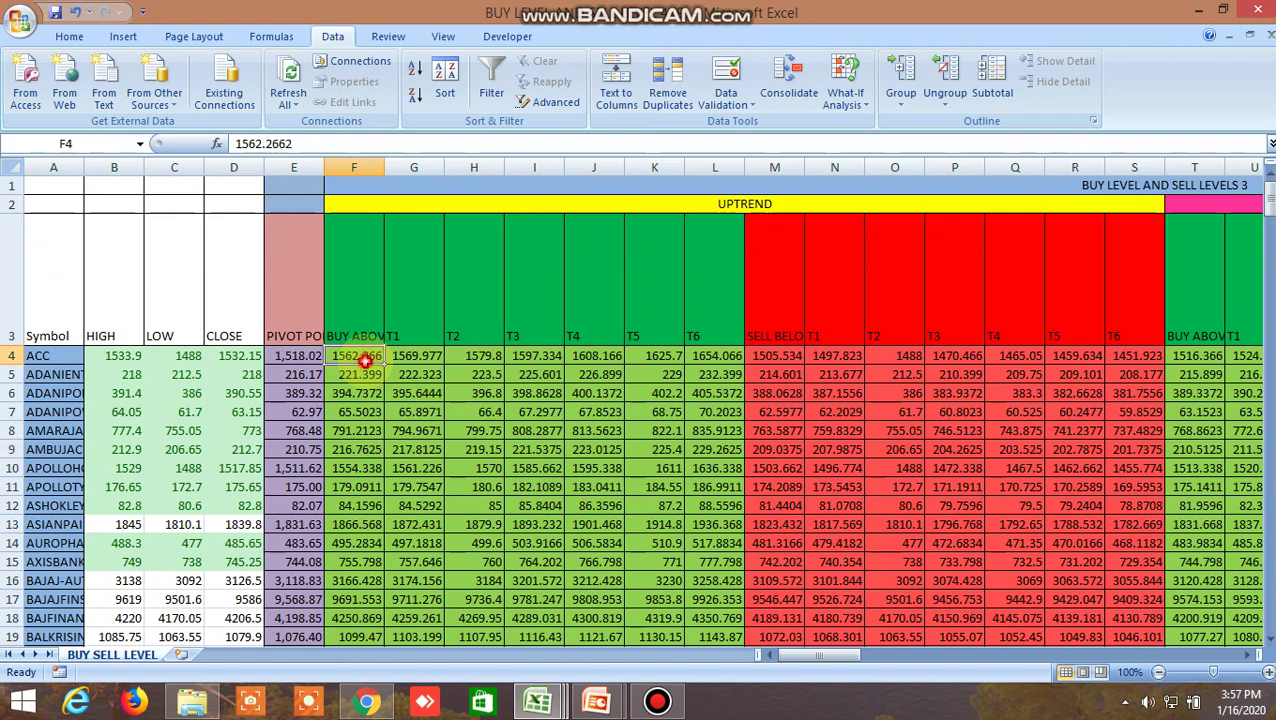
{"action": "left_click", "coordinate": [777, 357]}
{"action": "left_click", "coordinate": [367, 703]}
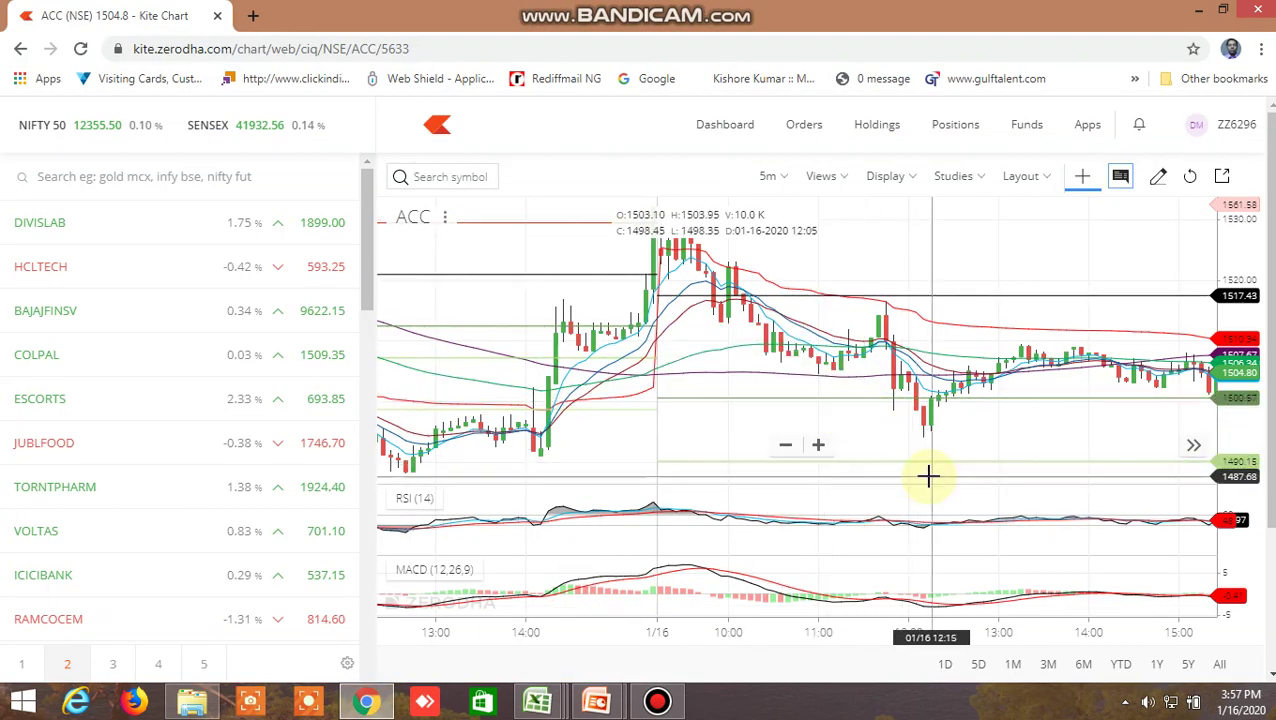
Switch to the screener workbook in Excel and look through the stocks' buy and sell levels on the ALLBUY SELL LEVELSCUM SCREENER1 sheet
{"action": "mouse_move", "coordinate": [540, 702]}
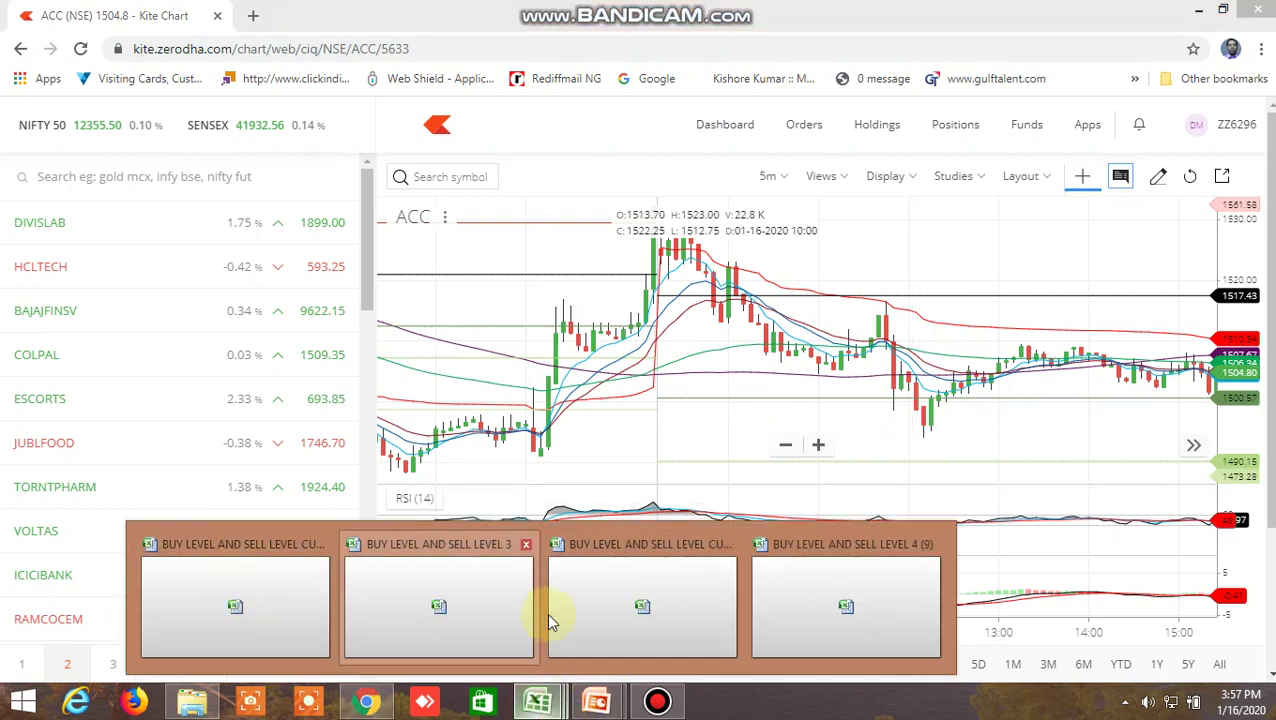
{"action": "left_click", "coordinate": [630, 606]}
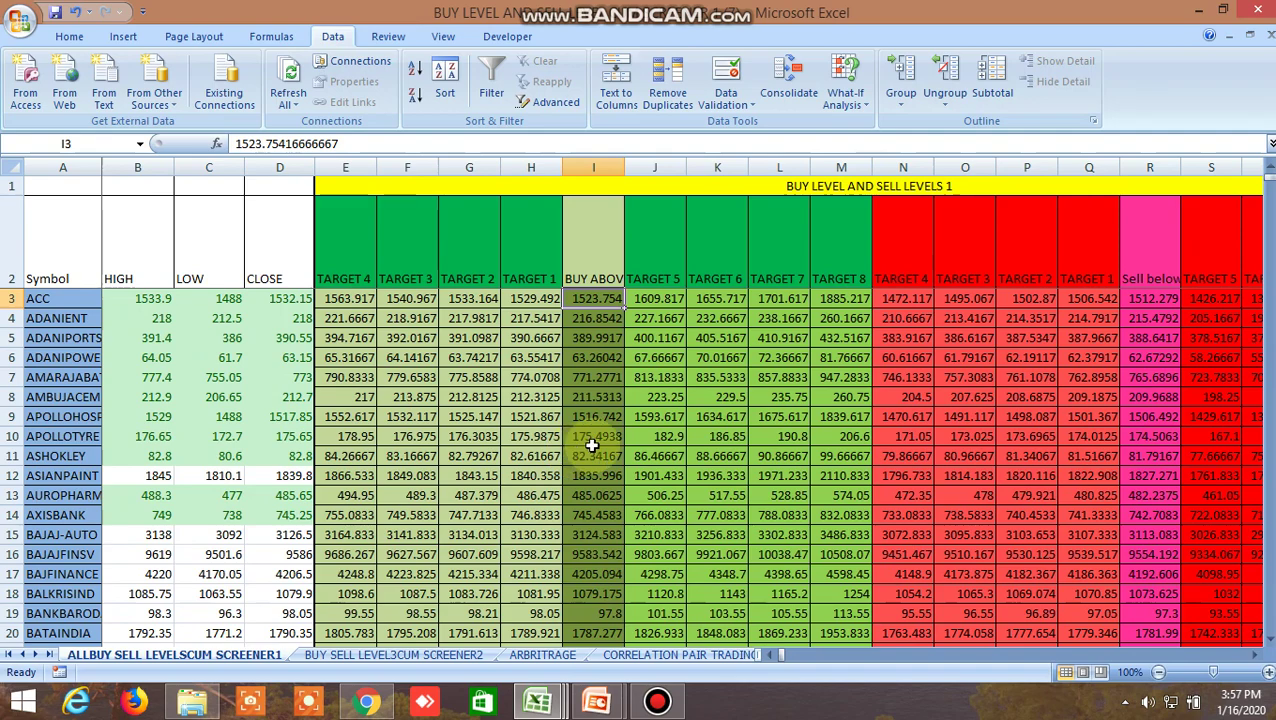
{"action": "scroll", "coordinate": [600, 460], "scroll_direction": "down", "scroll_amount": 5}
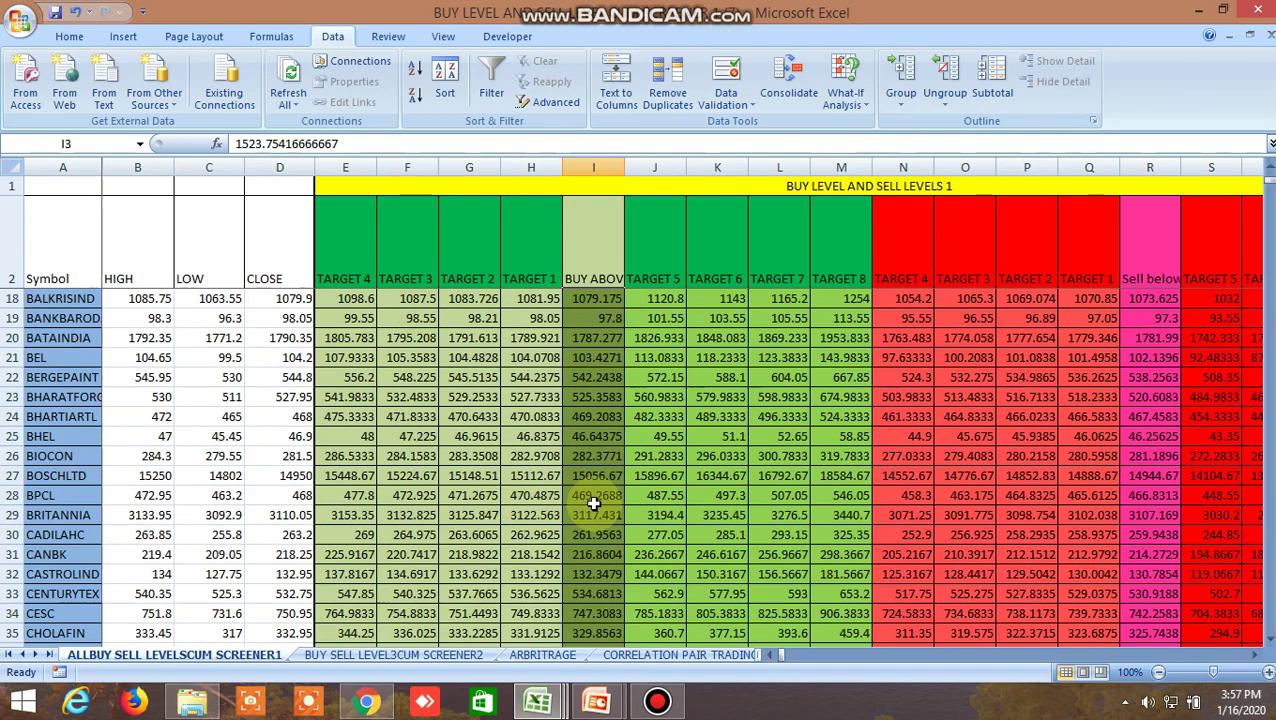
{"action": "scroll", "coordinate": [607, 515], "scroll_direction": "down", "scroll_amount": 4}
{"action": "scroll", "coordinate": [603, 505], "scroll_direction": "up", "scroll_amount": 9}
{"action": "scroll", "coordinate": [603, 505], "scroll_direction": "down", "scroll_amount": 10}
{"action": "scroll", "coordinate": [603, 505], "scroll_direction": "down", "scroll_amount": 7}
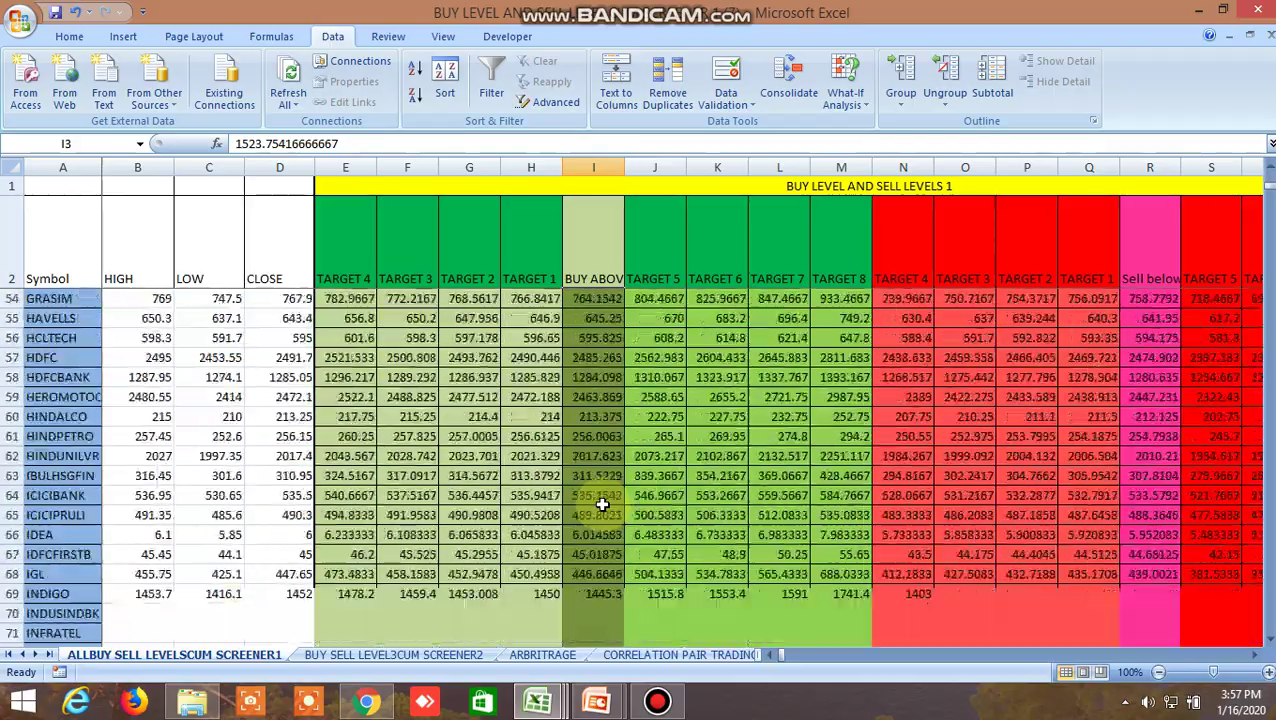
{"action": "scroll", "coordinate": [603, 505], "scroll_direction": "up", "scroll_amount": 14}
{"action": "scroll", "coordinate": [603, 501], "scroll_direction": "up", "scroll_amount": 3}
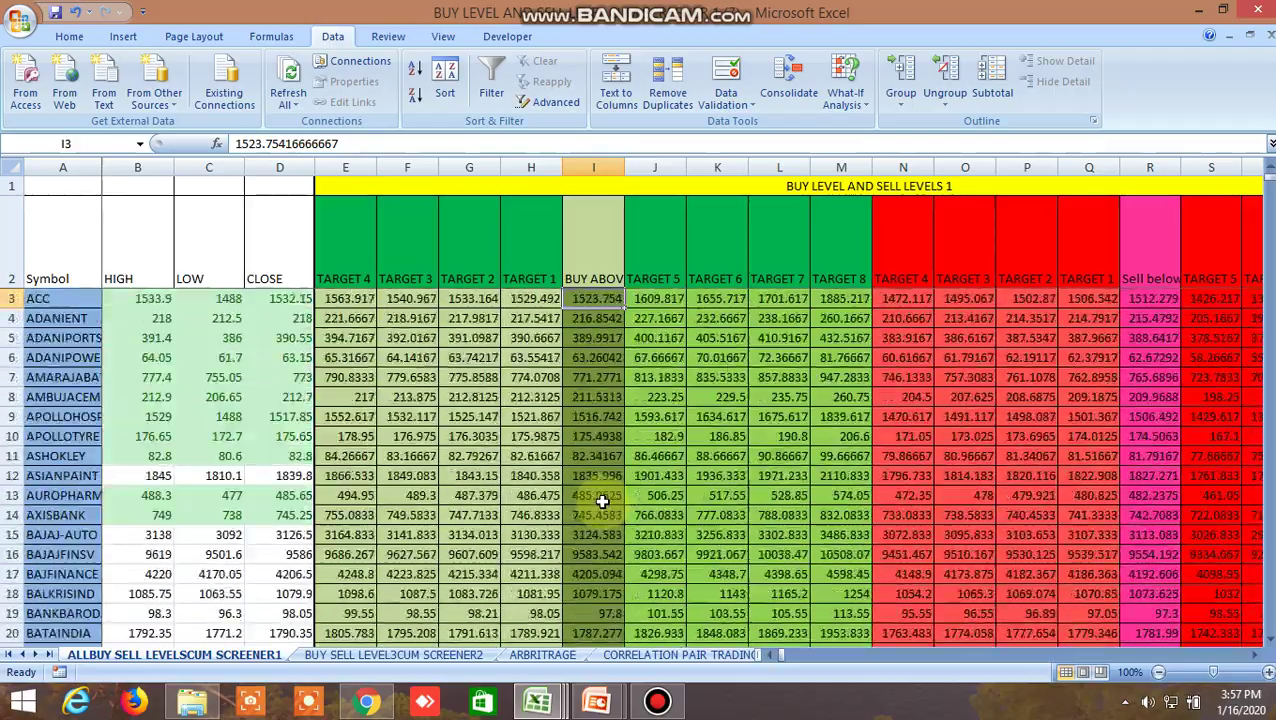
Find SUNTV further down the list and check its buy-above and sell-below levels
{"action": "scroll", "coordinate": [603, 501], "scroll_direction": "down", "scroll_amount": 15}
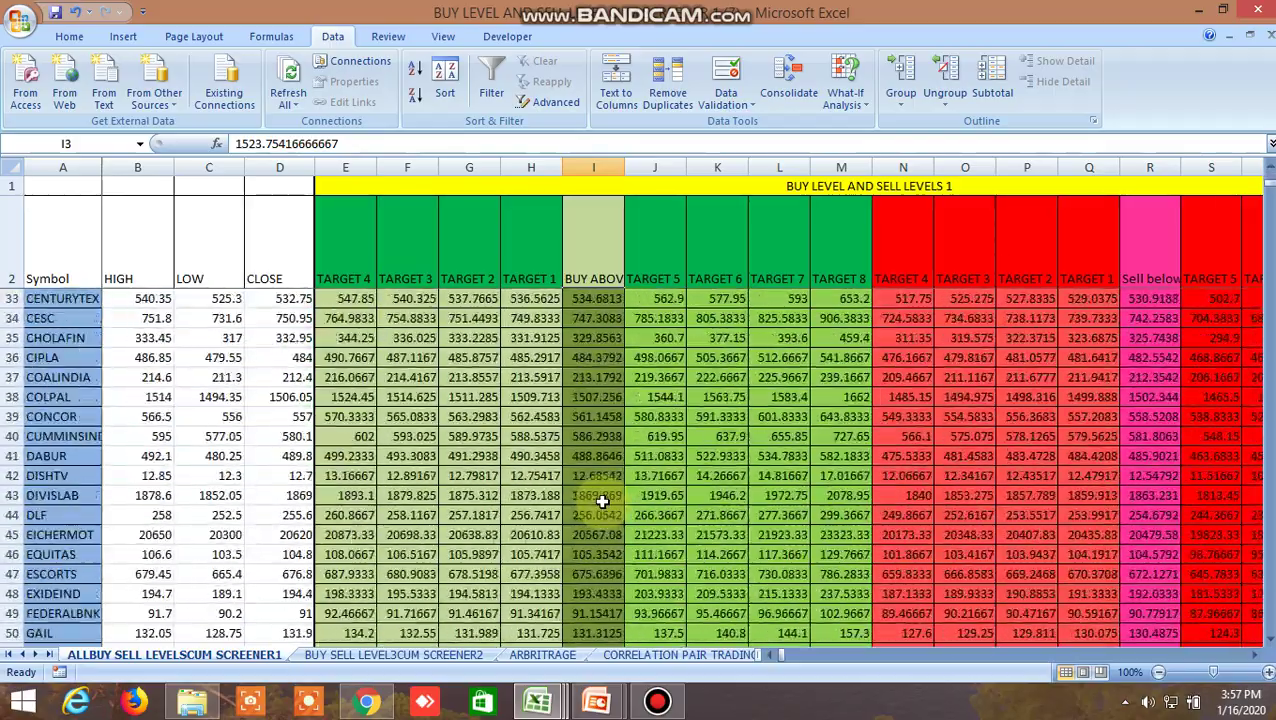
{"action": "scroll", "coordinate": [603, 501], "scroll_direction": "down", "scroll_amount": 17}
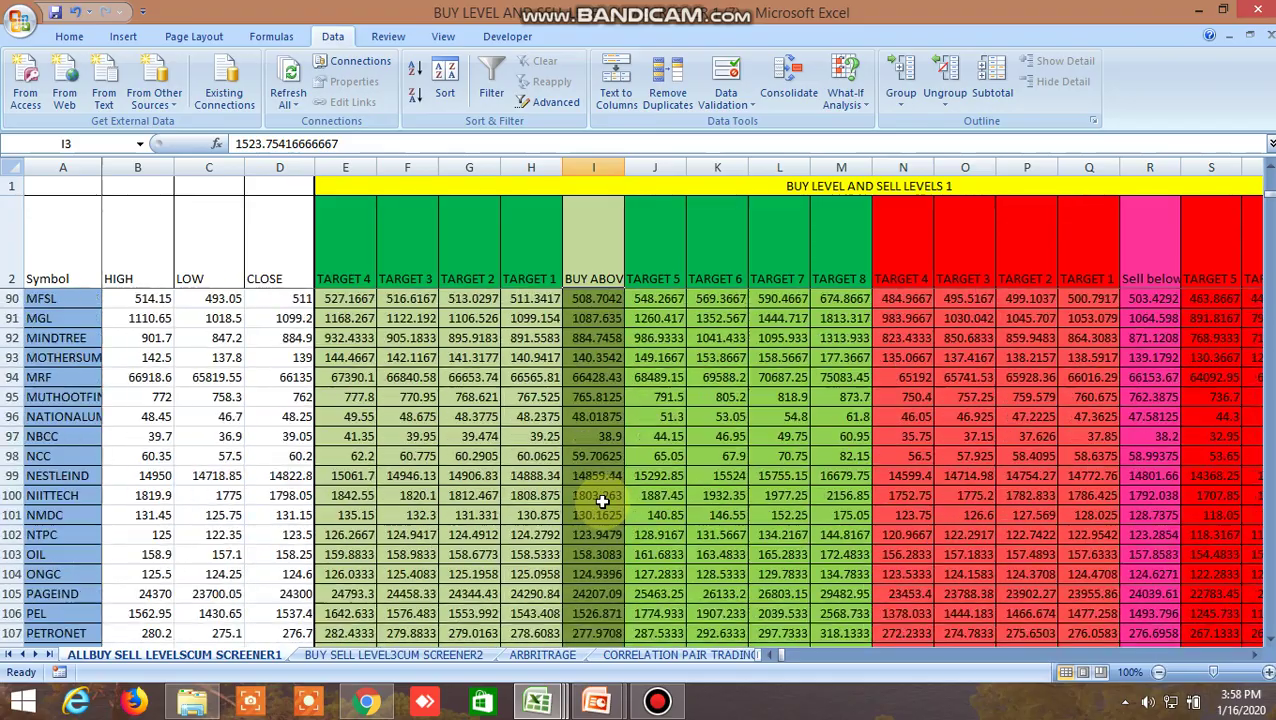
{"action": "scroll", "coordinate": [603, 501], "scroll_direction": "down", "scroll_amount": 6}
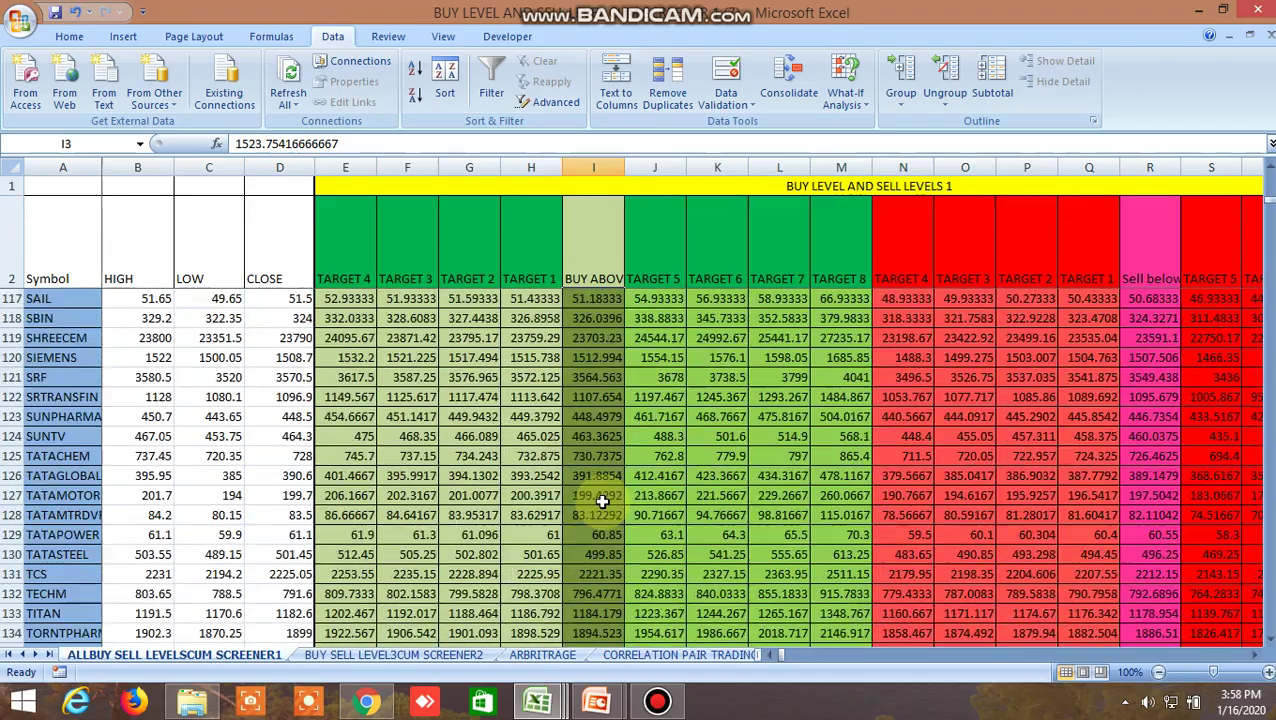
{"action": "scroll", "coordinate": [603, 501], "scroll_direction": "up", "scroll_amount": 1}
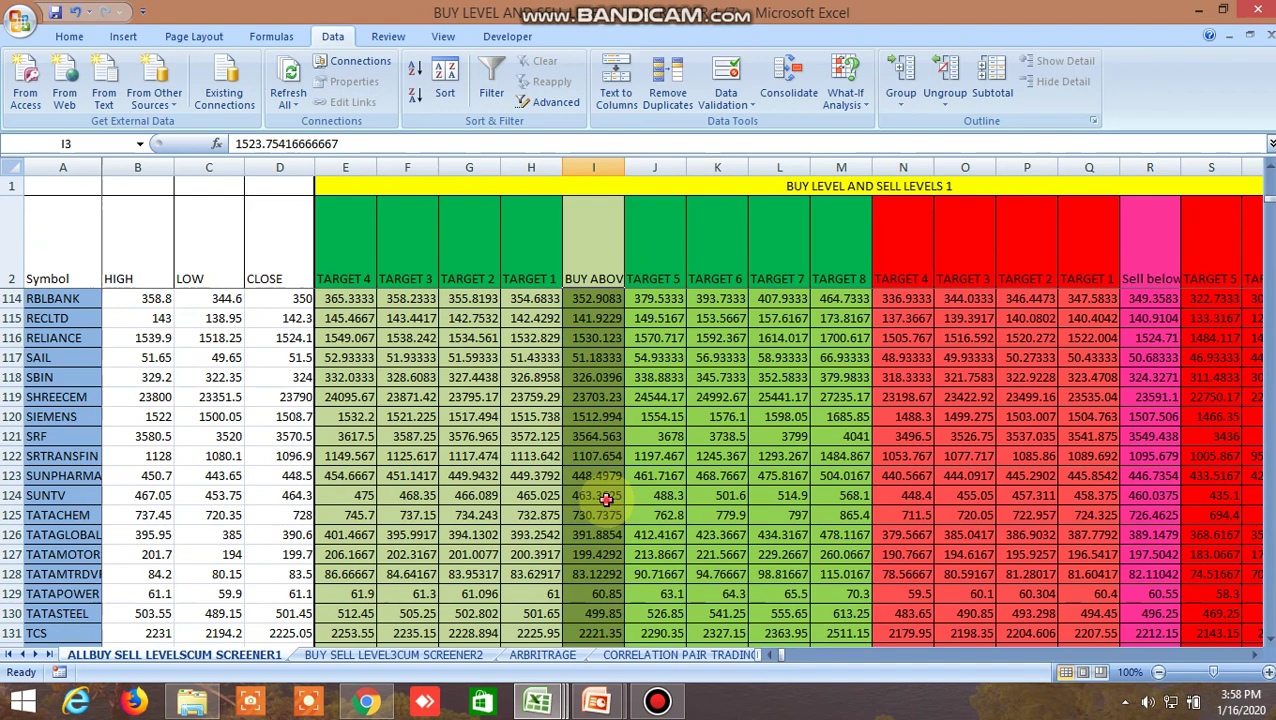
{"action": "left_click", "coordinate": [606, 499]}
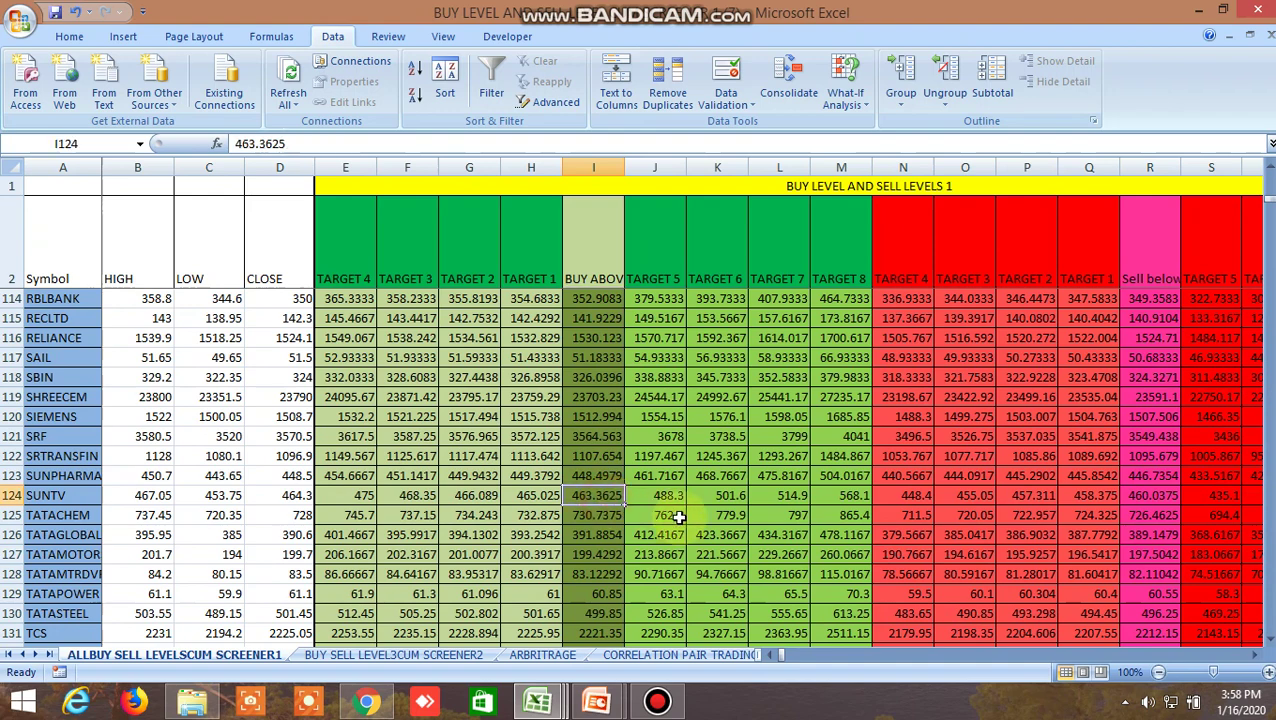
{"action": "left_click", "coordinate": [1140, 495]}
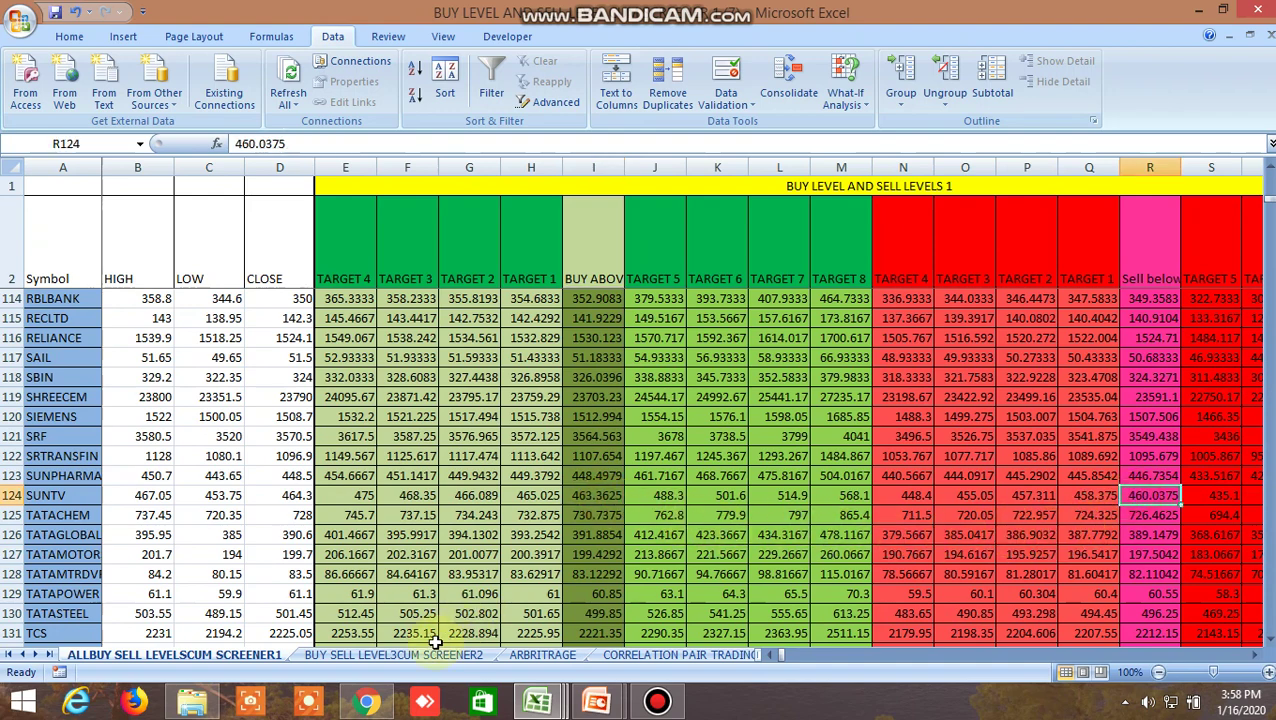
Switch to Kite in Chrome, load the SUNTV chart and examine its 5-minute price movement on 16 January
{"action": "left_click", "coordinate": [368, 702]}
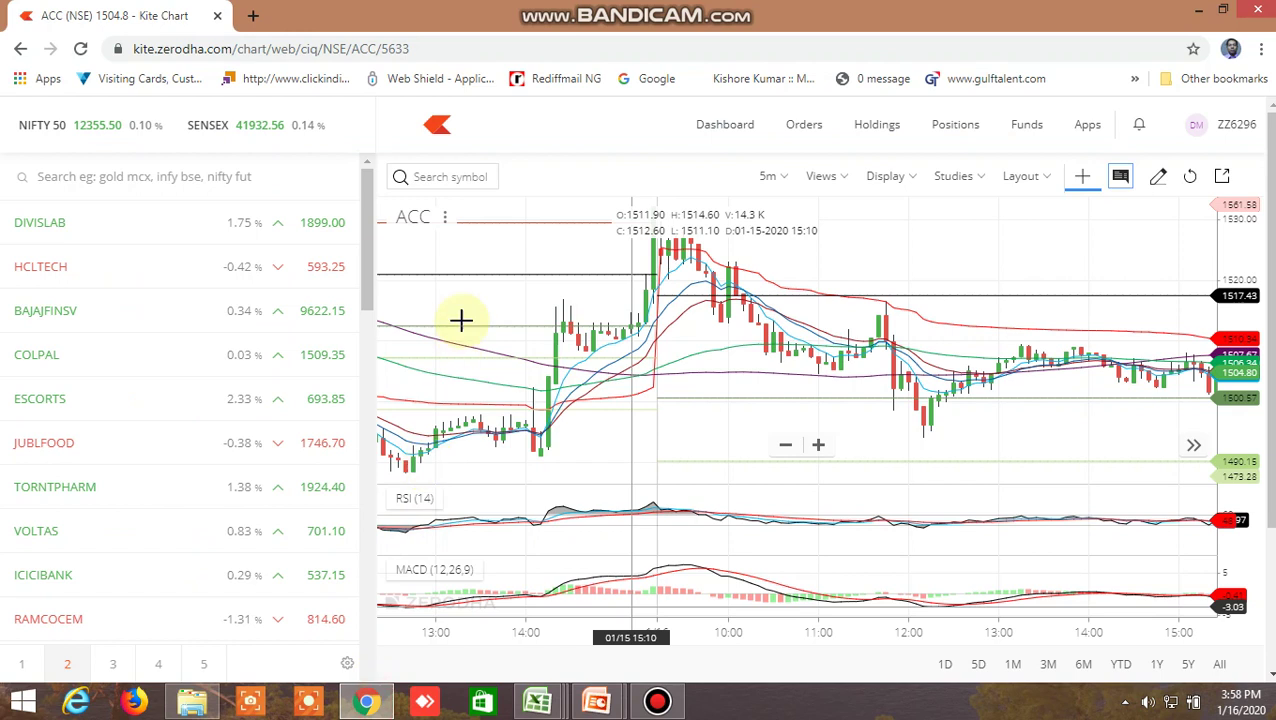
{"action": "left_click", "coordinate": [432, 177]}
{"action": "type", "text": "sun"}
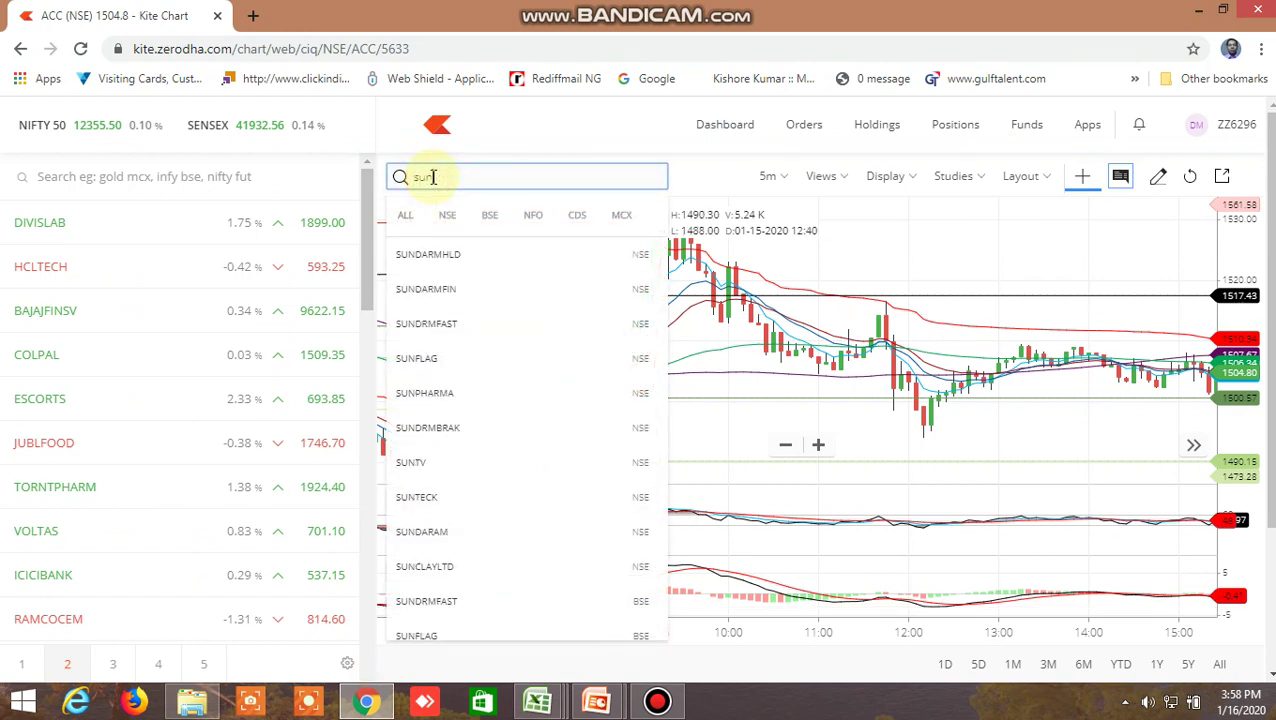
{"action": "type", "text": "tv"}
{"action": "left_click", "coordinate": [426, 256]}
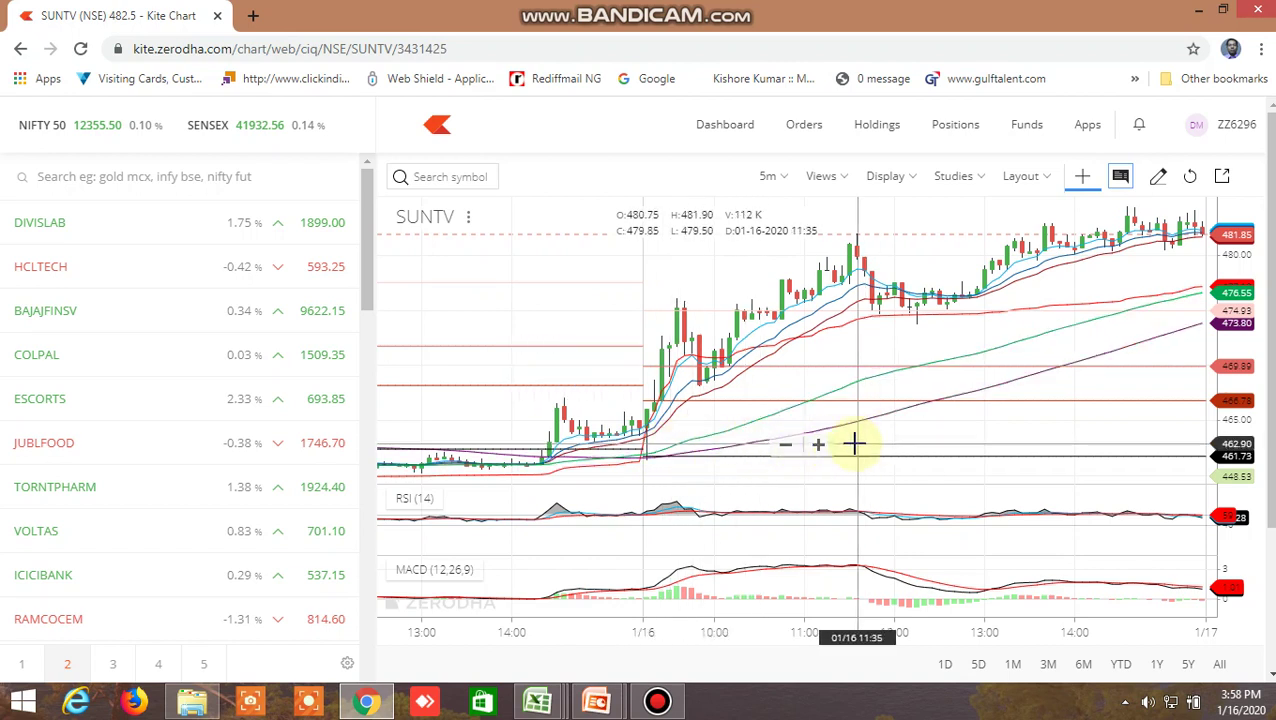
{"action": "left_click_drag", "start_coordinate": [853, 443], "coordinate": [803, 443]}
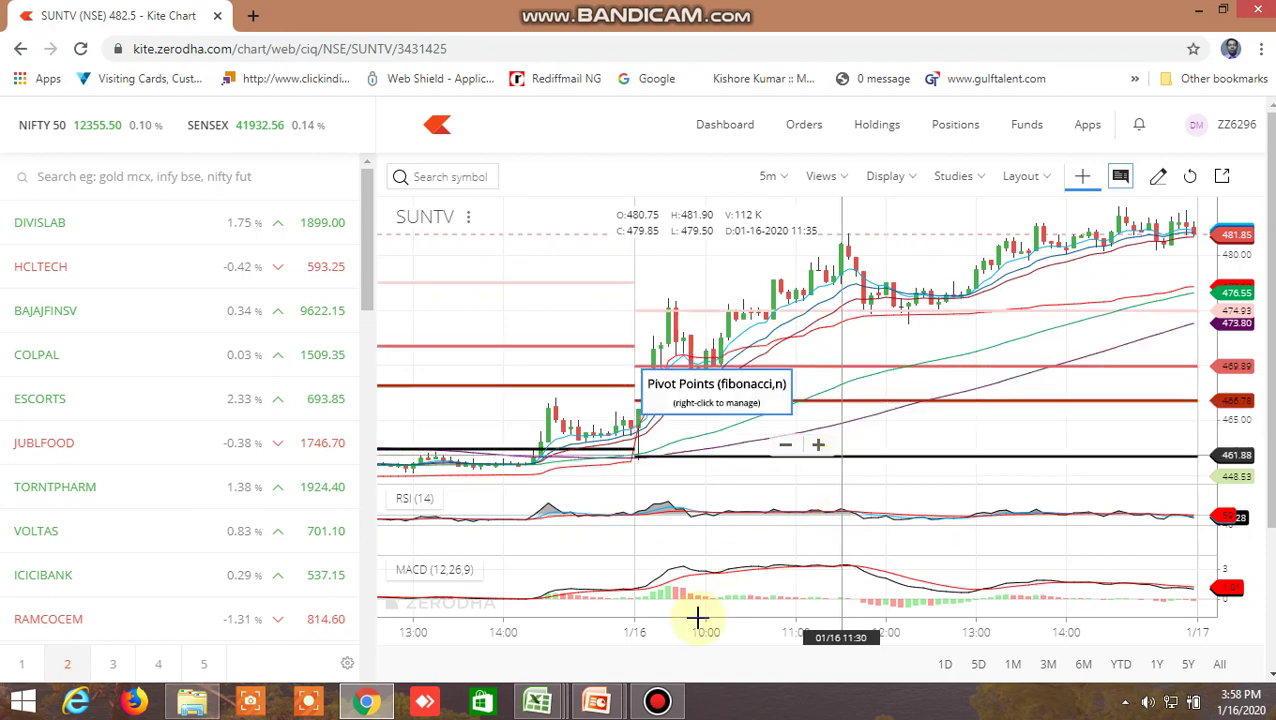
Return to the screener workbook and examine the TRUE 100 MA signals in FT7 and FT20 of the BUY SELL LEVEL3CUM SCREENER2 sheet
{"action": "mouse_move", "coordinate": [537, 702]}
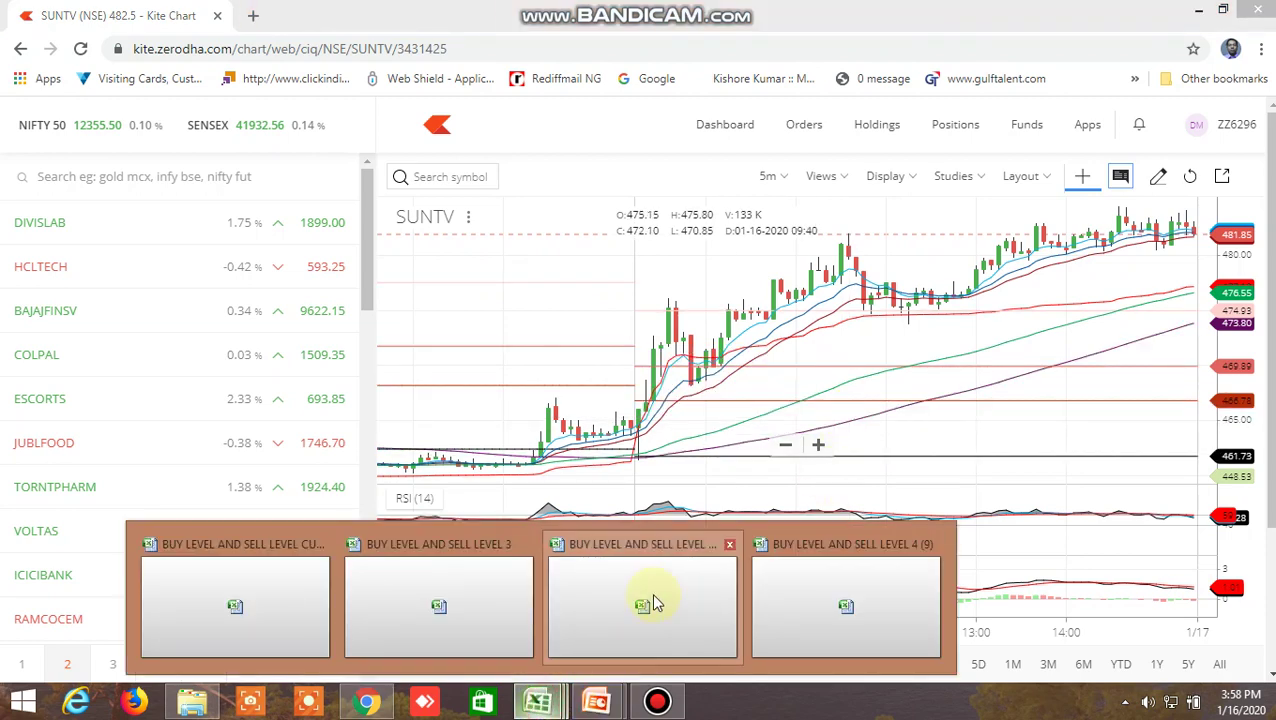
{"action": "left_click", "coordinate": [655, 602]}
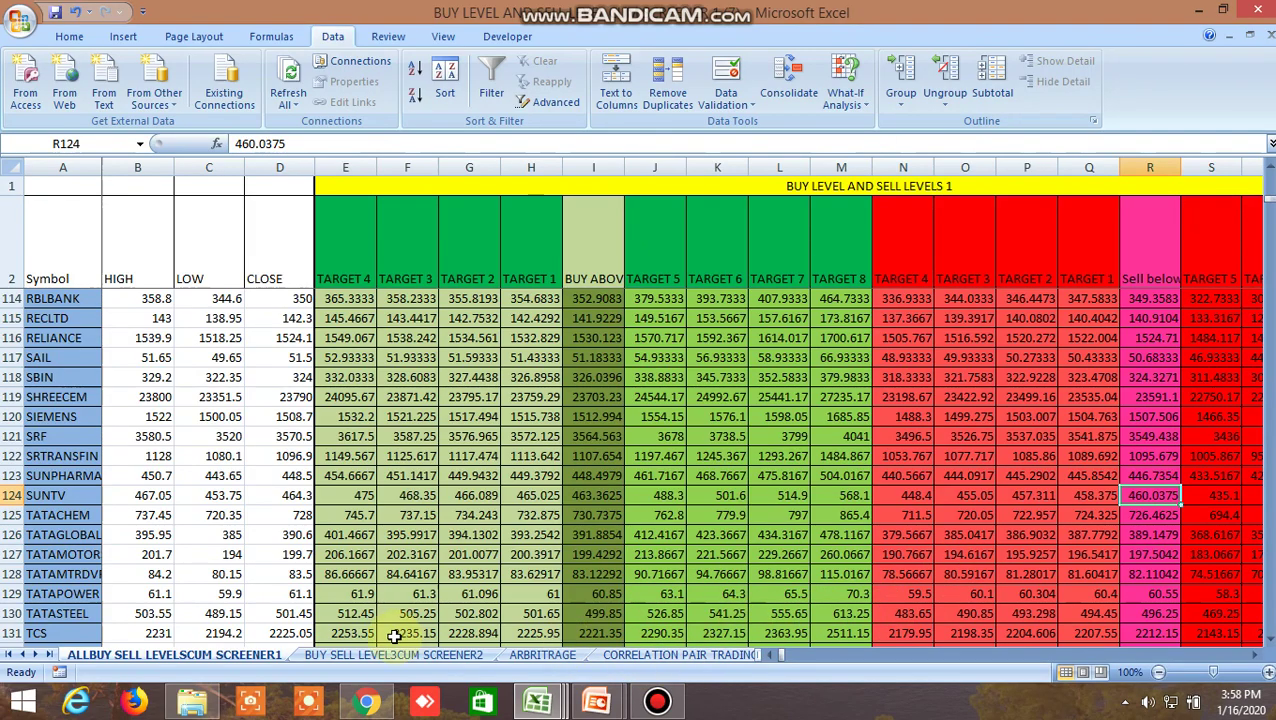
{"action": "left_click", "coordinate": [455, 656]}
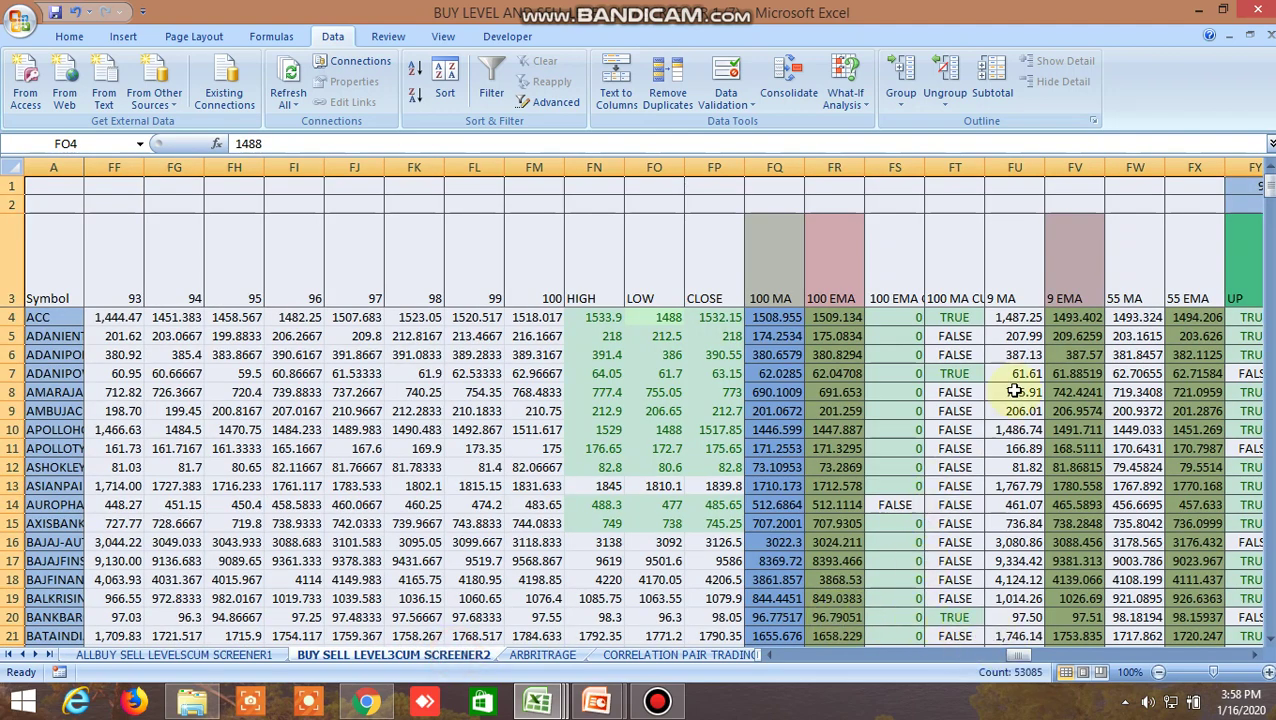
{"action": "left_click", "coordinate": [963, 375]}
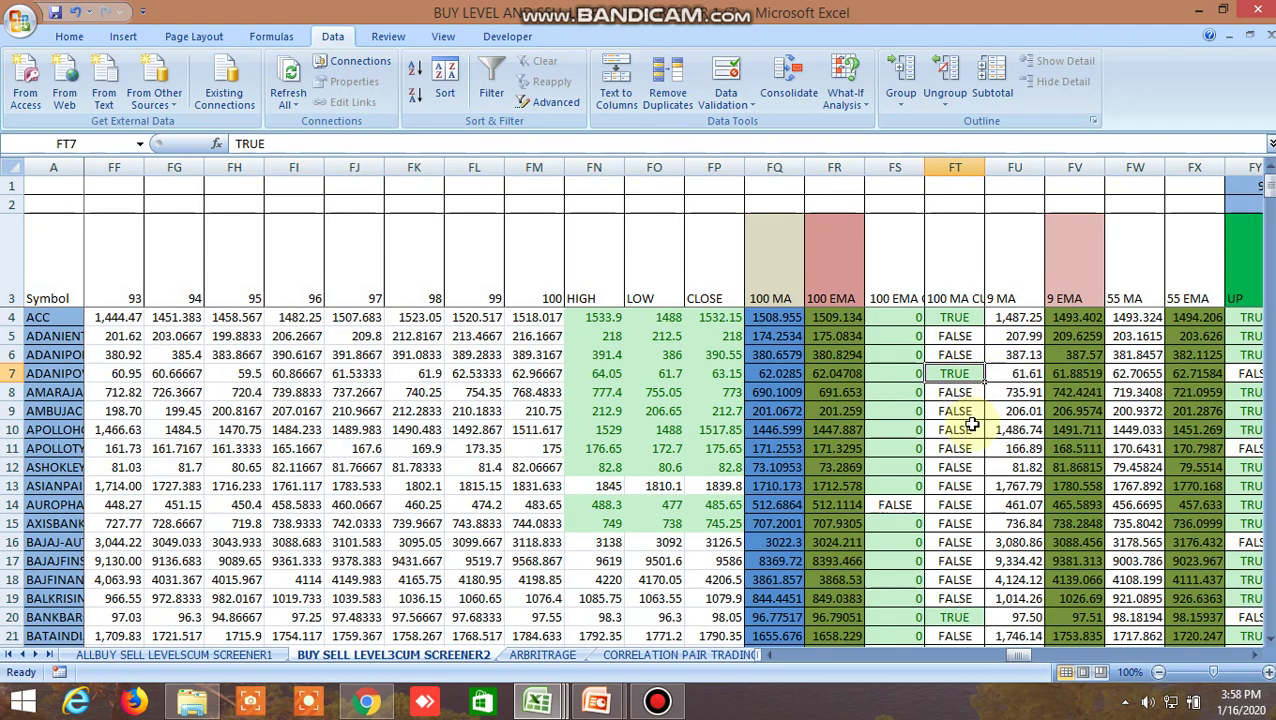
{"action": "scroll", "coordinate": [972, 425], "scroll_direction": "down", "scroll_amount": 2}
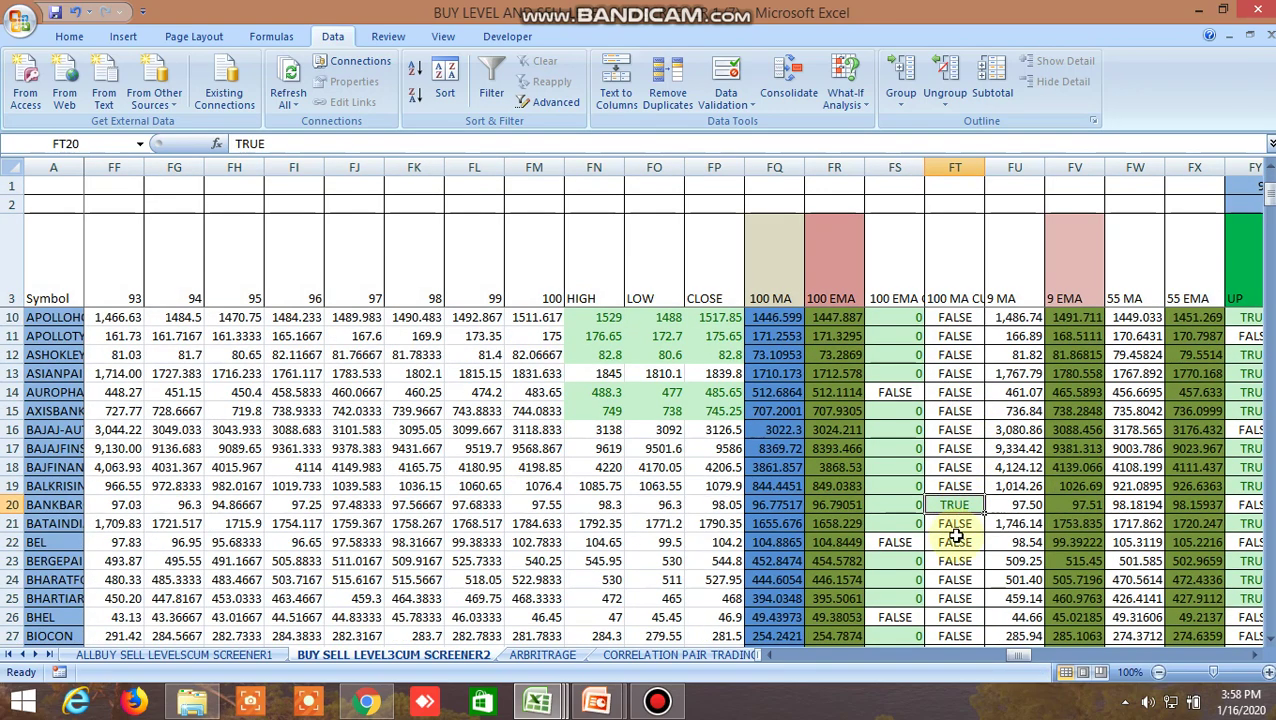
Find the CANBK row with the TRUE 100 MA signal and check its high and low prices
{"action": "scroll", "coordinate": [957, 535], "scroll_direction": "down", "scroll_amount": 5}
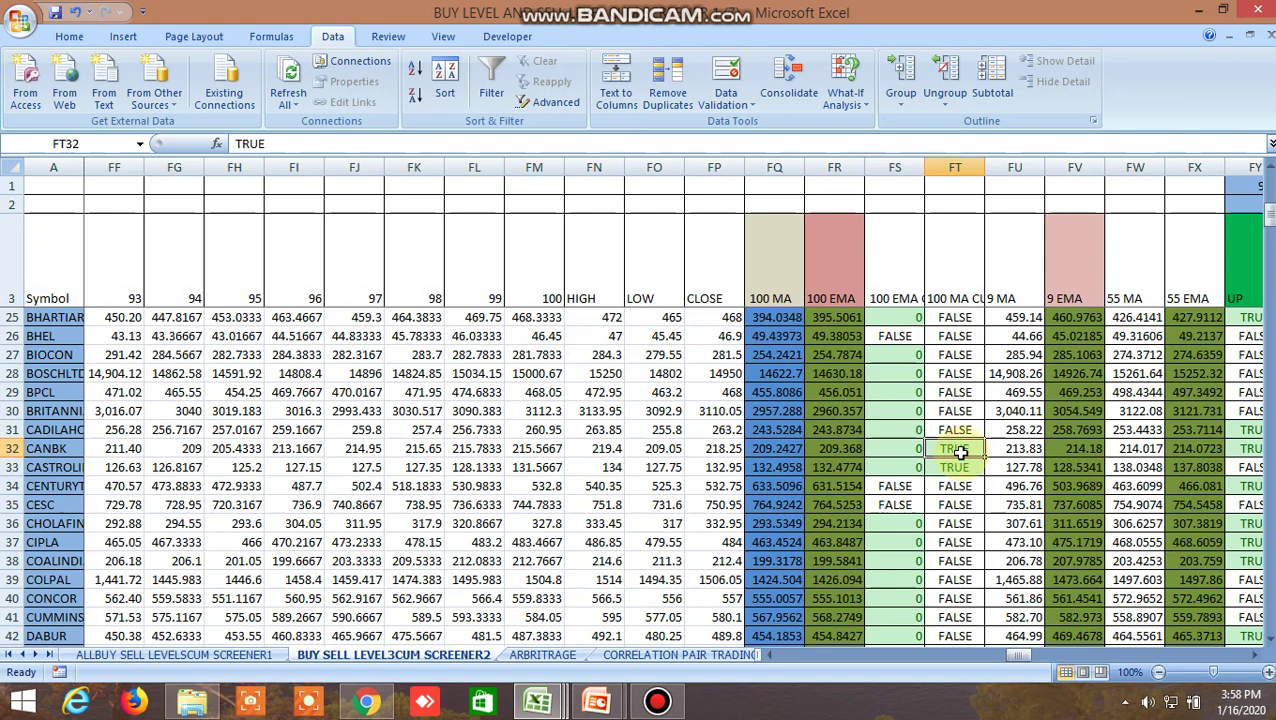
{"action": "left_click", "coordinate": [601, 452]}
{"action": "left_click", "coordinate": [660, 448]}
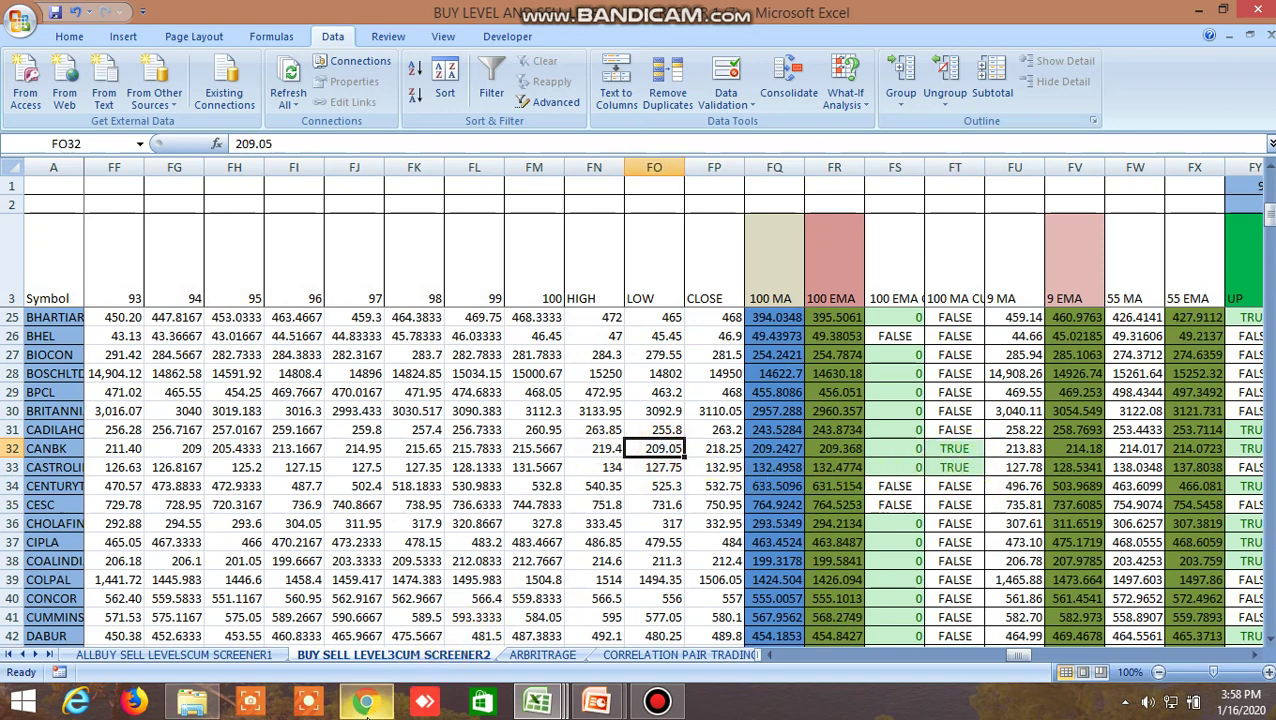
Switch to Kite in Chrome, load the NSE CANBK chart and compare it with the CANBK row in the screener workbook
{"action": "left_click", "coordinate": [367, 703]}
{"action": "left_click", "coordinate": [431, 178]}
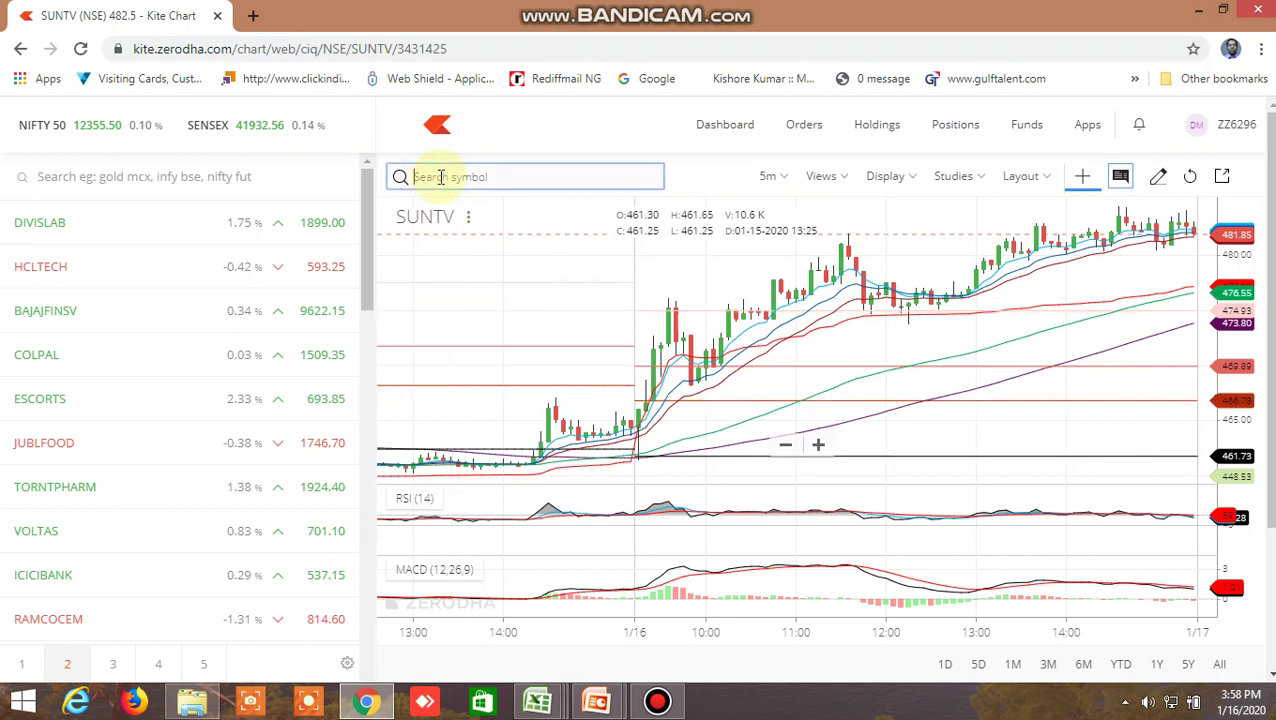
{"action": "type", "text": "canbk"}
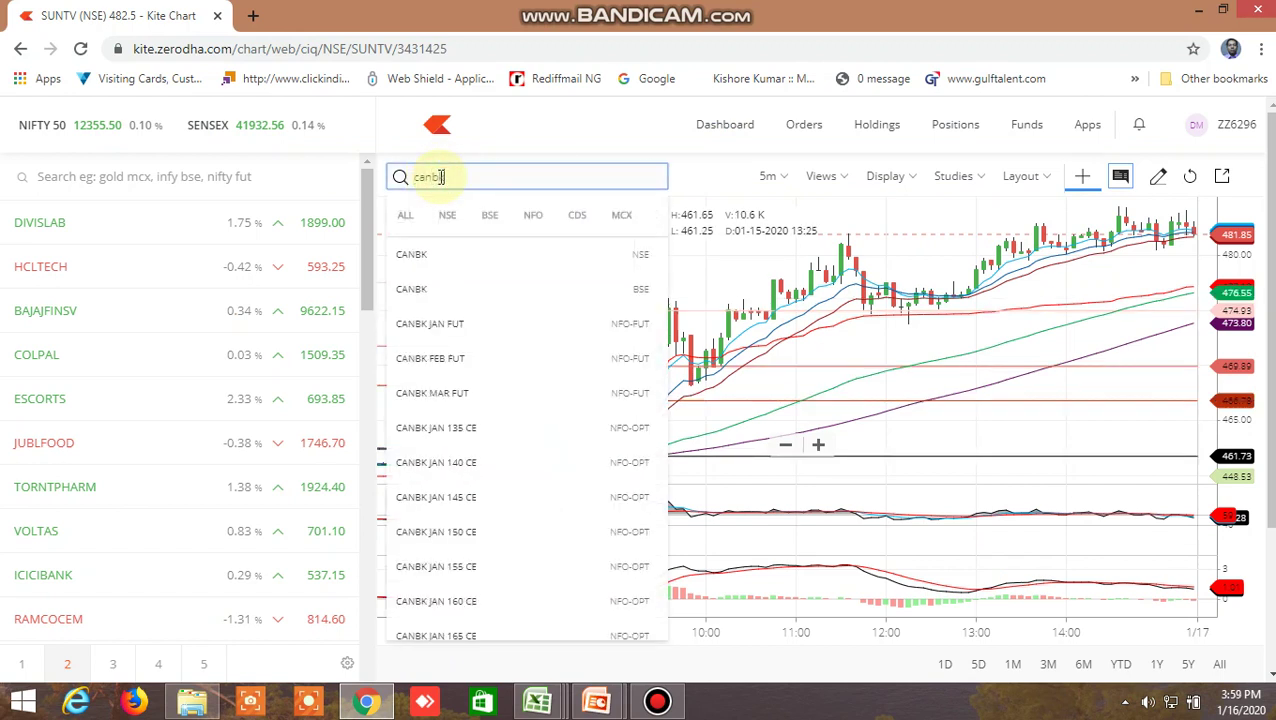
{"action": "left_click", "coordinate": [440, 260]}
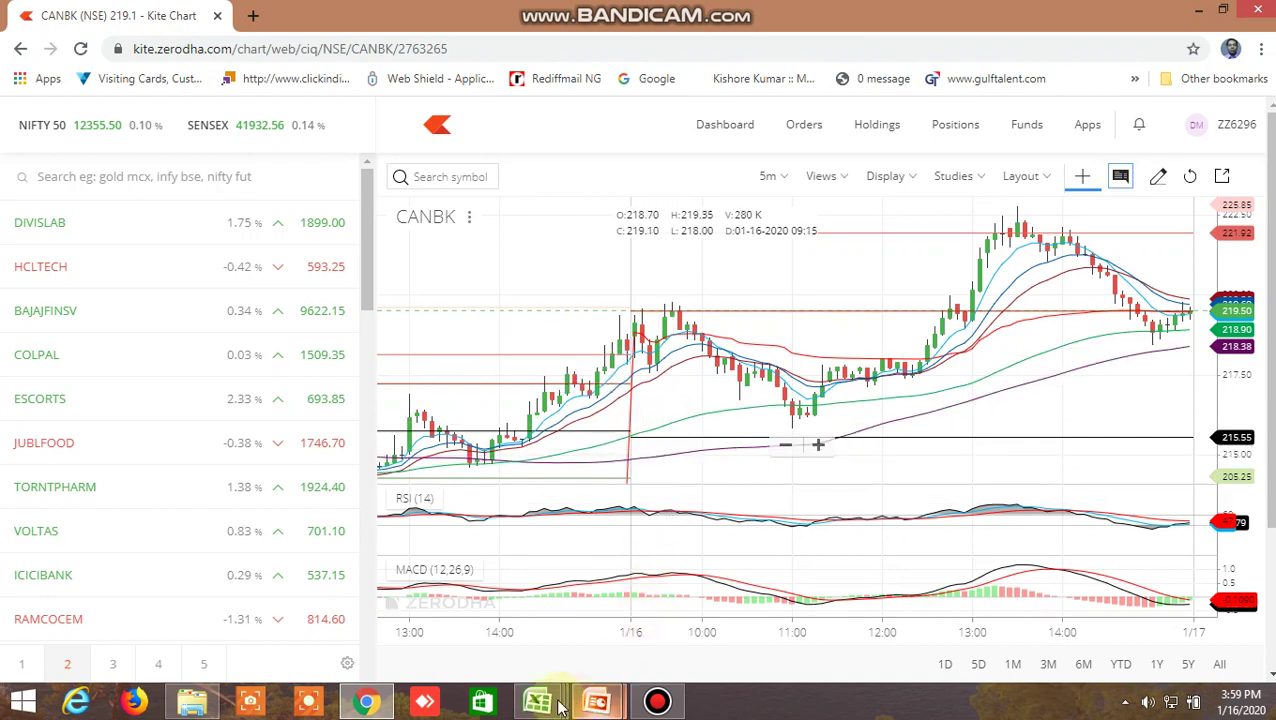
{"action": "mouse_move", "coordinate": [540, 700]}
{"action": "left_click", "coordinate": [664, 621]}
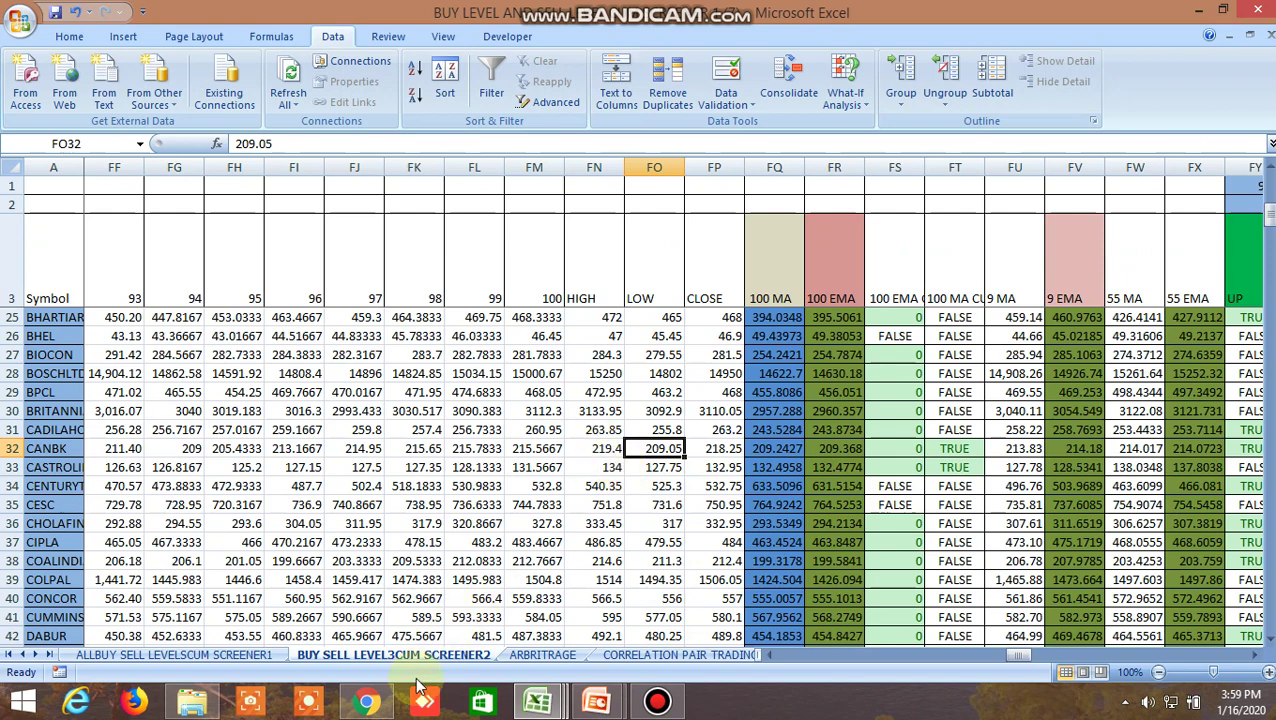
{"action": "left_click", "coordinate": [370, 700]}
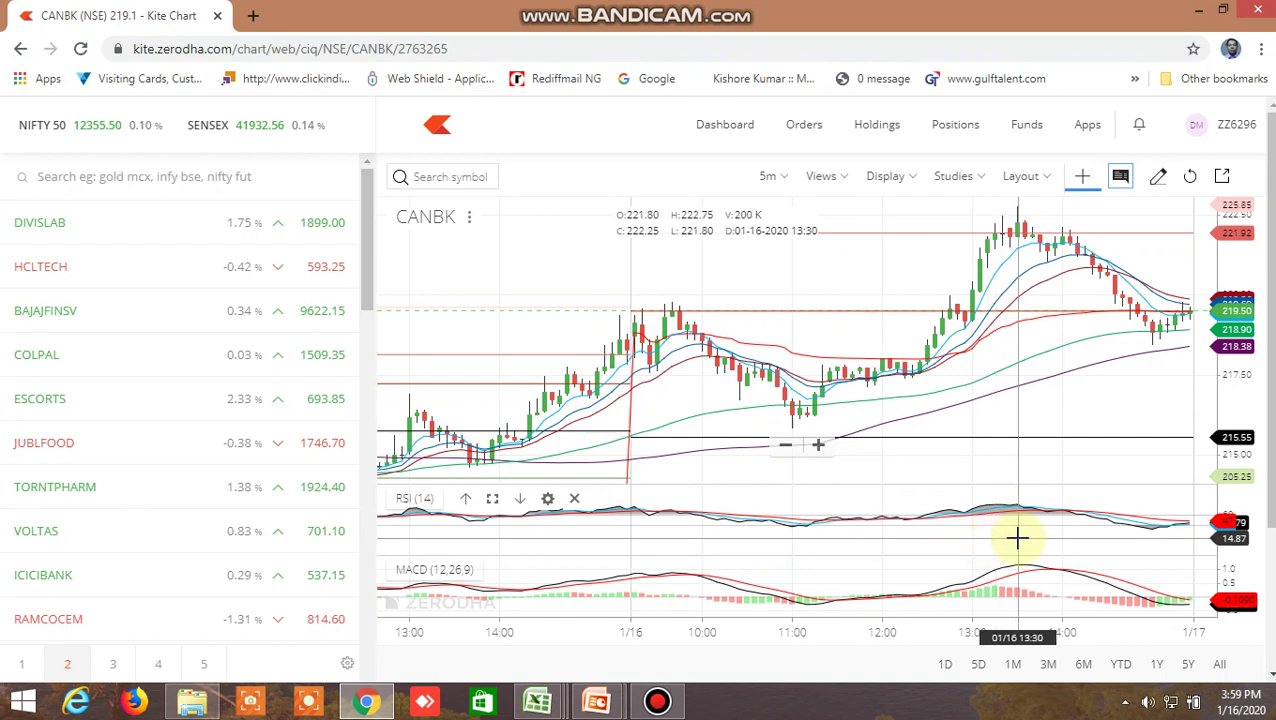
Examine CANBK's 100 MA and VWAP lines at the 15-minute interval, then set the chart back to 5 minutes
{"action": "left_click", "coordinate": [777, 178]}
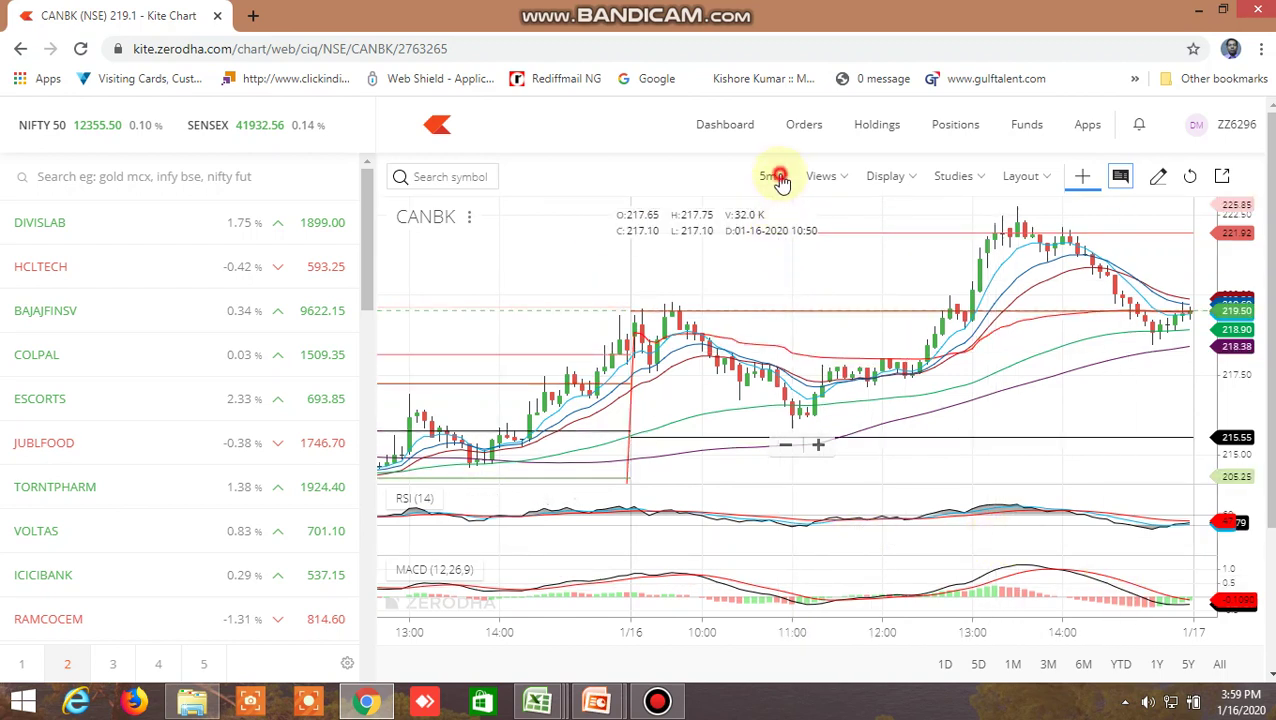
{"action": "left_click", "coordinate": [789, 380]}
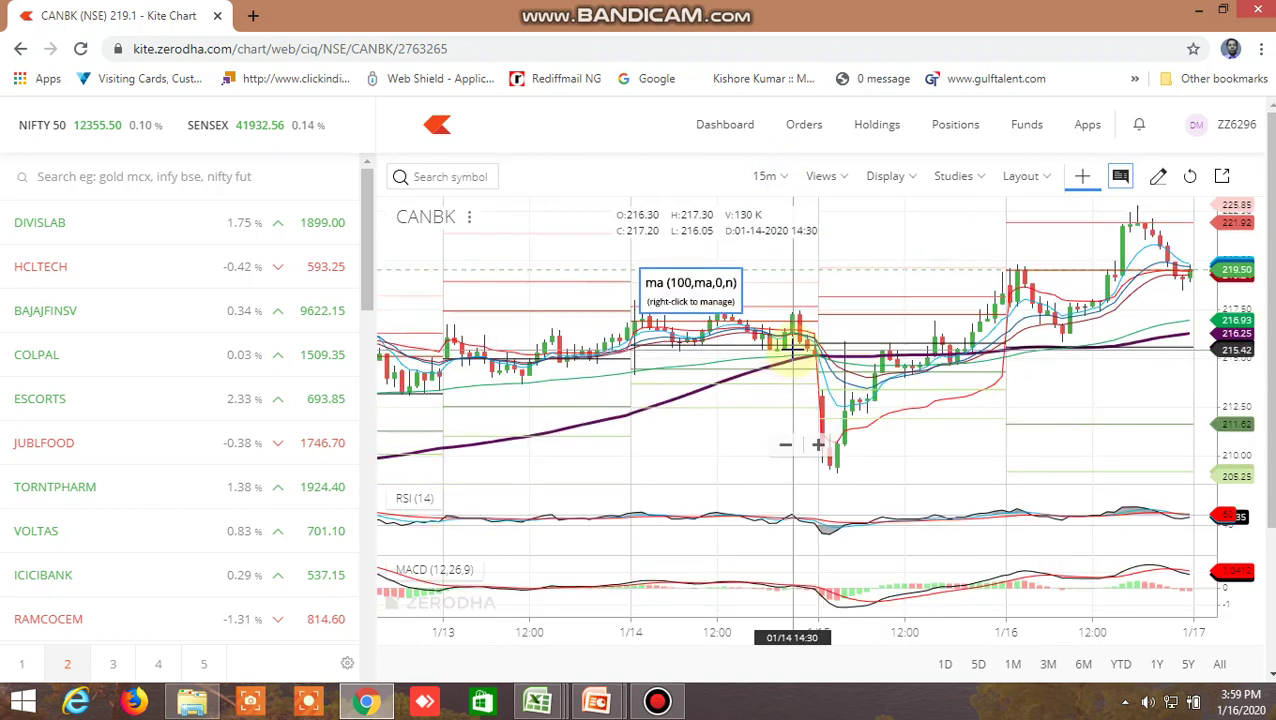
{"action": "left_click", "coordinate": [1062, 457]}
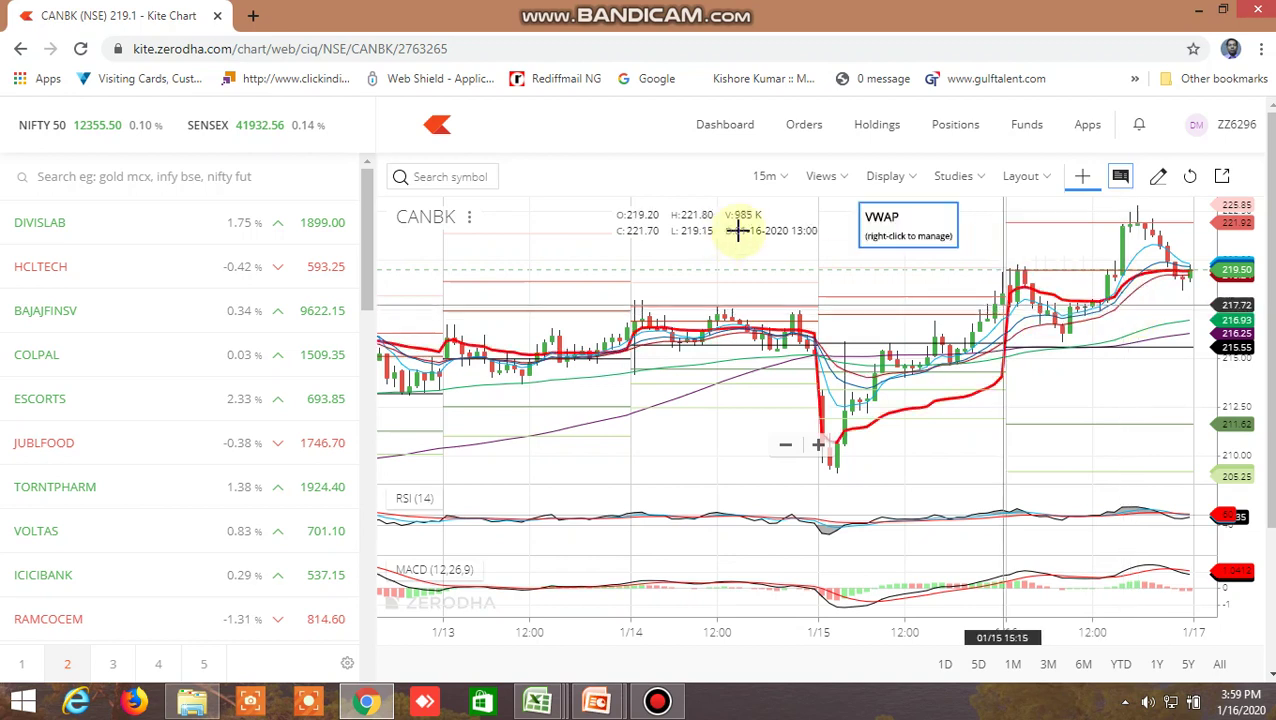
{"action": "left_click", "coordinate": [772, 177]}
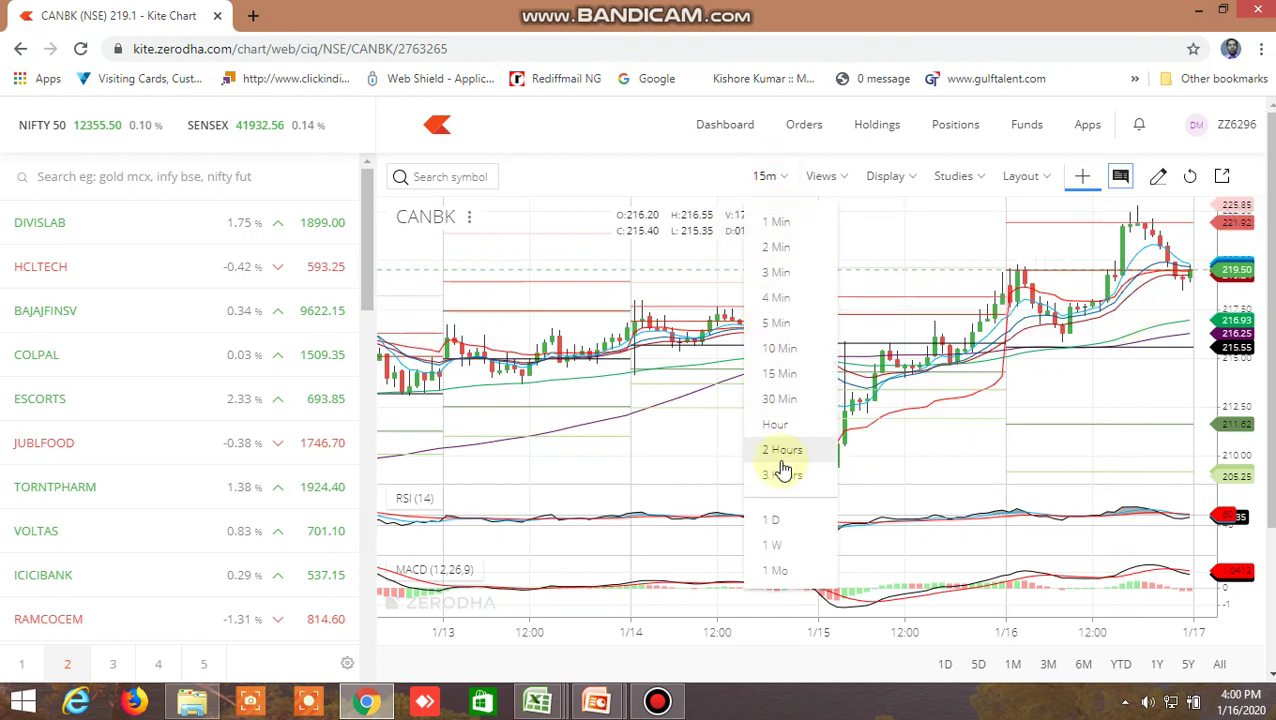
{"action": "left_click", "coordinate": [792, 322]}
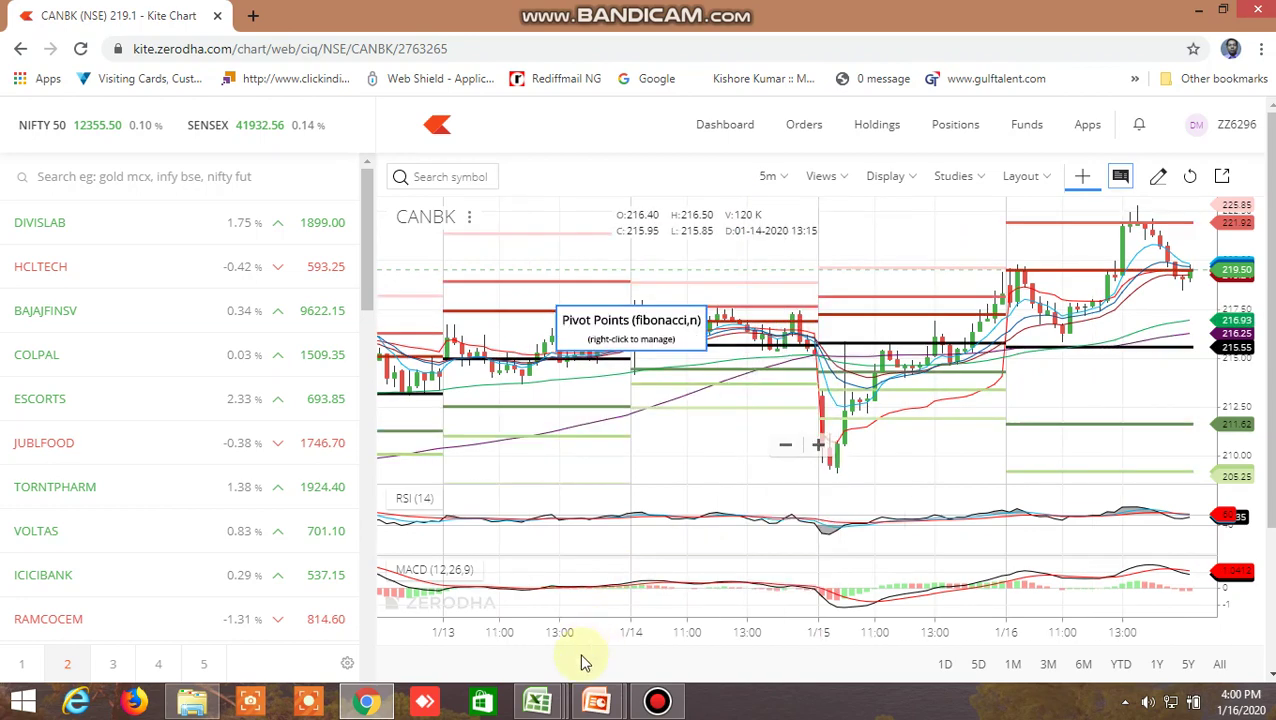
Return to the screener workbook in Excel and find GLENMARK's TRUE 100 MA signal in FT52
{"action": "mouse_move", "coordinate": [537, 700]}
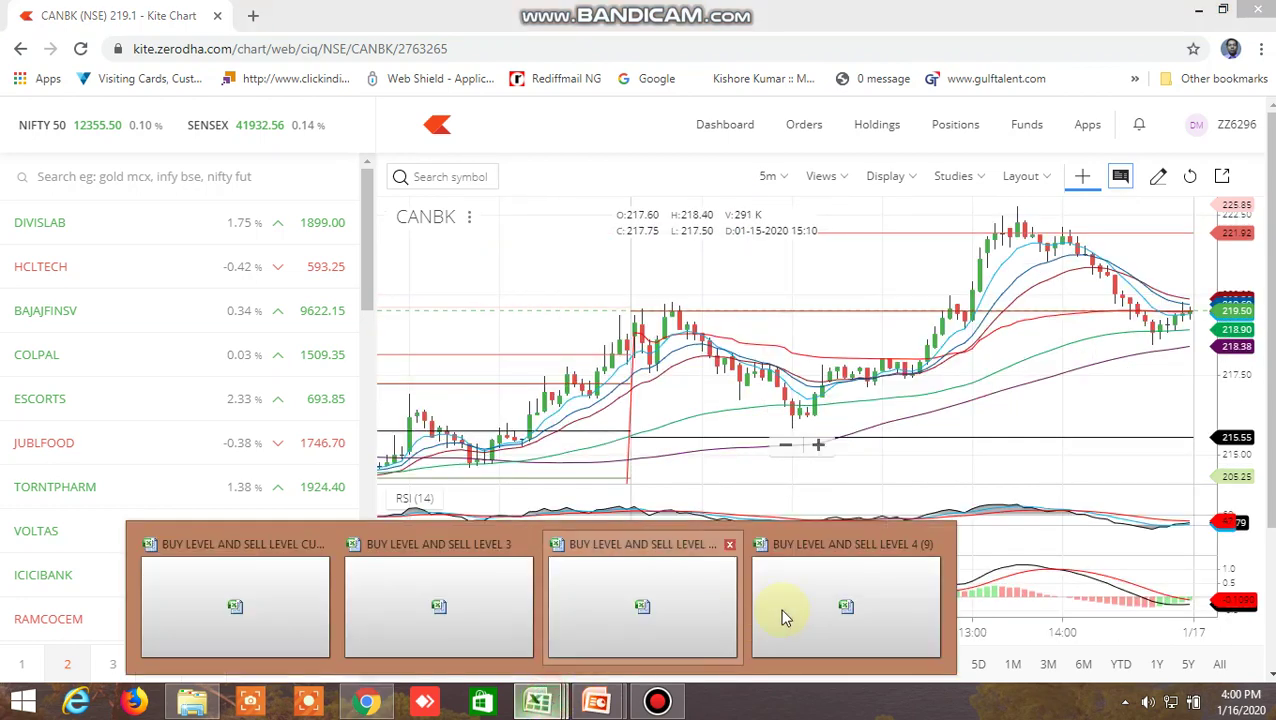
{"action": "left_click", "coordinate": [658, 598]}
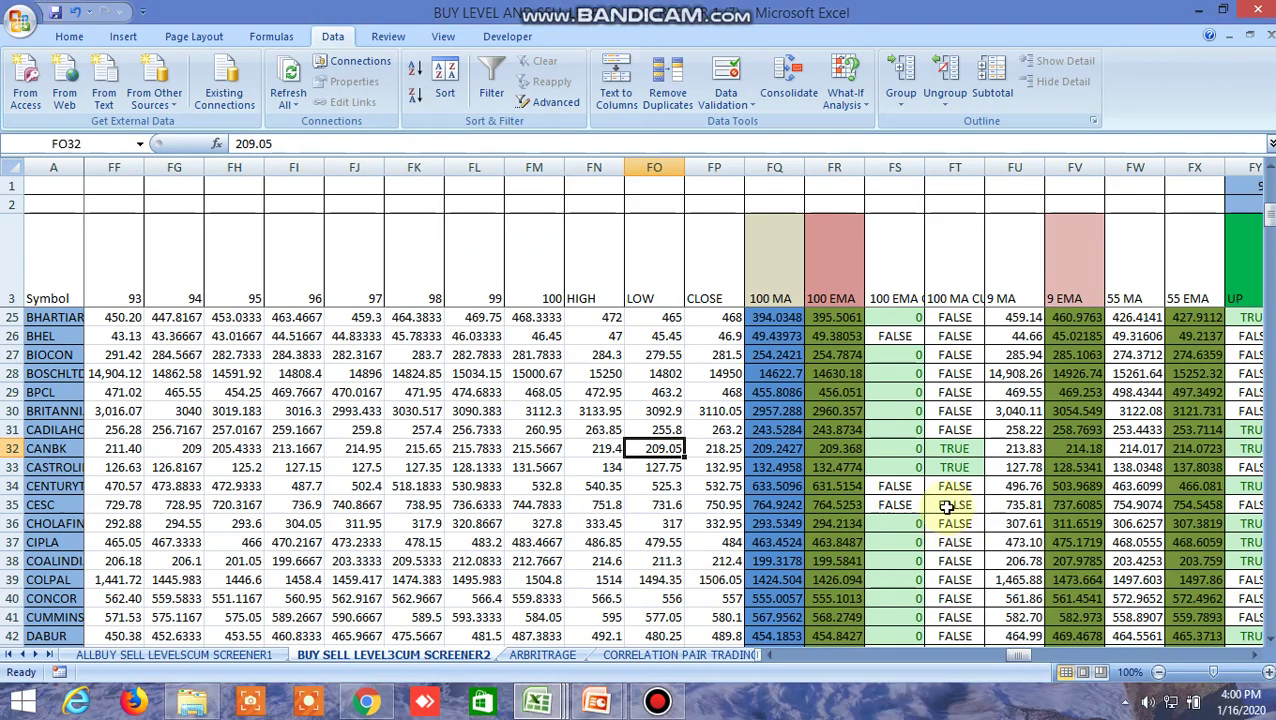
{"action": "scroll", "coordinate": [947, 507], "scroll_direction": "down", "scroll_amount": 4}
{"action": "left_click", "coordinate": [956, 598]}
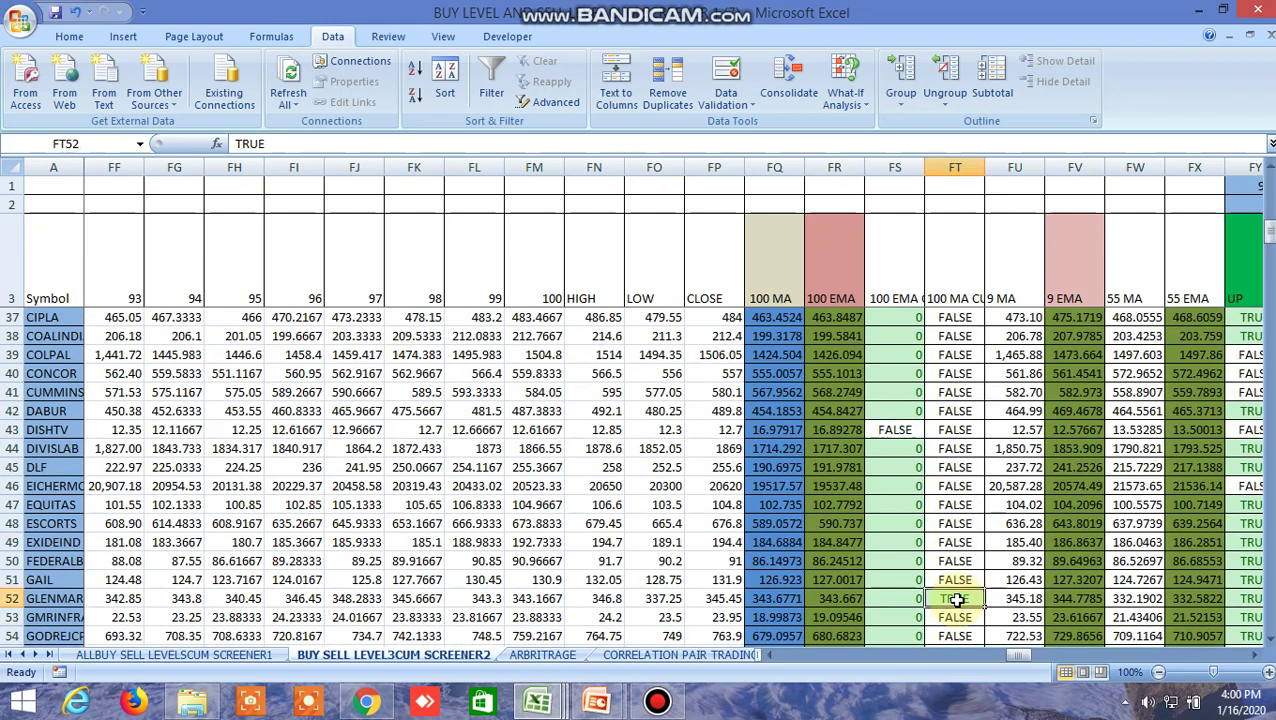
Switch to Kite in Chrome and load the NSE GLENMARK chart to examine its 5-minute price movement
{"action": "left_click", "coordinate": [366, 701]}
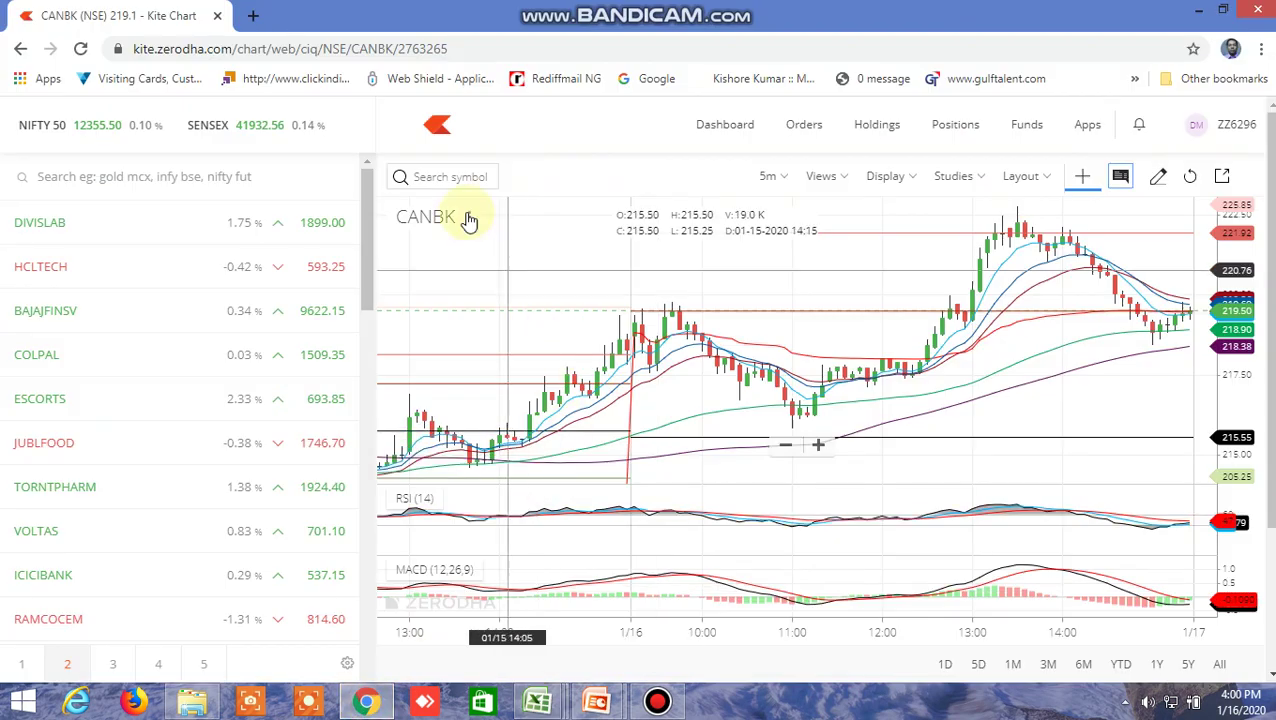
{"action": "type", "text": "glenmar"}
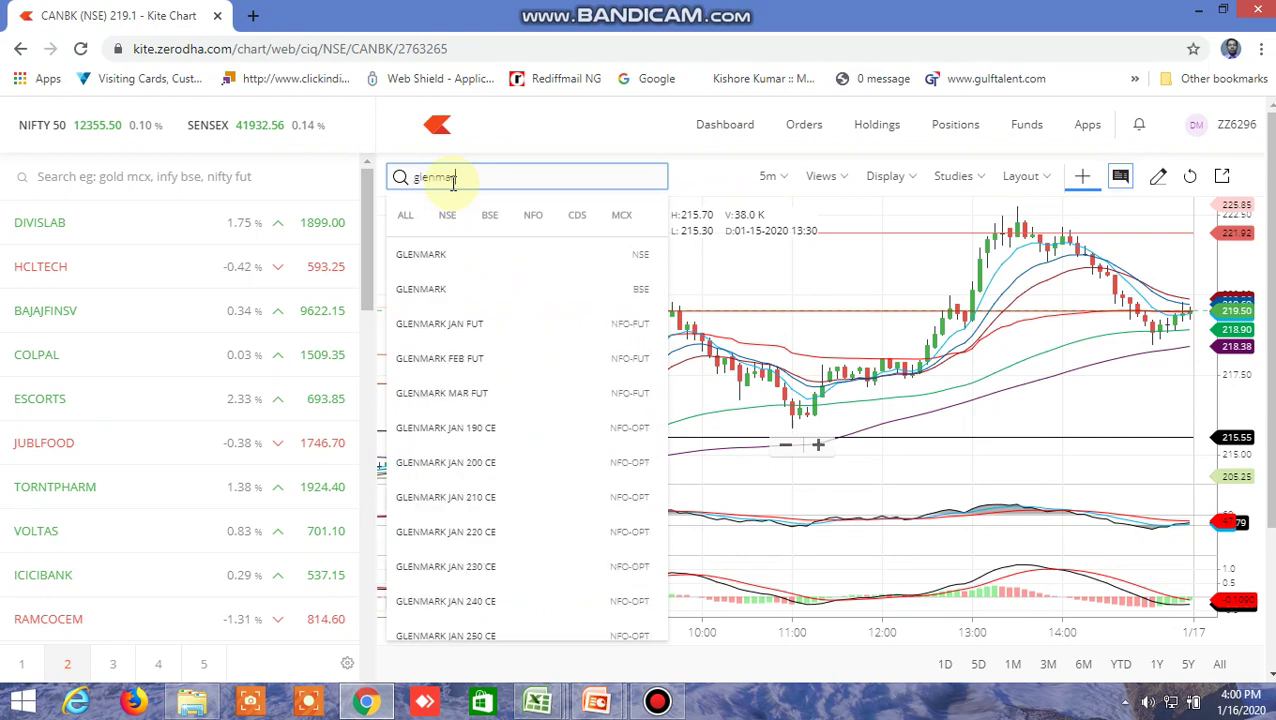
{"action": "type", "text": "k"}
{"action": "left_click", "coordinate": [436, 256]}
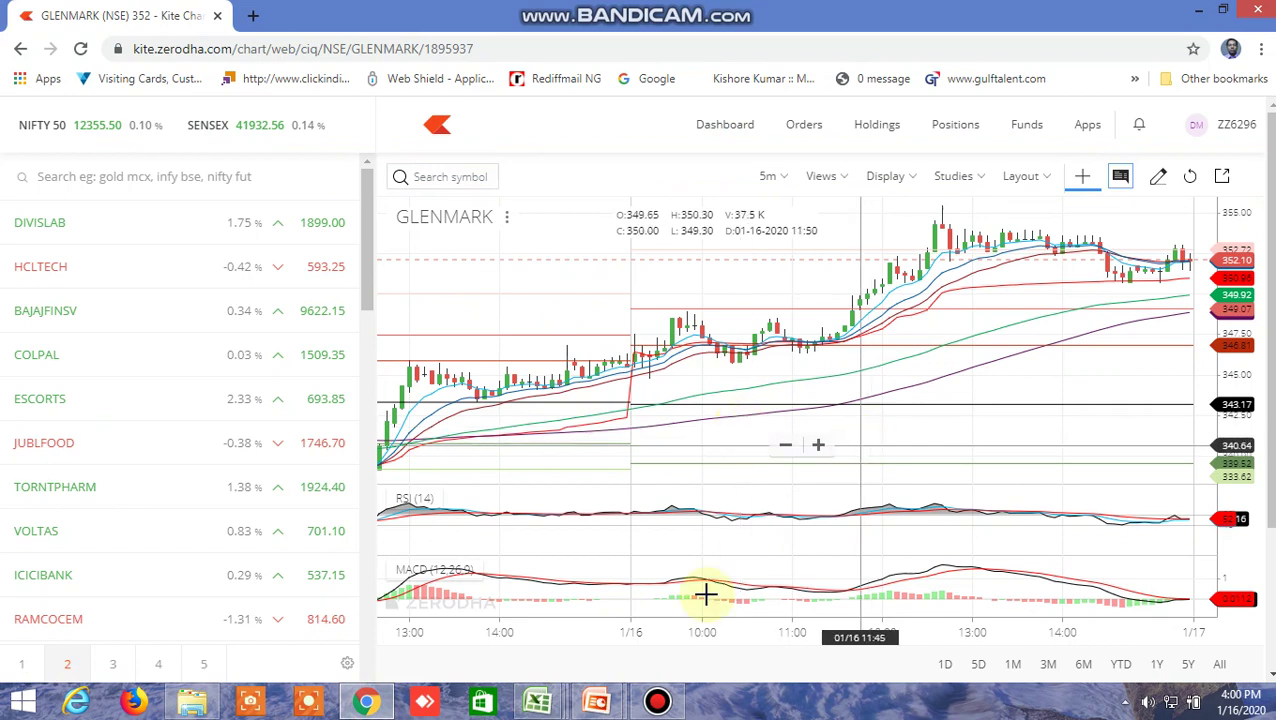
Check GLENMARK's high and low in row 52 of the screener workbook and compare them with its Kite chart
{"action": "left_click", "coordinate": [558, 704]}
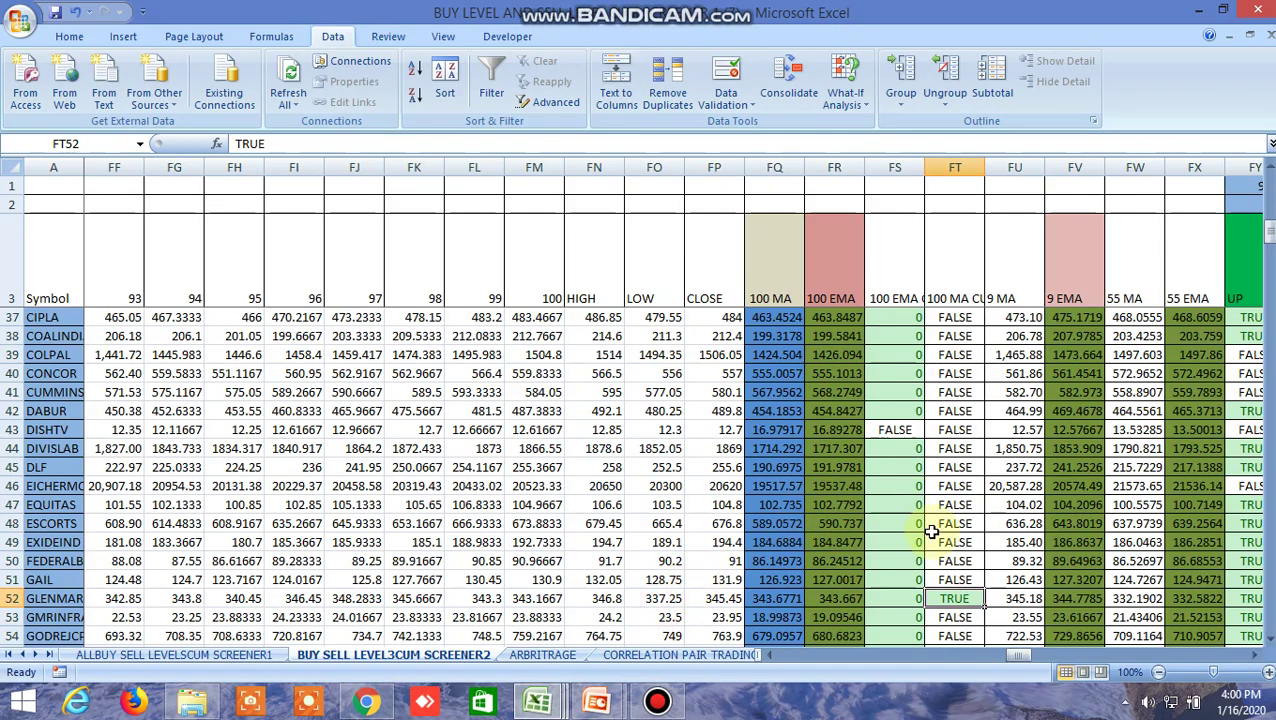
{"action": "left_click", "coordinate": [618, 602]}
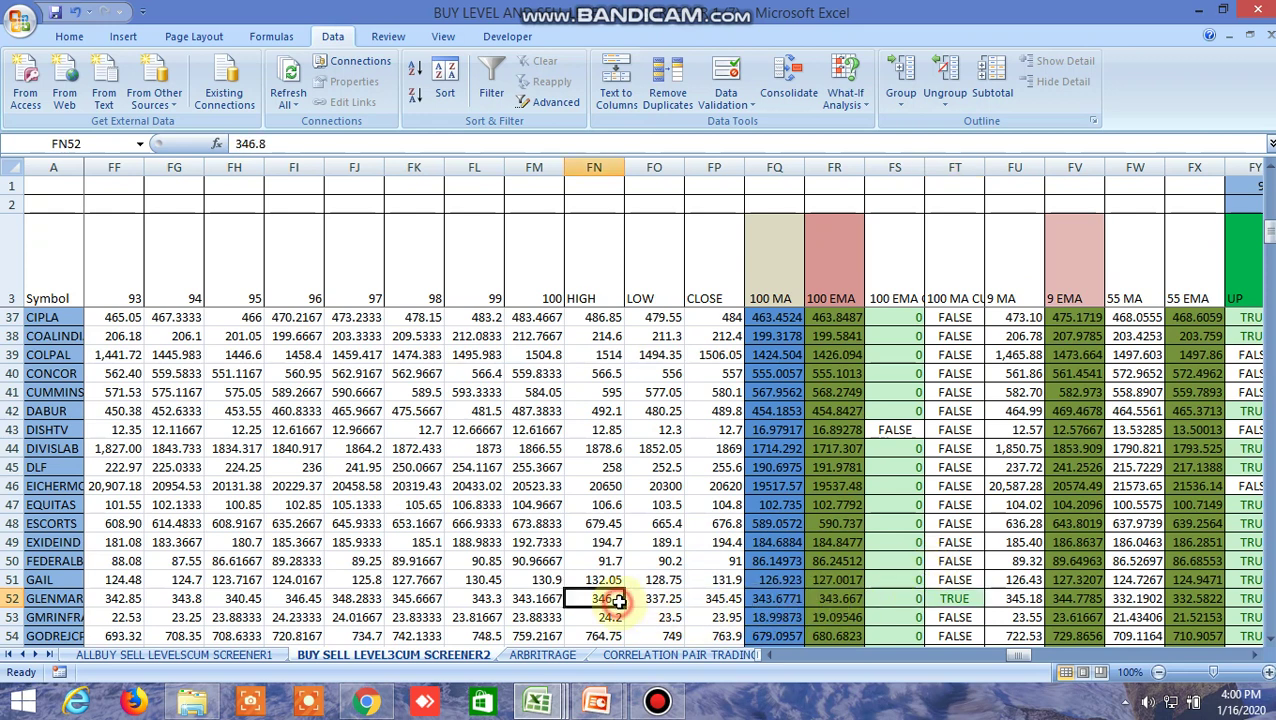
{"action": "left_click", "coordinate": [663, 598]}
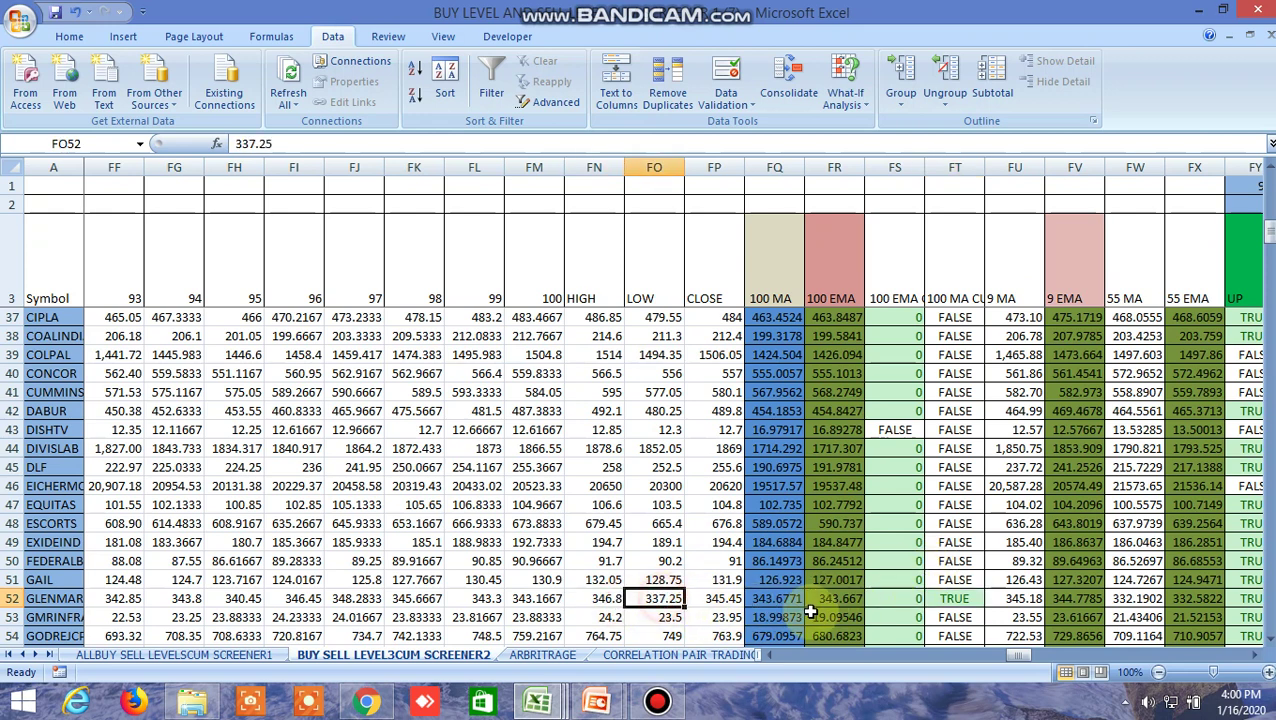
{"action": "left_click", "coordinate": [368, 703]}
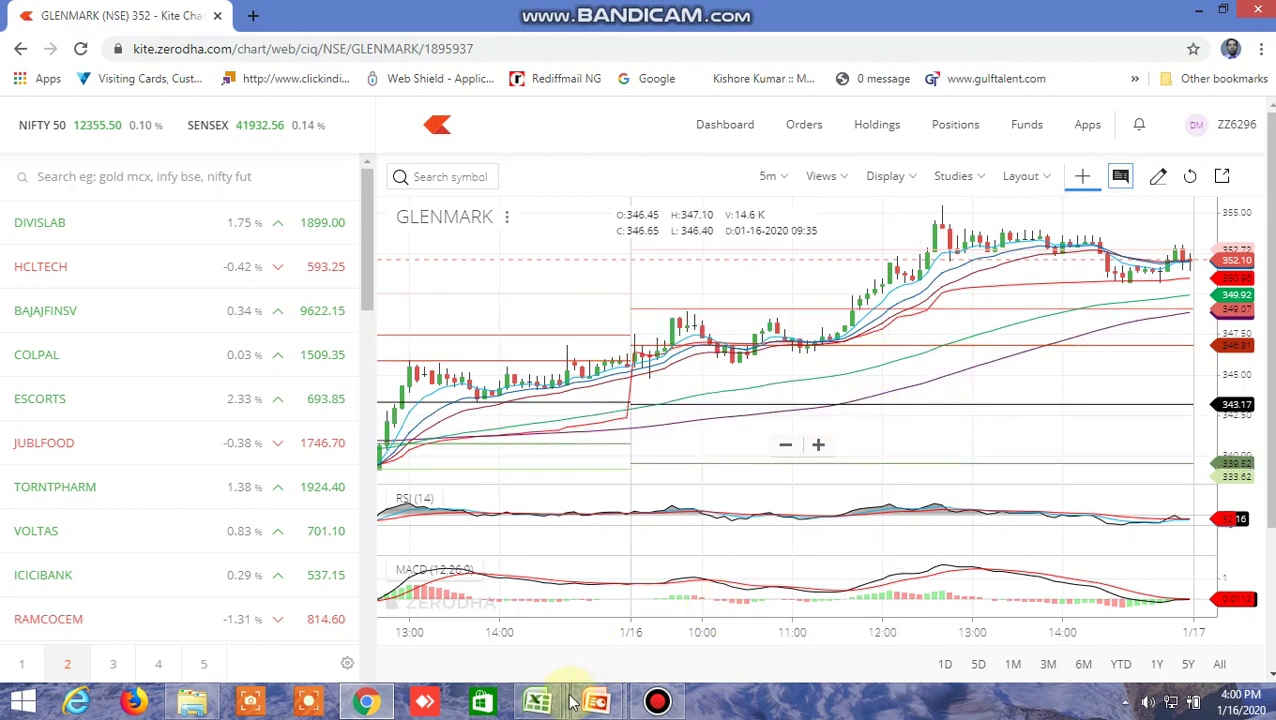
Return to the screener workbook and find the TRUE 100 MA signal for INDUSINDBK in FT71
{"action": "left_click", "coordinate": [538, 700]}
{"action": "left_click", "coordinate": [643, 608]}
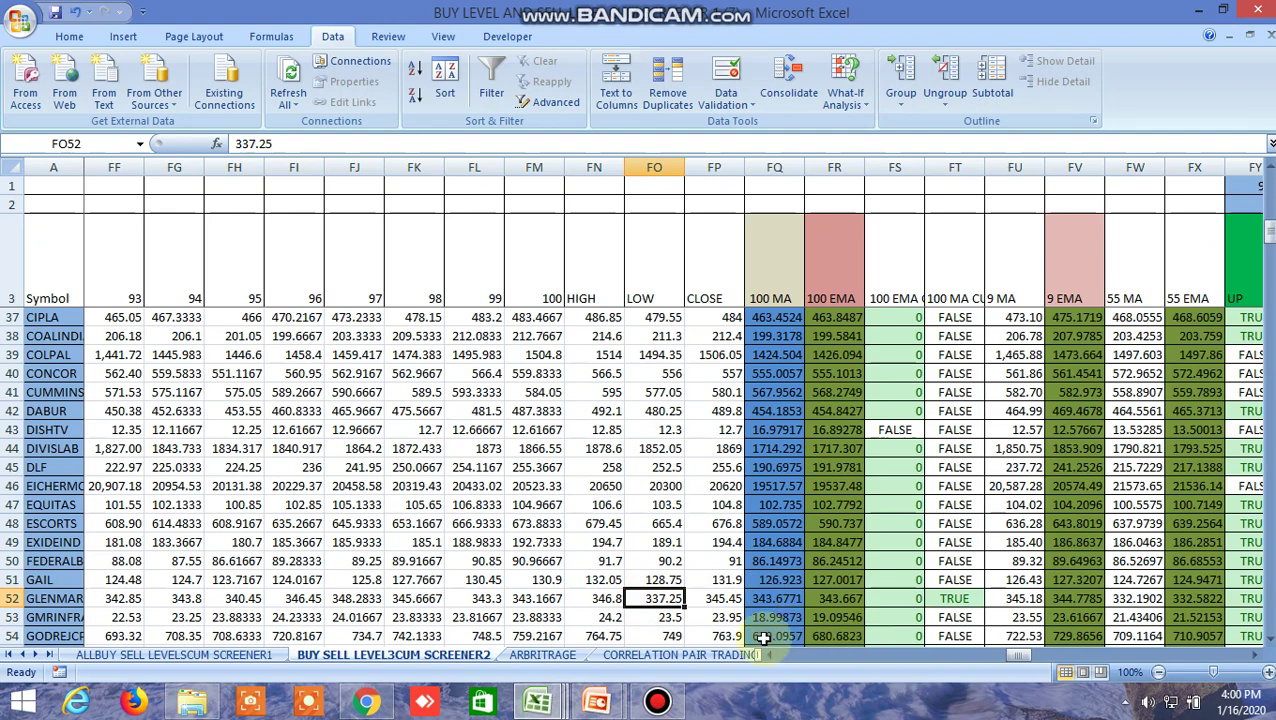
{"action": "scroll", "coordinate": [944, 570], "scroll_direction": "down", "scroll_amount": 4}
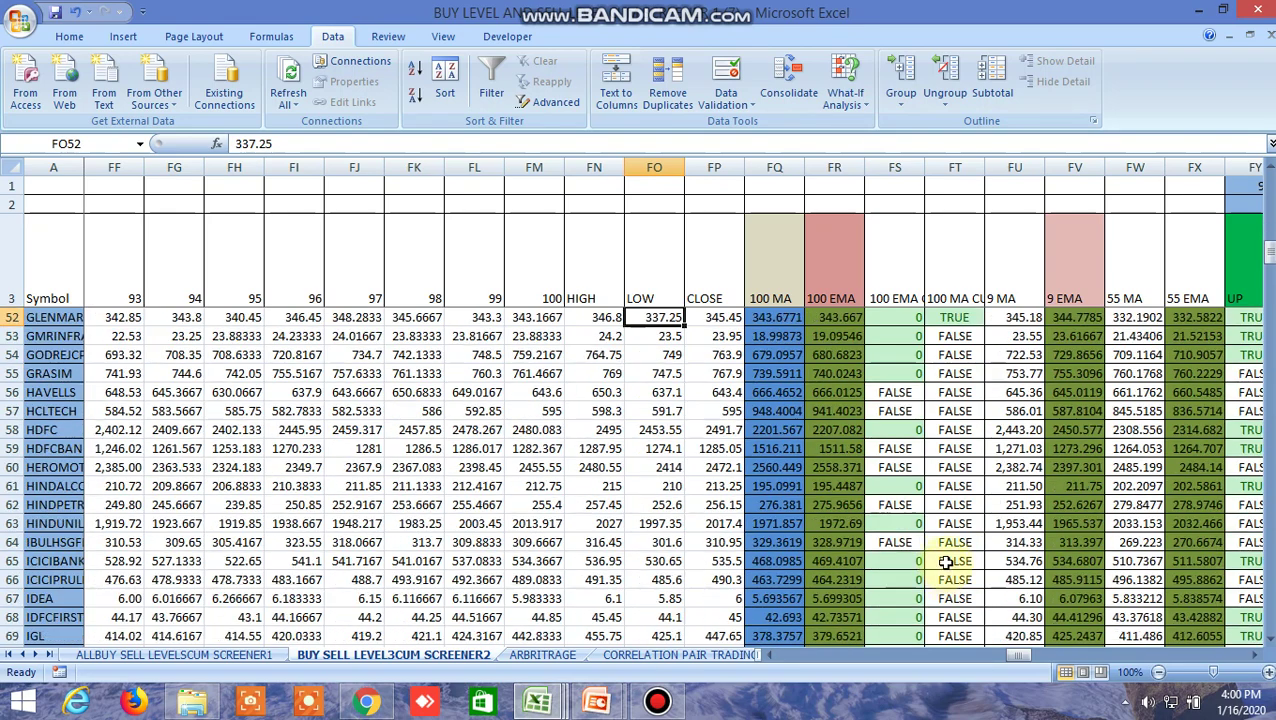
{"action": "left_click", "coordinate": [967, 318]}
{"action": "scroll", "coordinate": [965, 320], "scroll_direction": "down", "scroll_amount": 5}
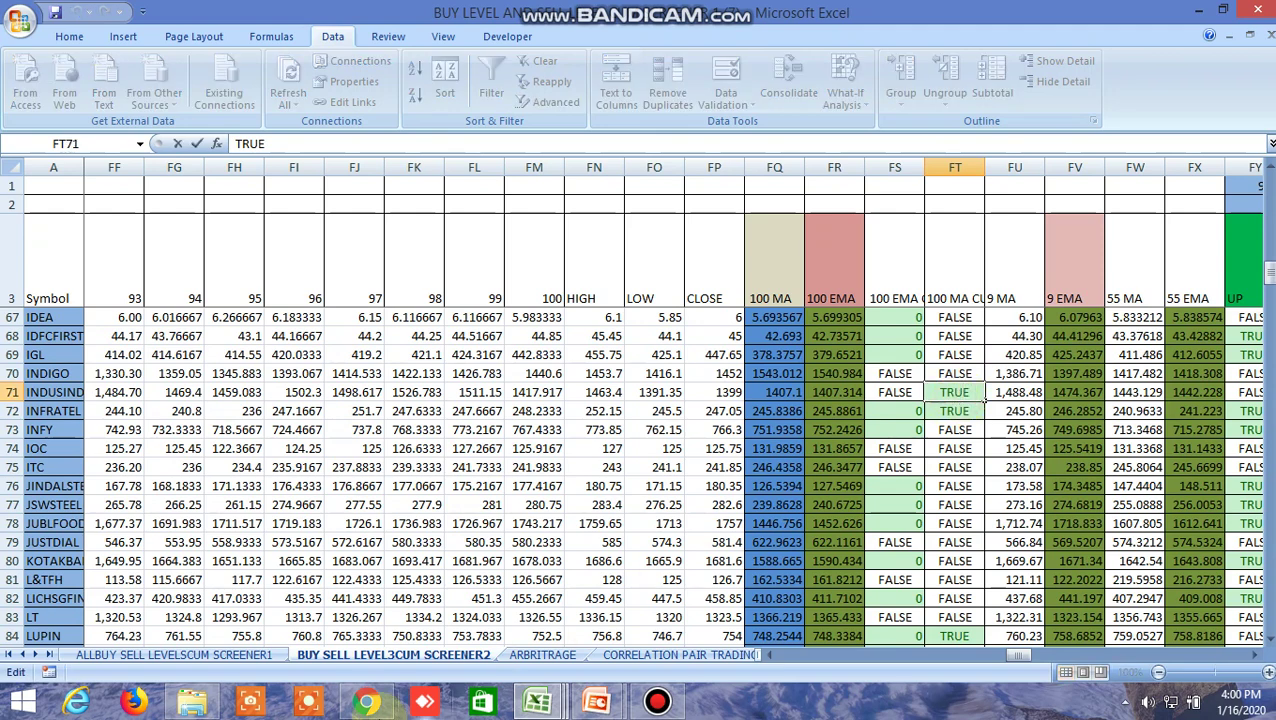
Switch to Kite in Chrome and load the NSE INDUSINDBK chart to examine its 5-minute price movement
{"action": "left_click", "coordinate": [366, 702]}
{"action": "left_click", "coordinate": [447, 177]}
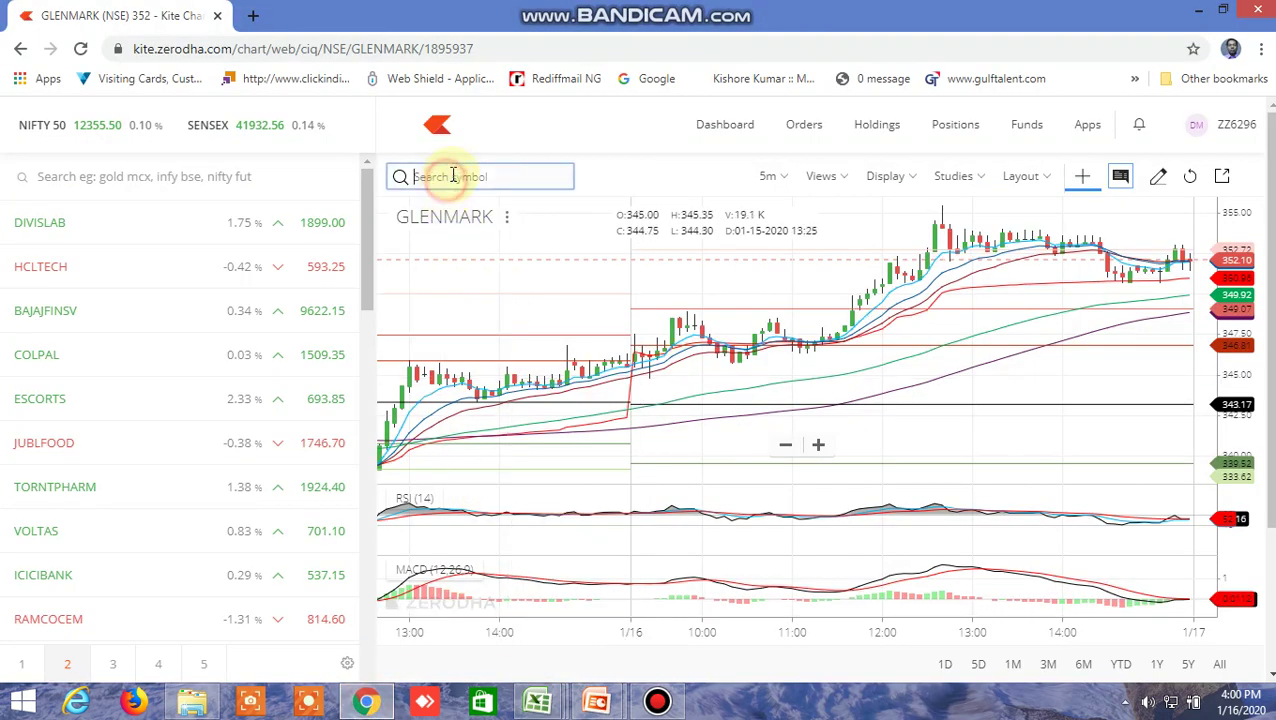
{"action": "type", "text": "indus"}
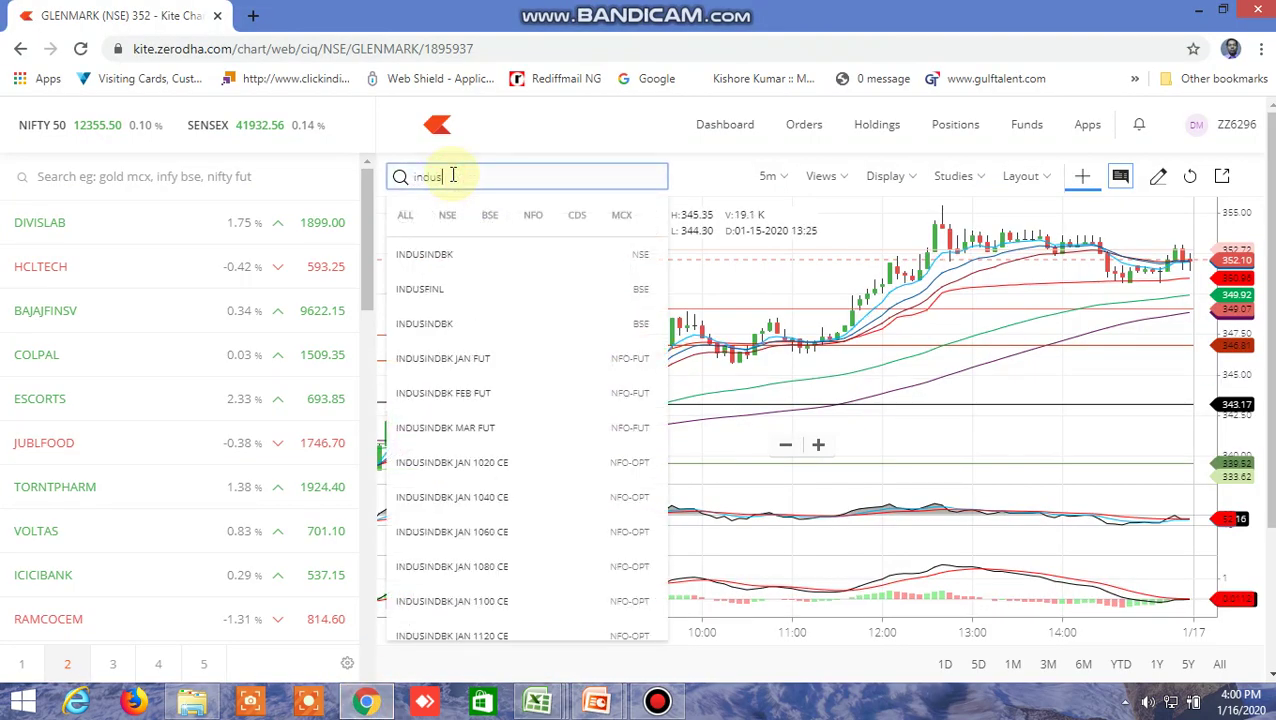
{"action": "type", "text": "ind"}
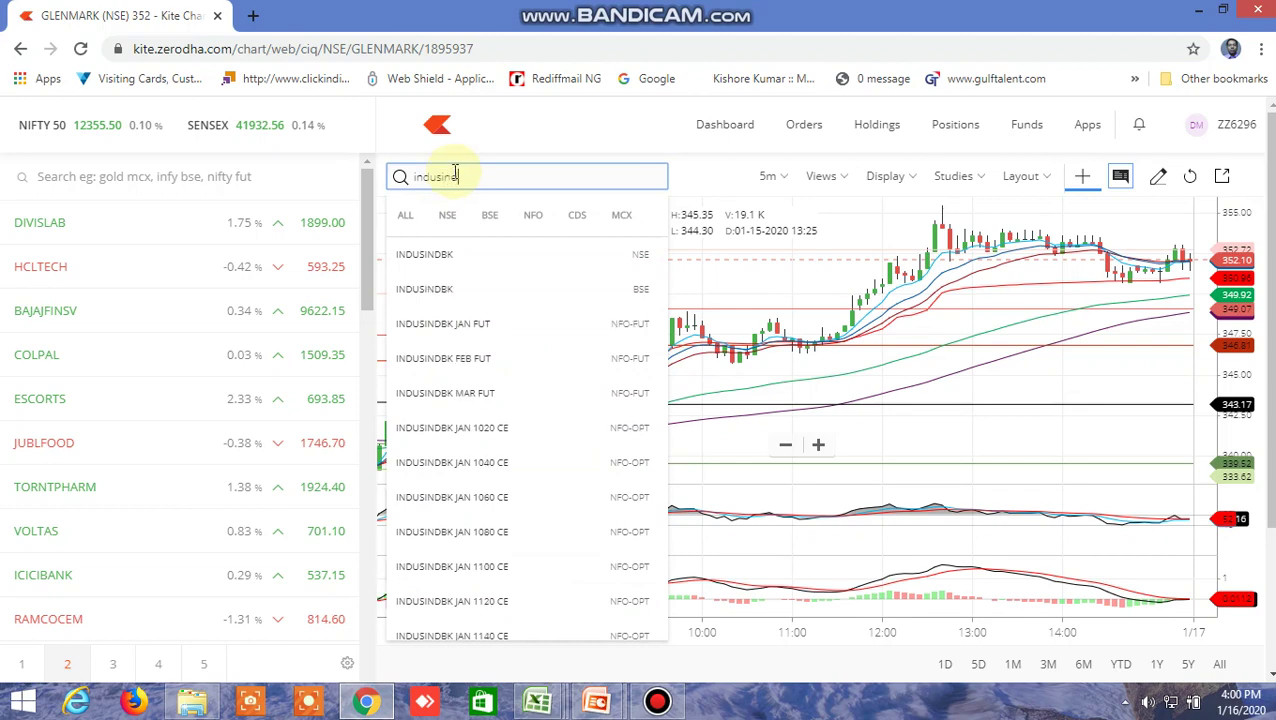
{"action": "left_click", "coordinate": [447, 255]}
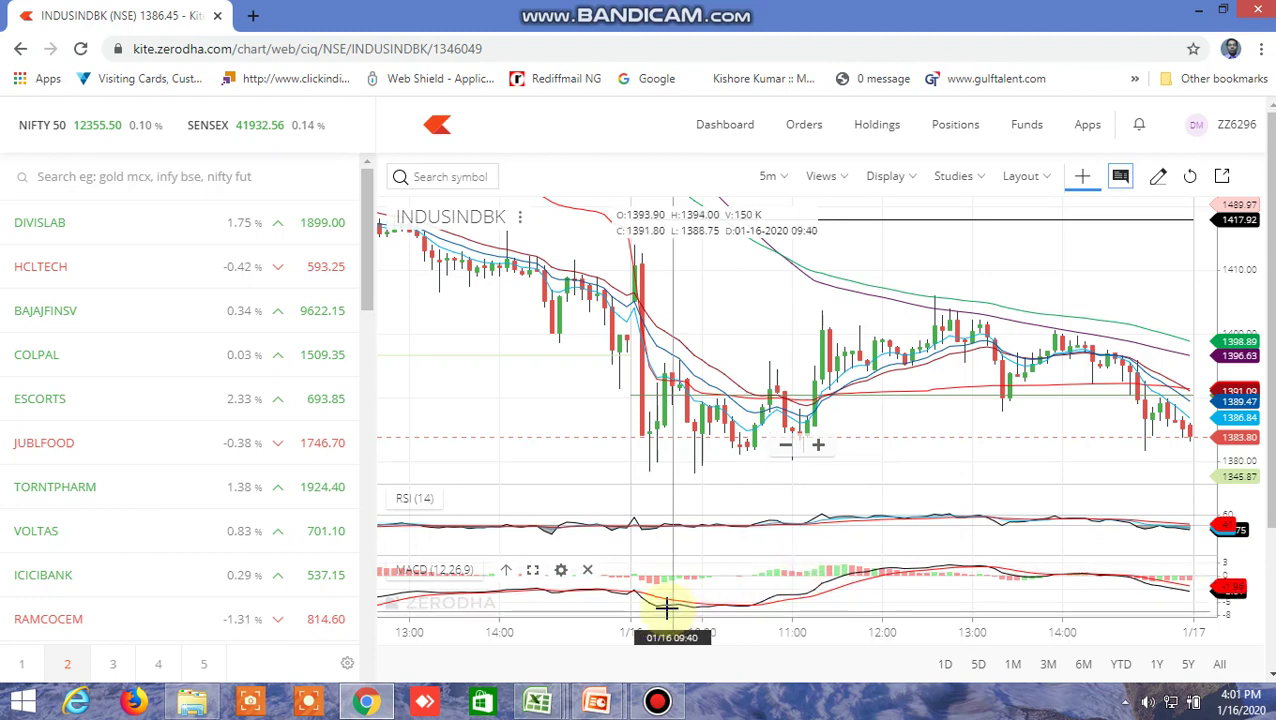
Return to the screener workbook, look through the further 100 MA signals and check INDUSINDBK's high in FN71
{"action": "mouse_move", "coordinate": [537, 701]}
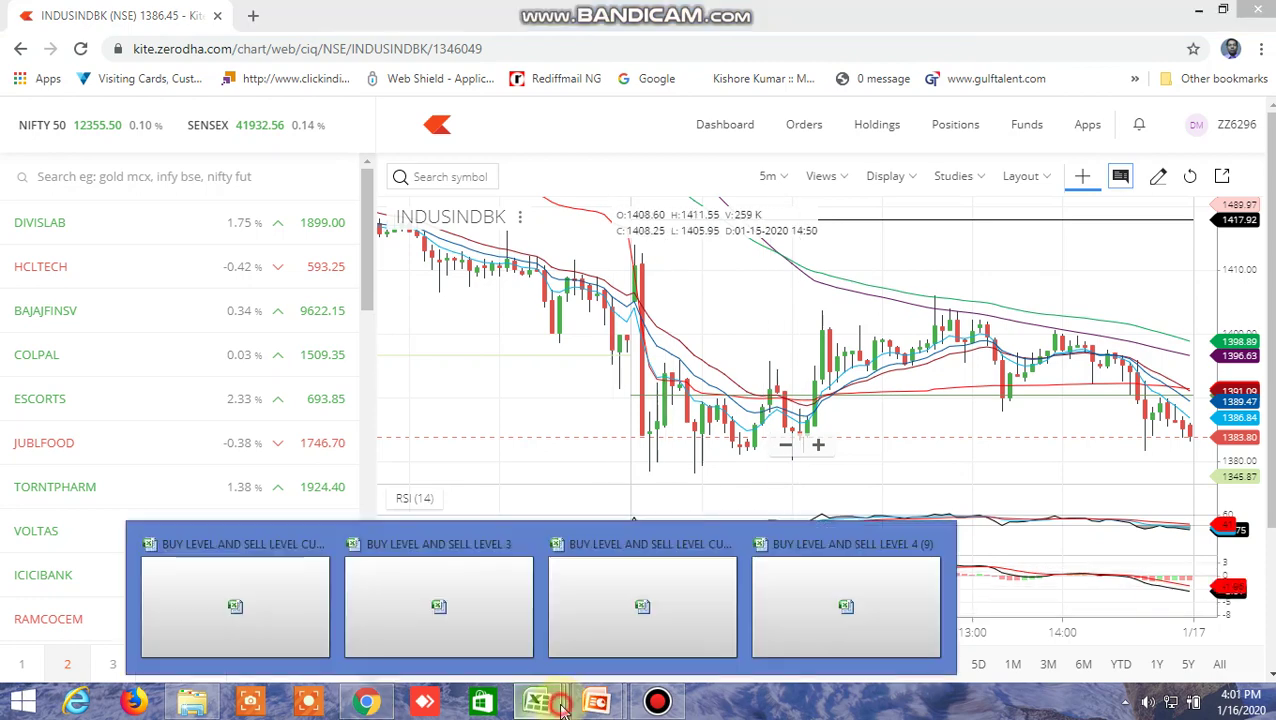
{"action": "left_click", "coordinate": [643, 607]}
{"action": "scroll", "coordinate": [951, 520], "scroll_direction": "down", "scroll_amount": 3}
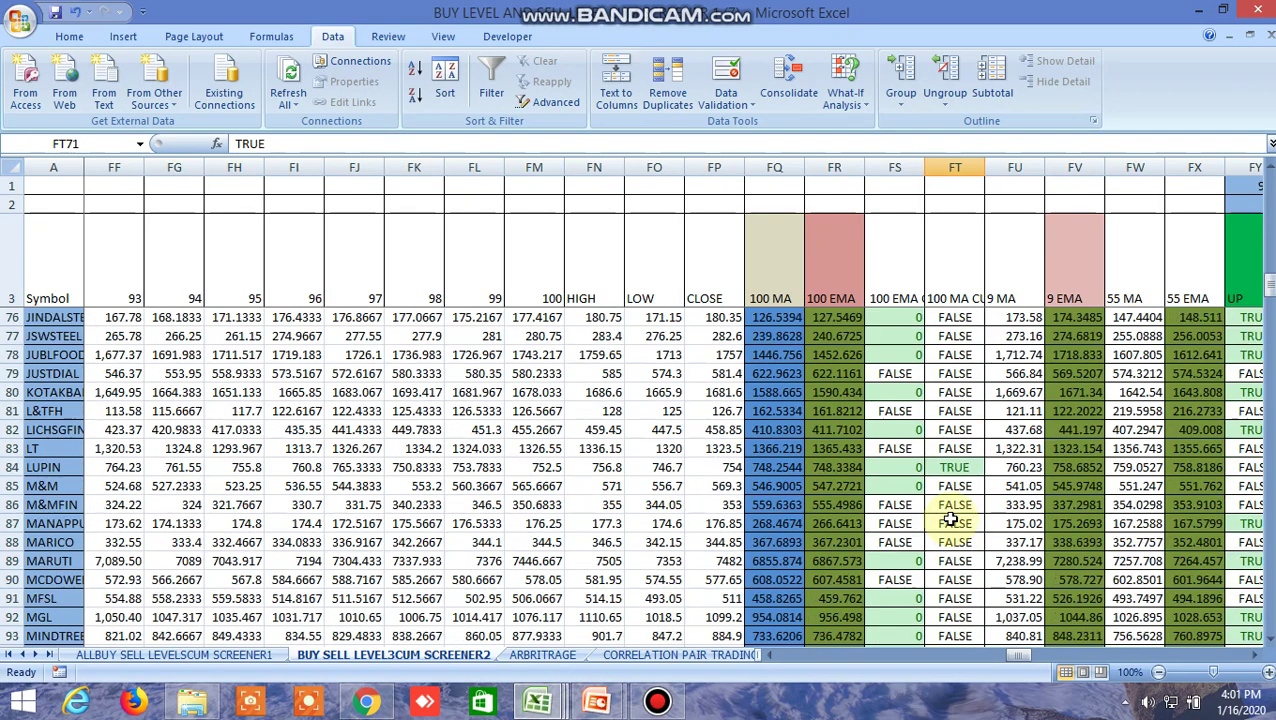
{"action": "scroll", "coordinate": [951, 514], "scroll_direction": "down", "scroll_amount": 7}
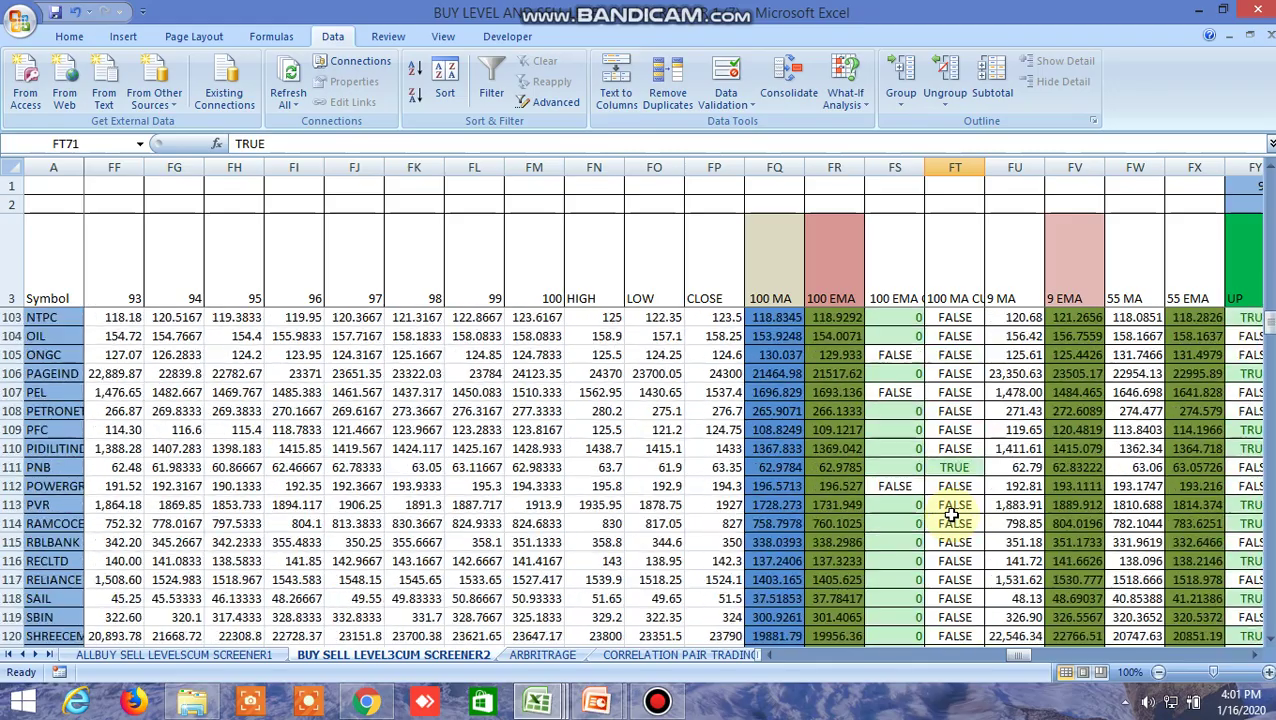
{"action": "scroll", "coordinate": [951, 514], "scroll_direction": "up", "scroll_amount": 7}
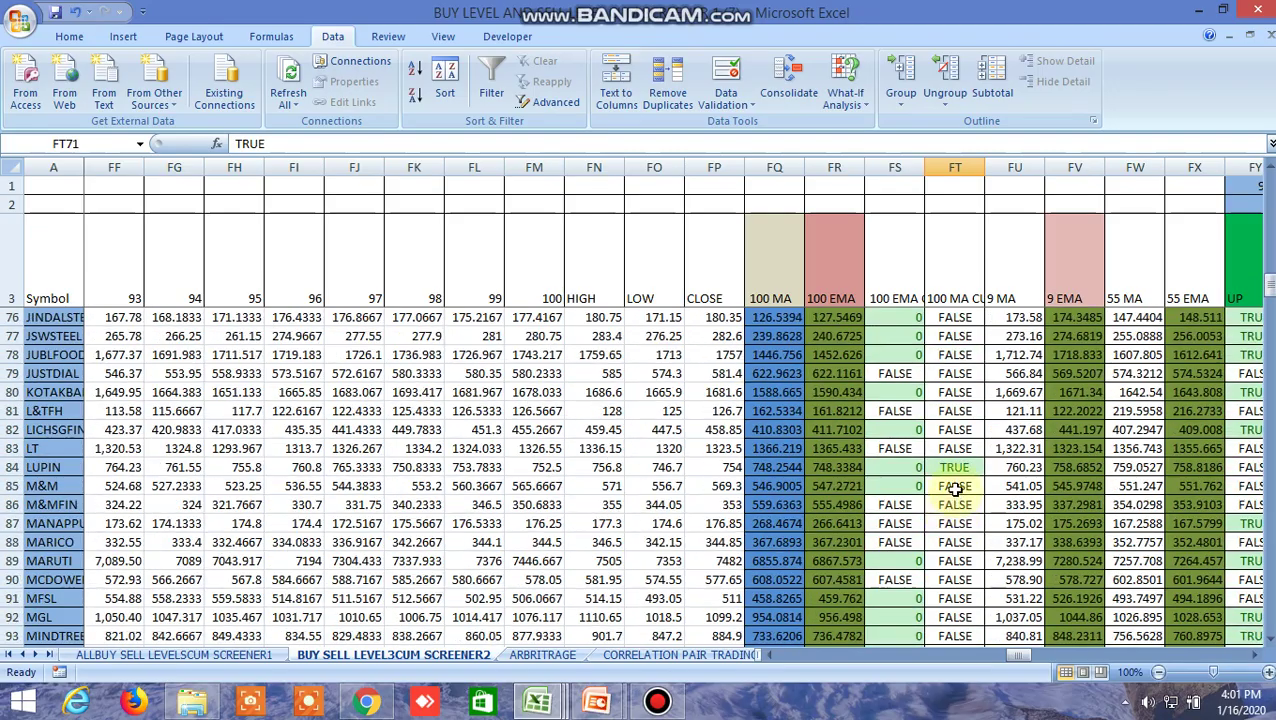
{"action": "scroll", "coordinate": [955, 487], "scroll_direction": "up", "scroll_amount": 3}
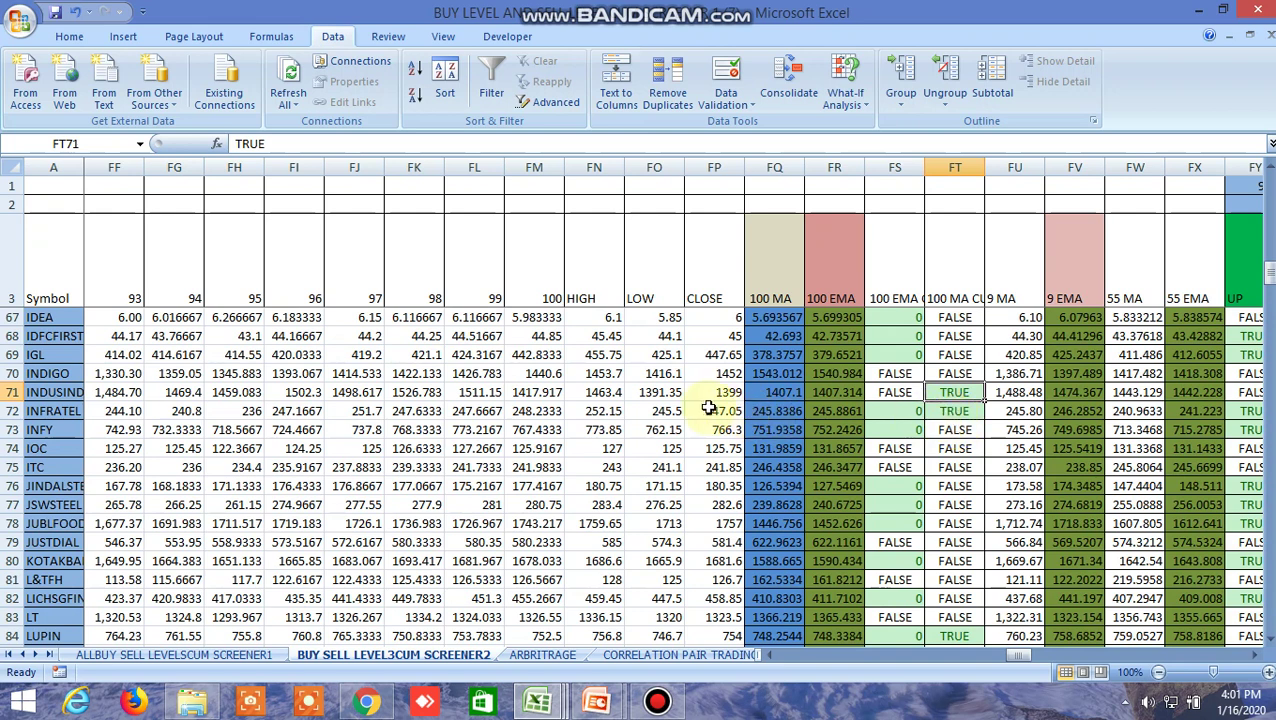
{"action": "left_click", "coordinate": [612, 395]}
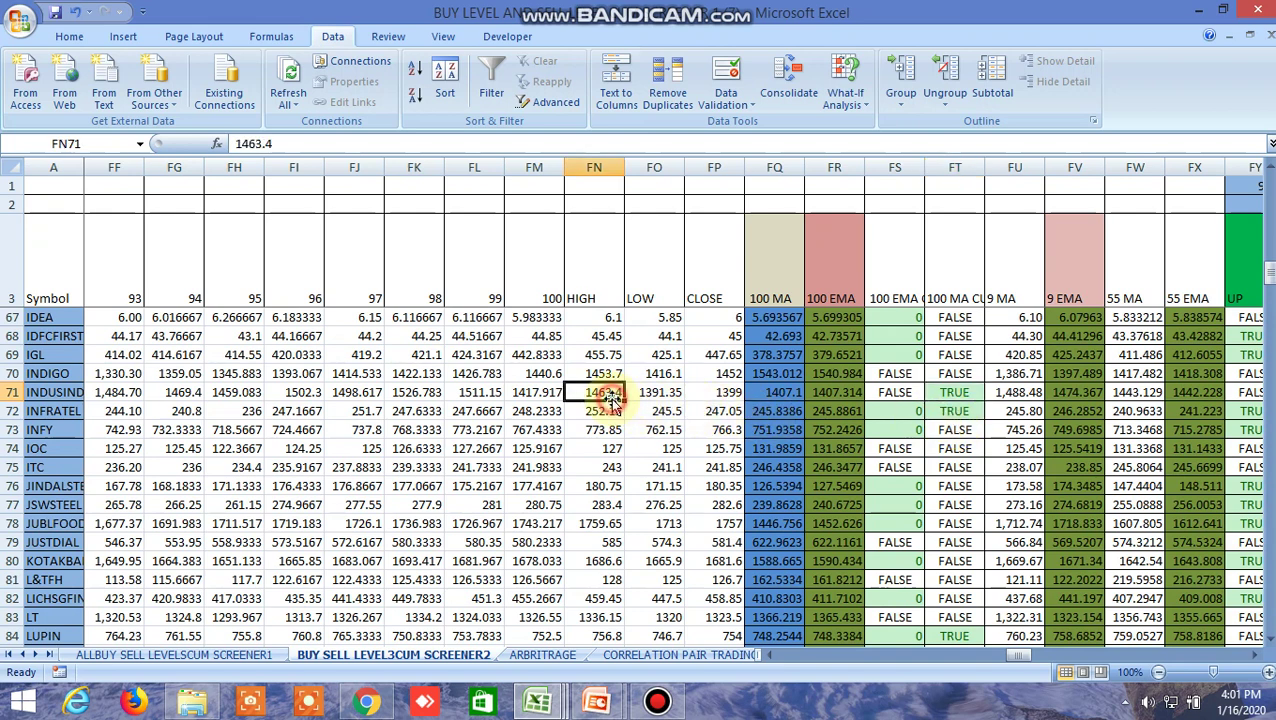
Check INDUSINDBK's low in FO71, then switch to Kite in Chrome and compare it with the chart's 16 January opening candles
{"action": "left_click", "coordinate": [664, 392]}
{"action": "left_click", "coordinate": [367, 702]}
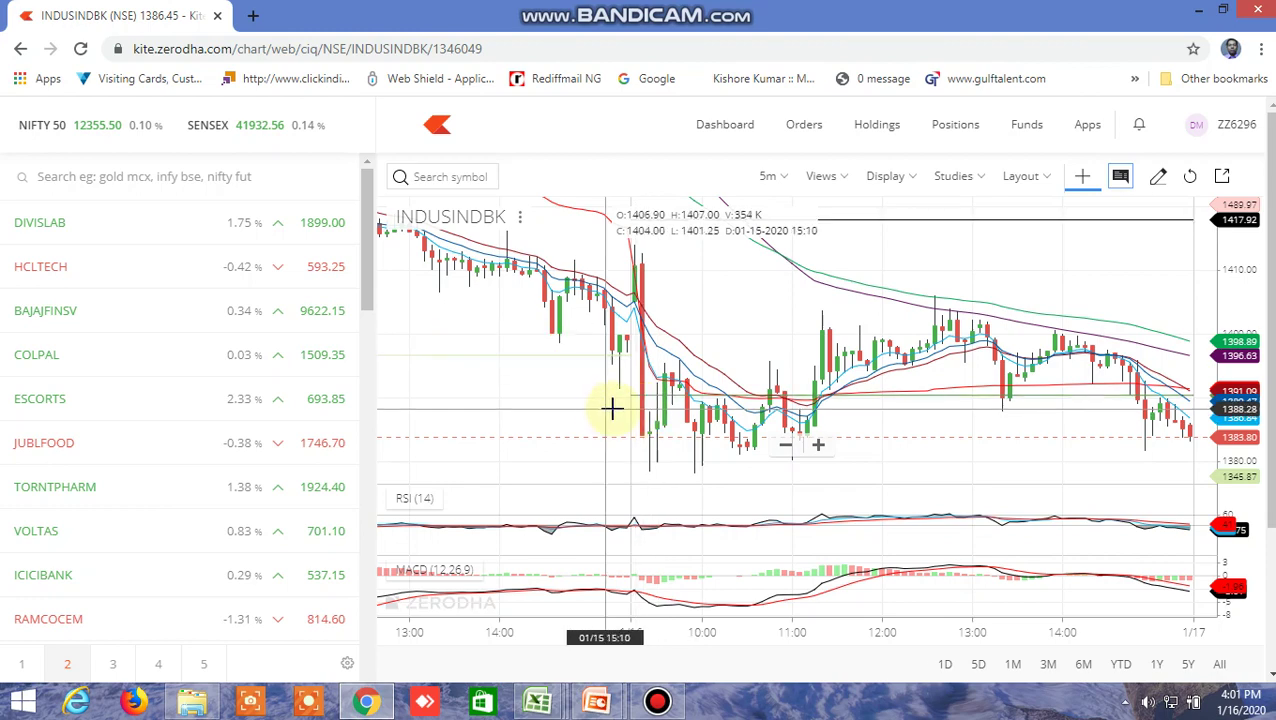
{"action": "scroll", "coordinate": [604, 402], "scroll_direction": "up", "scroll_amount": 3}
{"action": "left_click_drag", "start_coordinate": [521, 379], "coordinate": [1210, 365]}
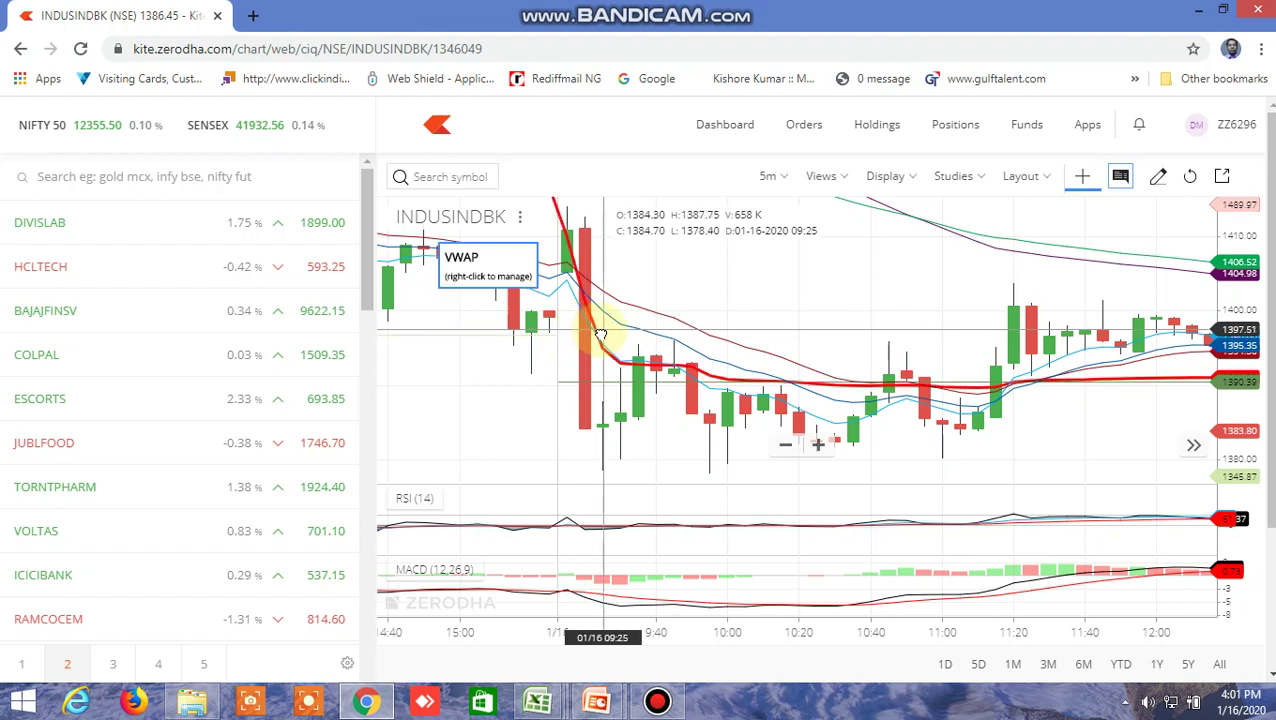
Return to the Excel screener workbook, open the INSIDE THE BAR WITH NR7 sheet and check AXISBANK's 1-day inside bar signal in Y14
{"action": "mouse_move", "coordinate": [530, 695]}
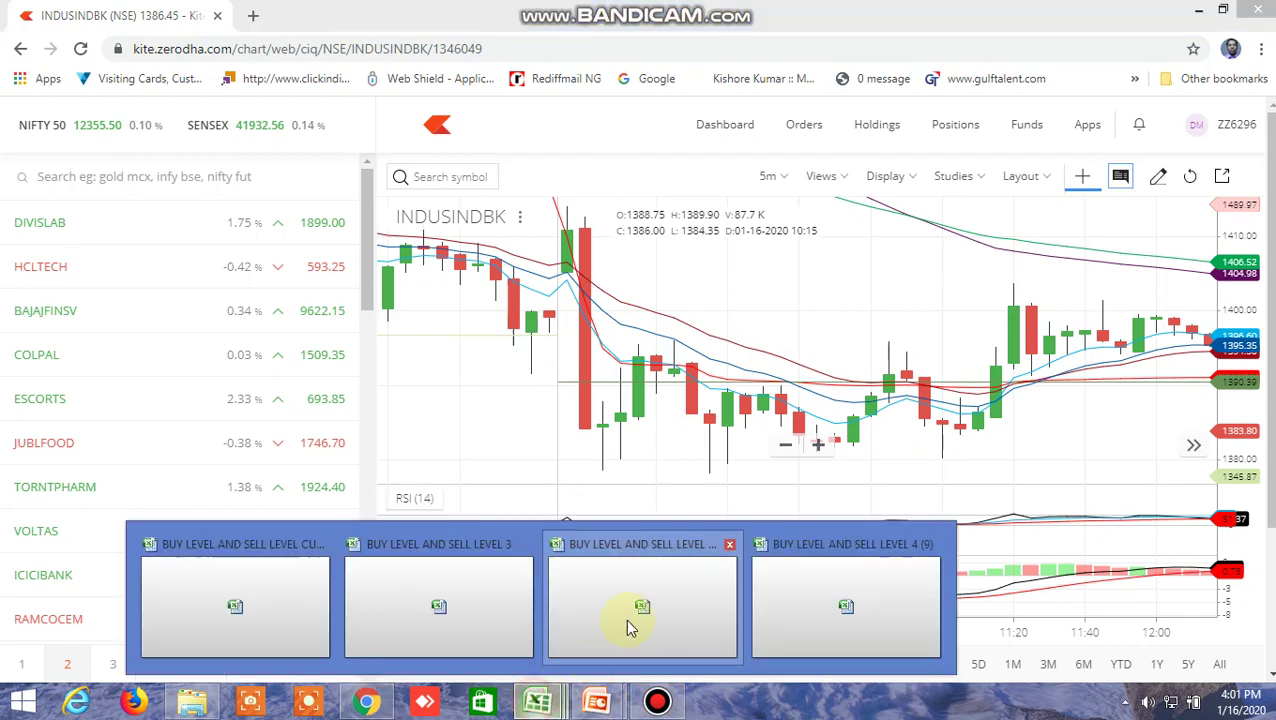
{"action": "left_click", "coordinate": [632, 622]}
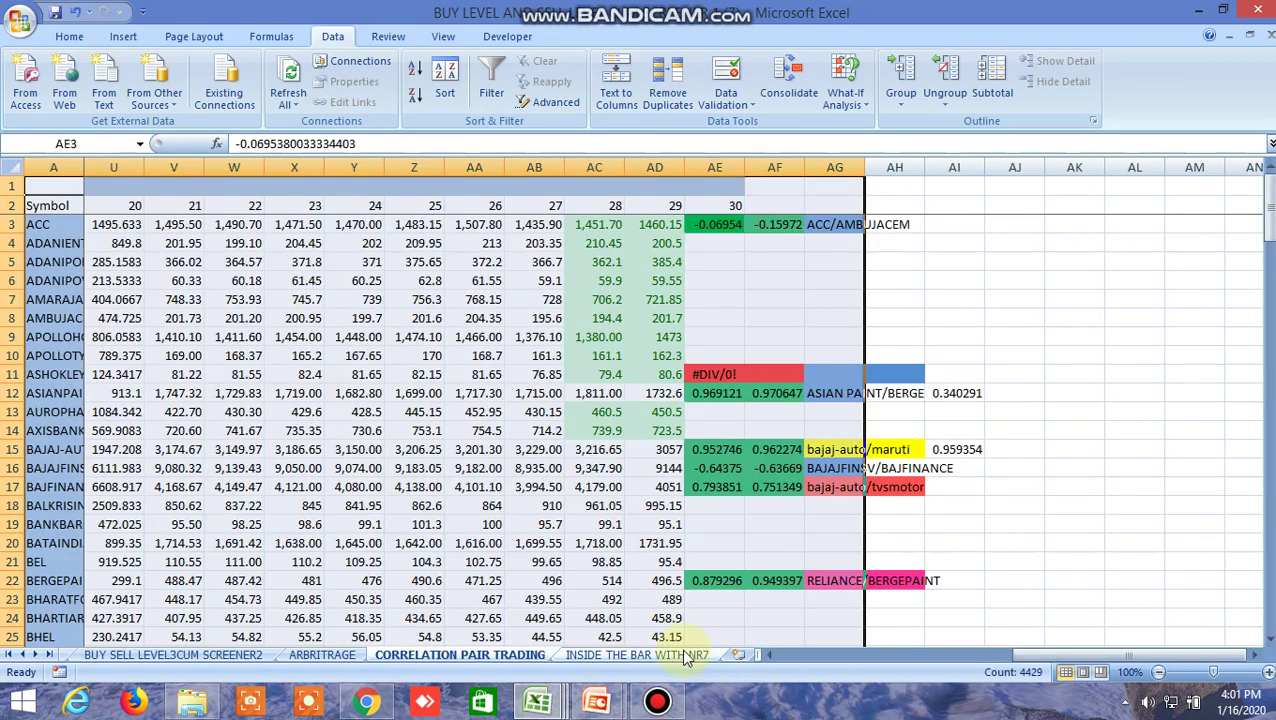
{"action": "left_click", "coordinate": [662, 655]}
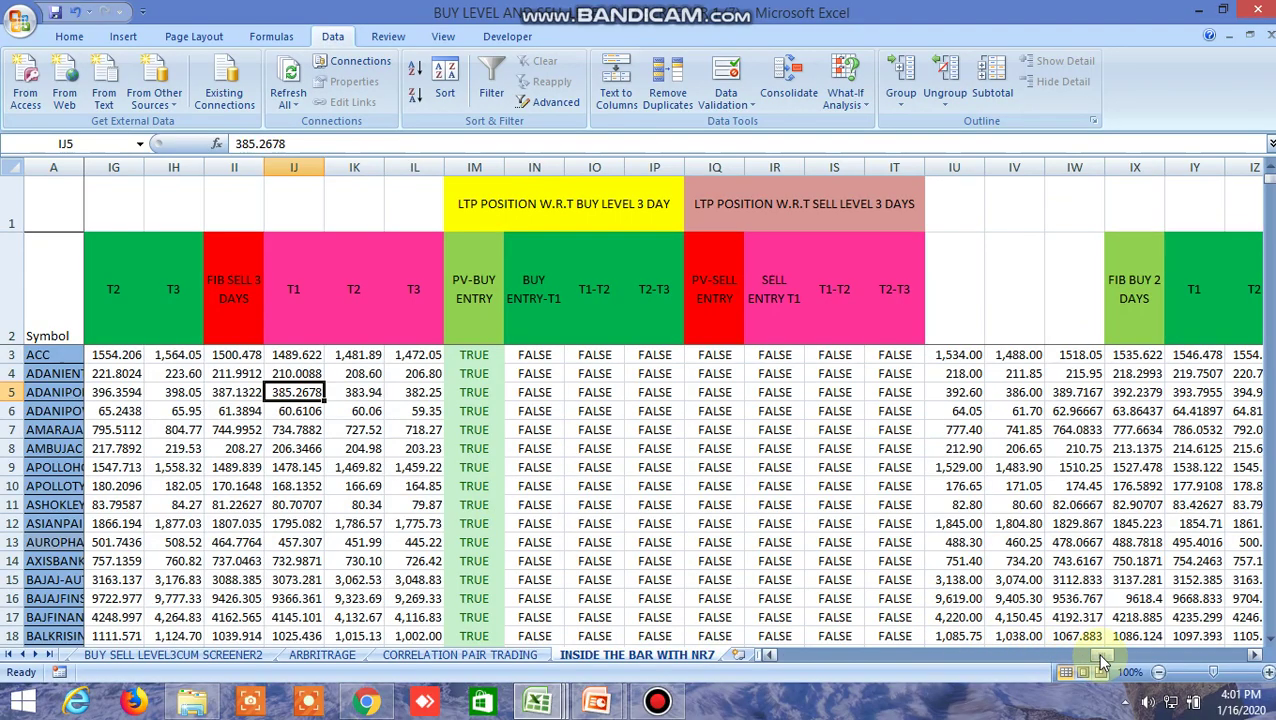
{"action": "left_click_drag", "start_coordinate": [1101, 660], "coordinate": [815, 655]}
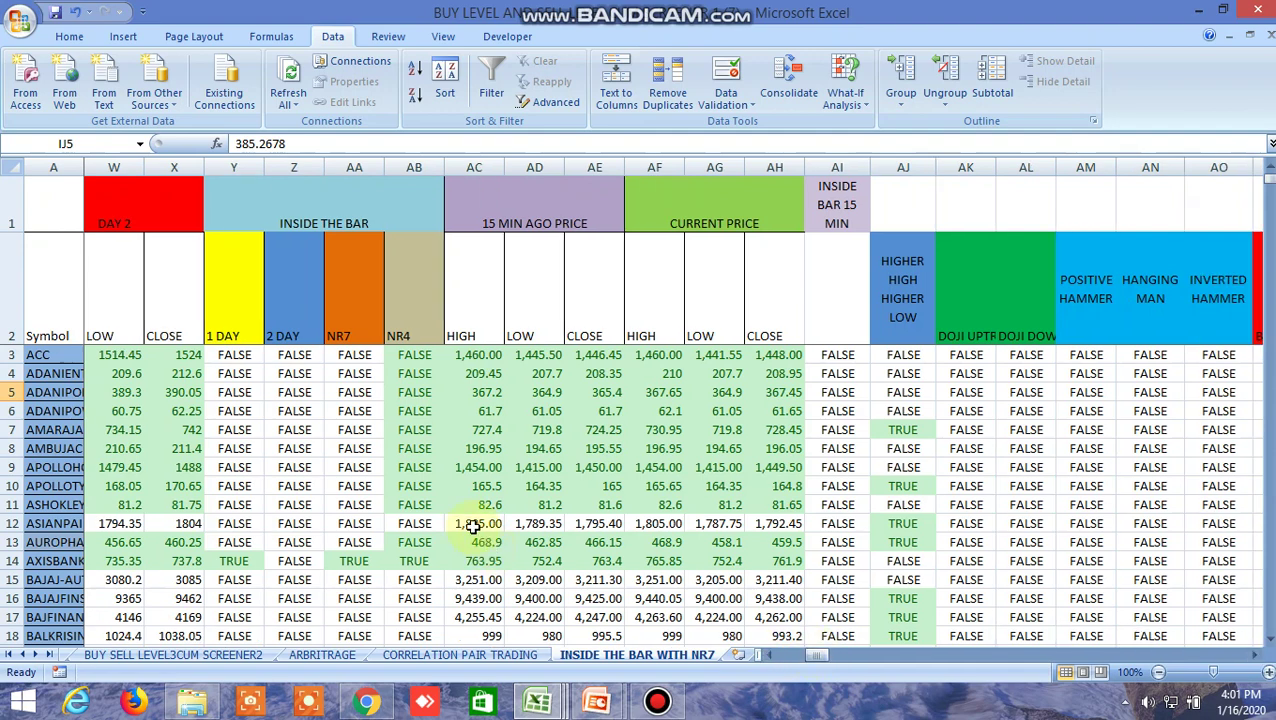
{"action": "scroll", "coordinate": [316, 520], "scroll_direction": "down", "scroll_amount": 2}
{"action": "left_click", "coordinate": [243, 452]}
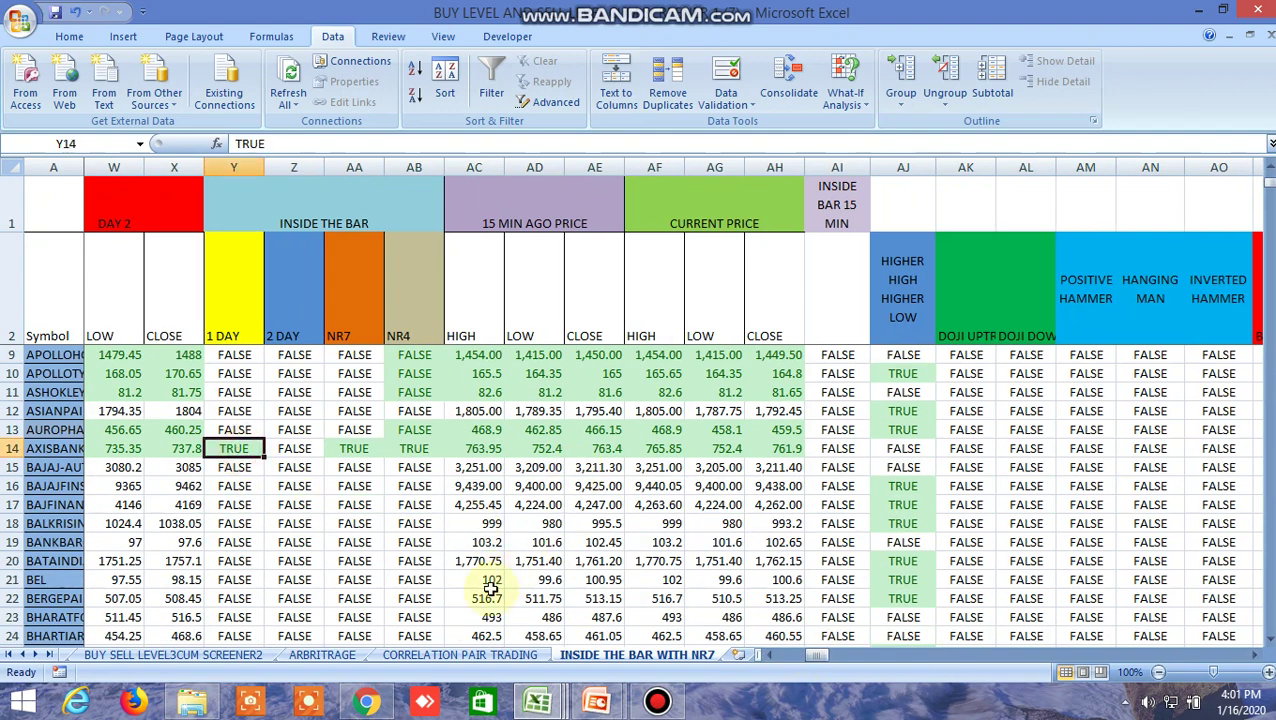
Switch to Kite in Chrome and load the NSE AXISBANK chart
{"action": "left_click", "coordinate": [366, 701]}
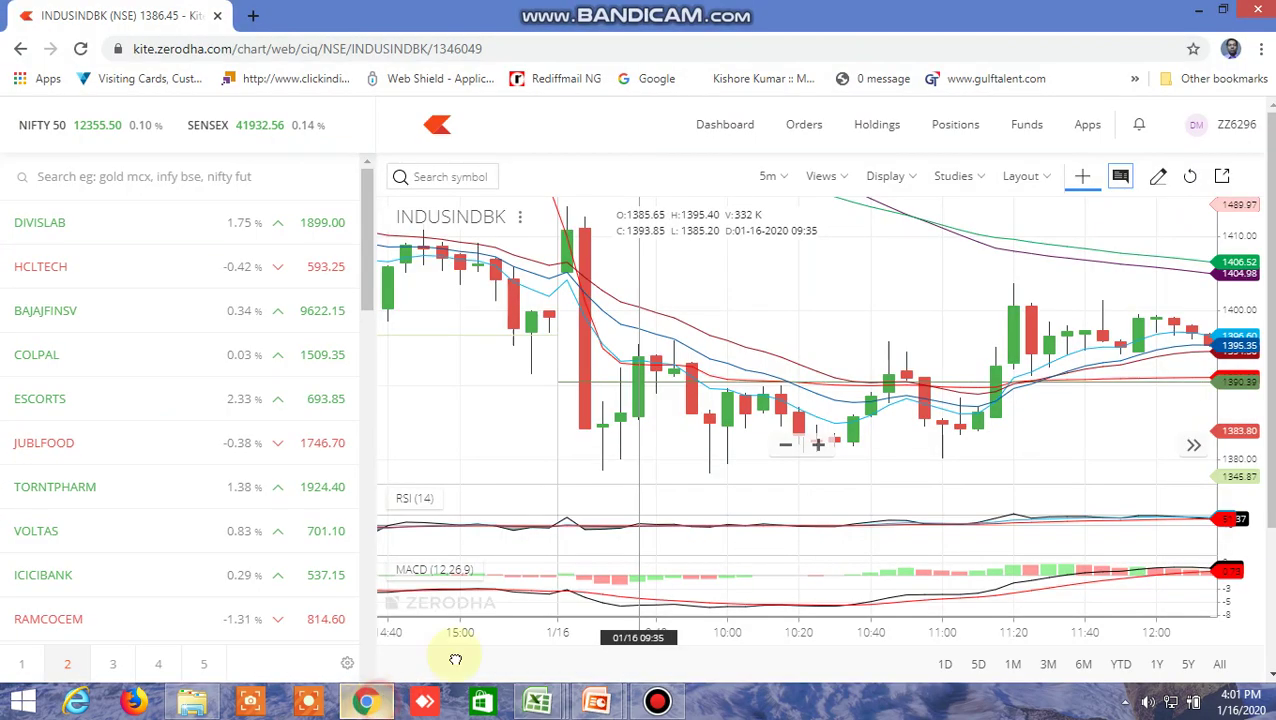
{"action": "left_click", "coordinate": [442, 177]}
{"action": "type", "text": "ax"}
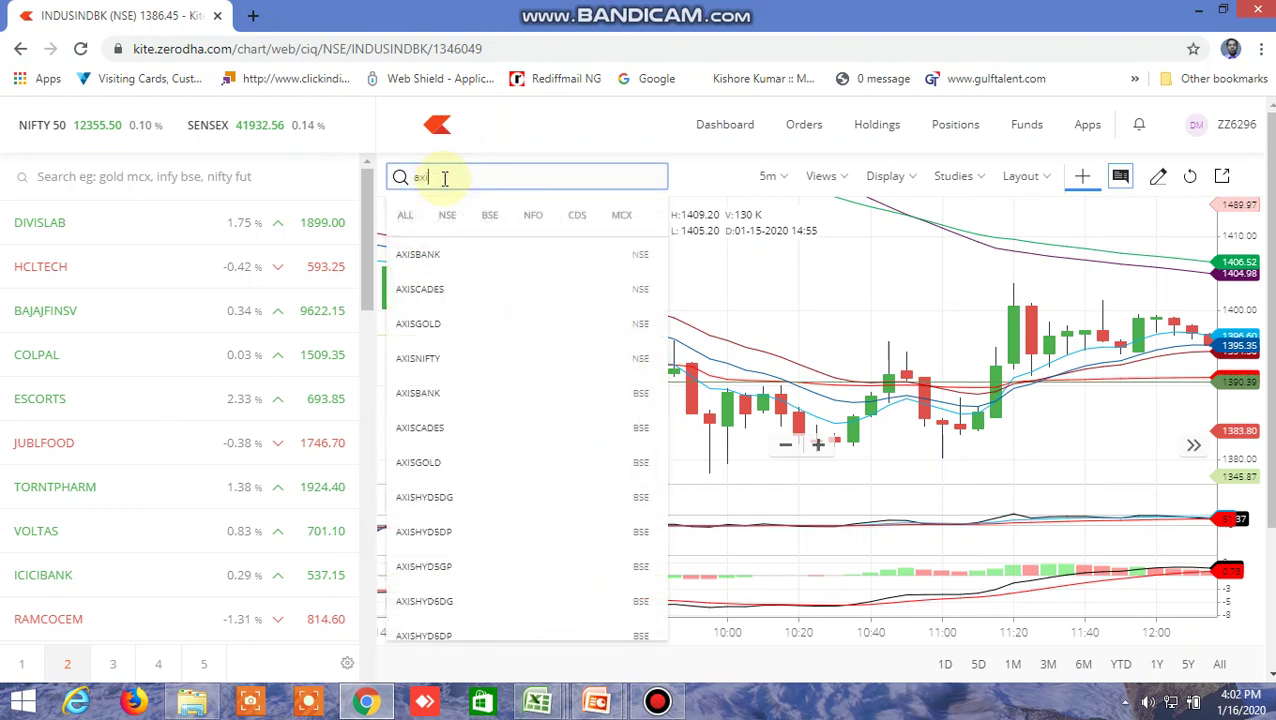
{"action": "type", "text": "isb"}
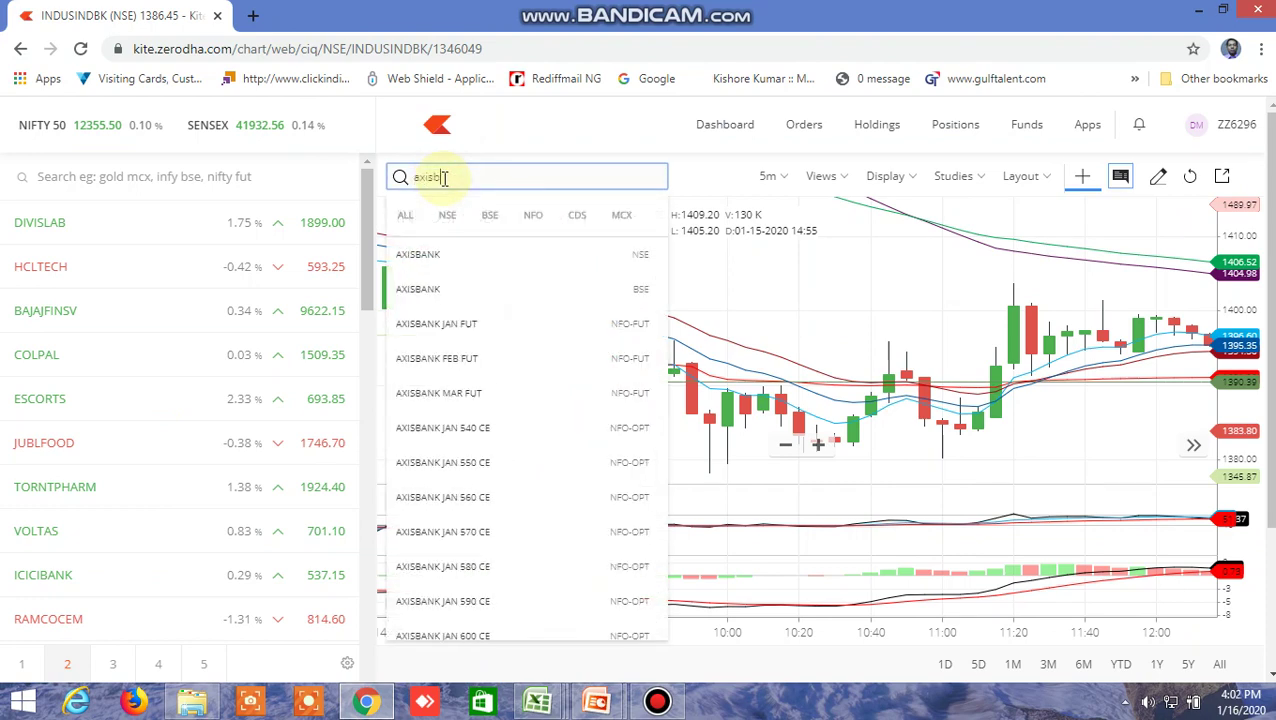
{"action": "left_click", "coordinate": [423, 262]}
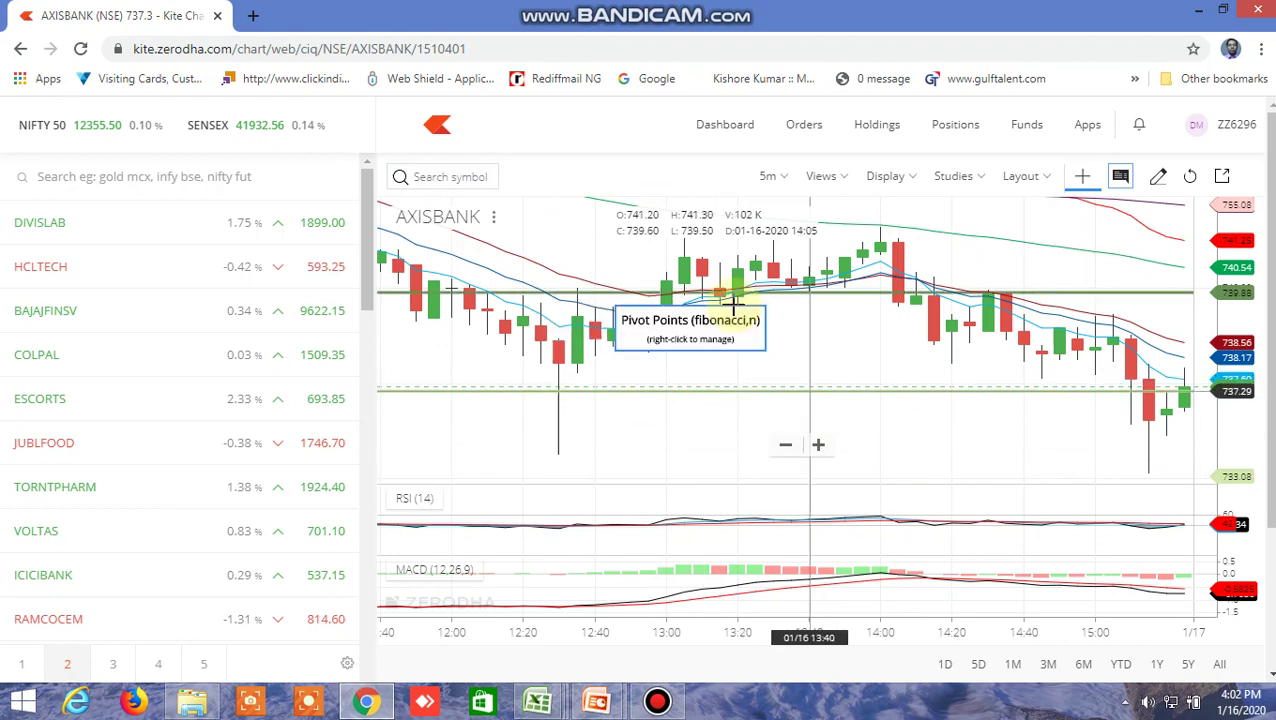
Set the AXISBANK chart to the 1D interval and enlarge its recent daily candles
{"action": "left_click", "coordinate": [775, 177]}
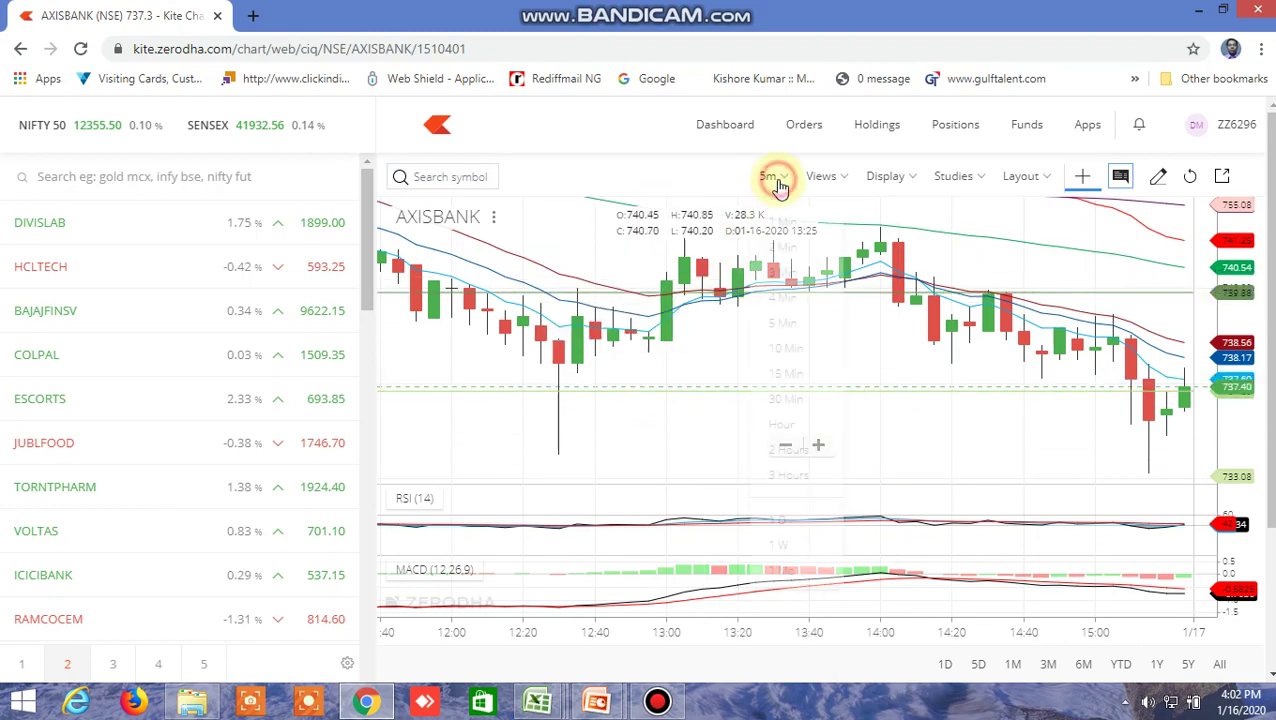
{"action": "left_click", "coordinate": [777, 524]}
{"action": "scroll", "coordinate": [1088, 541], "scroll_direction": "up", "scroll_amount": 2}
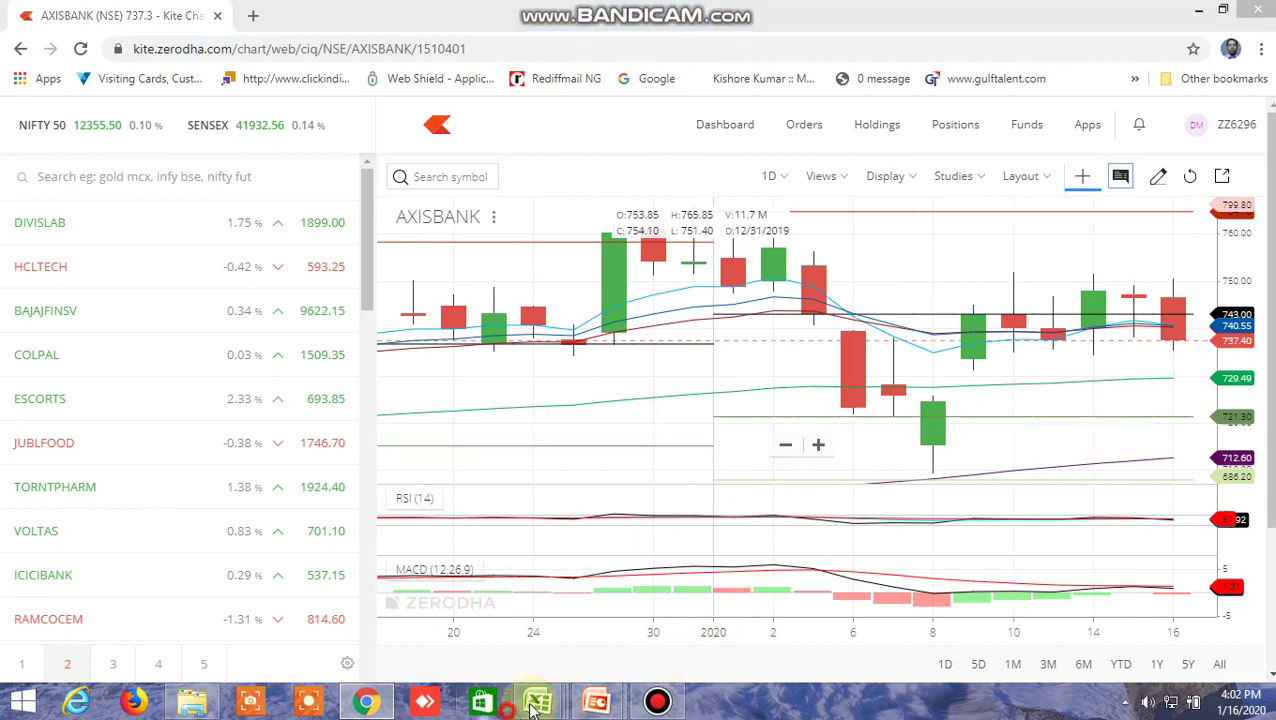
Return to the INSIDE THE BAR WITH NR7 sheet in Excel and check COALINDIA's NR4 signal in AB37
{"action": "mouse_move", "coordinate": [537, 700]}
{"action": "left_click", "coordinate": [712, 590]}
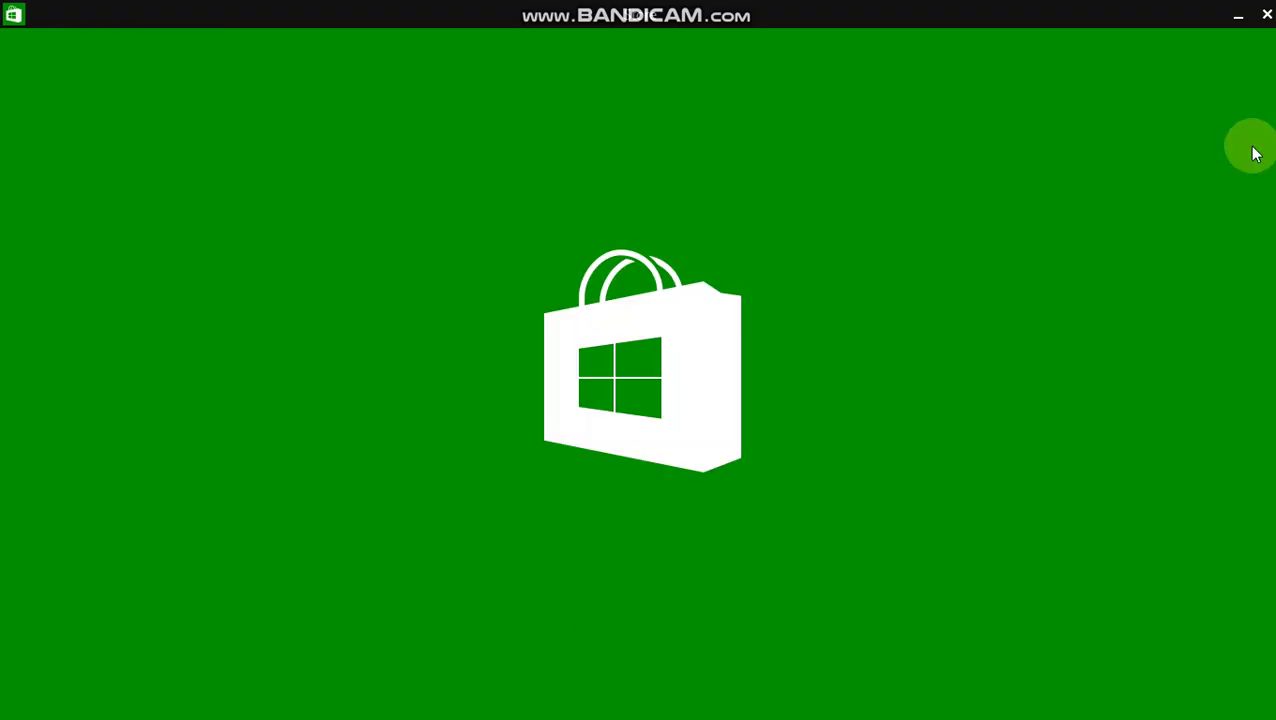
{"action": "left_click", "coordinate": [1262, 16]}
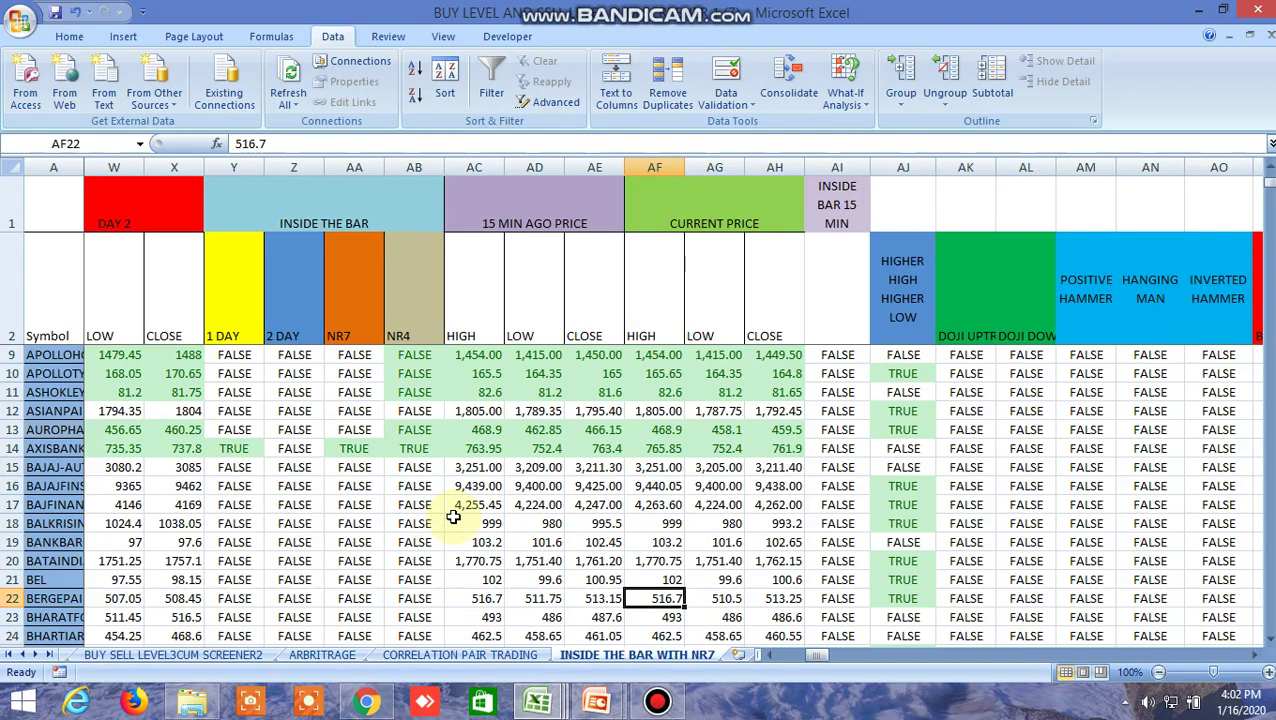
{"action": "scroll", "coordinate": [453, 516], "scroll_direction": "down", "scroll_amount": 7}
{"action": "left_click", "coordinate": [419, 489]}
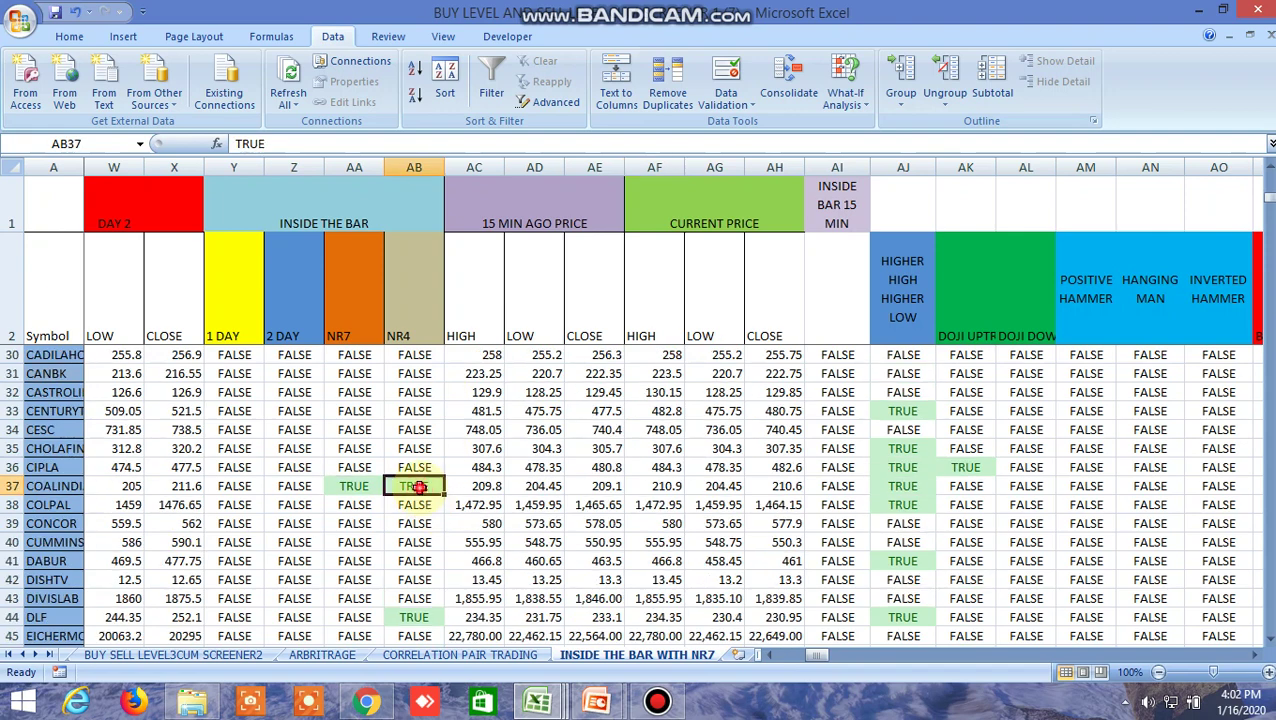
Switch to Kite in Chrome and load the NSE COALINDIA chart to examine its daily candles
{"action": "left_click", "coordinate": [375, 704]}
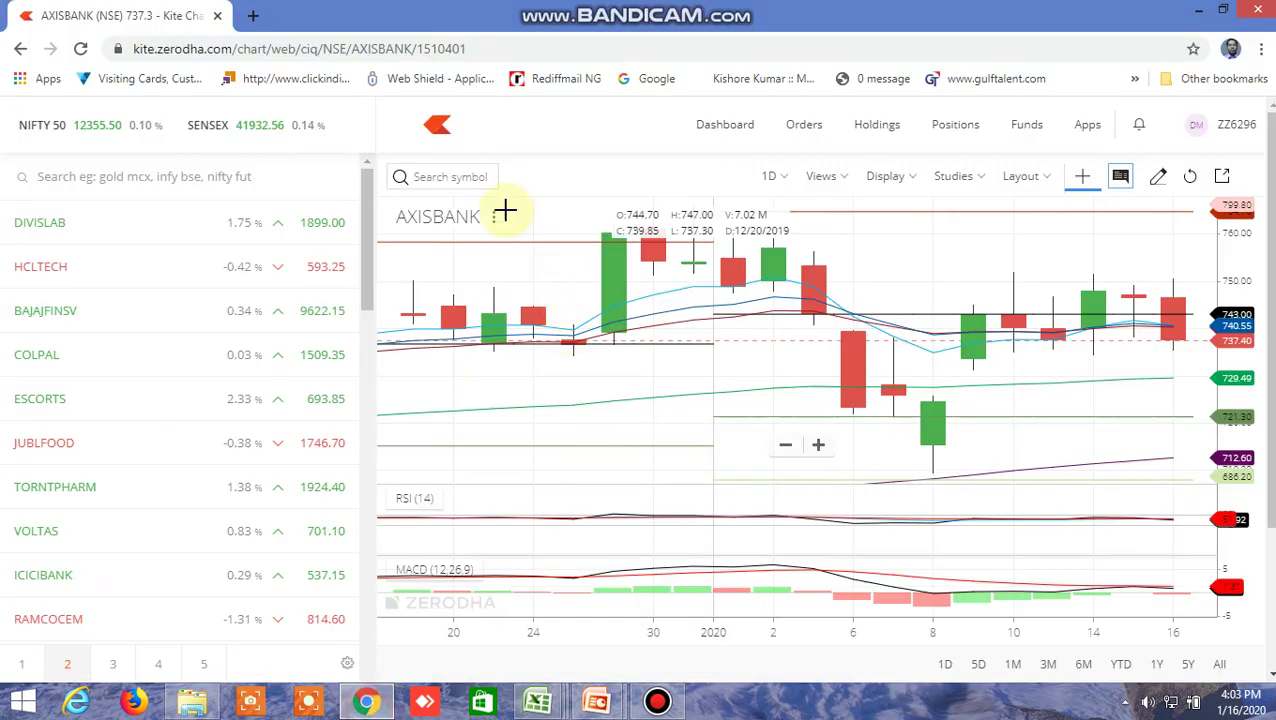
{"action": "left_click", "coordinate": [431, 176]}
{"action": "type", "text": "coal"}
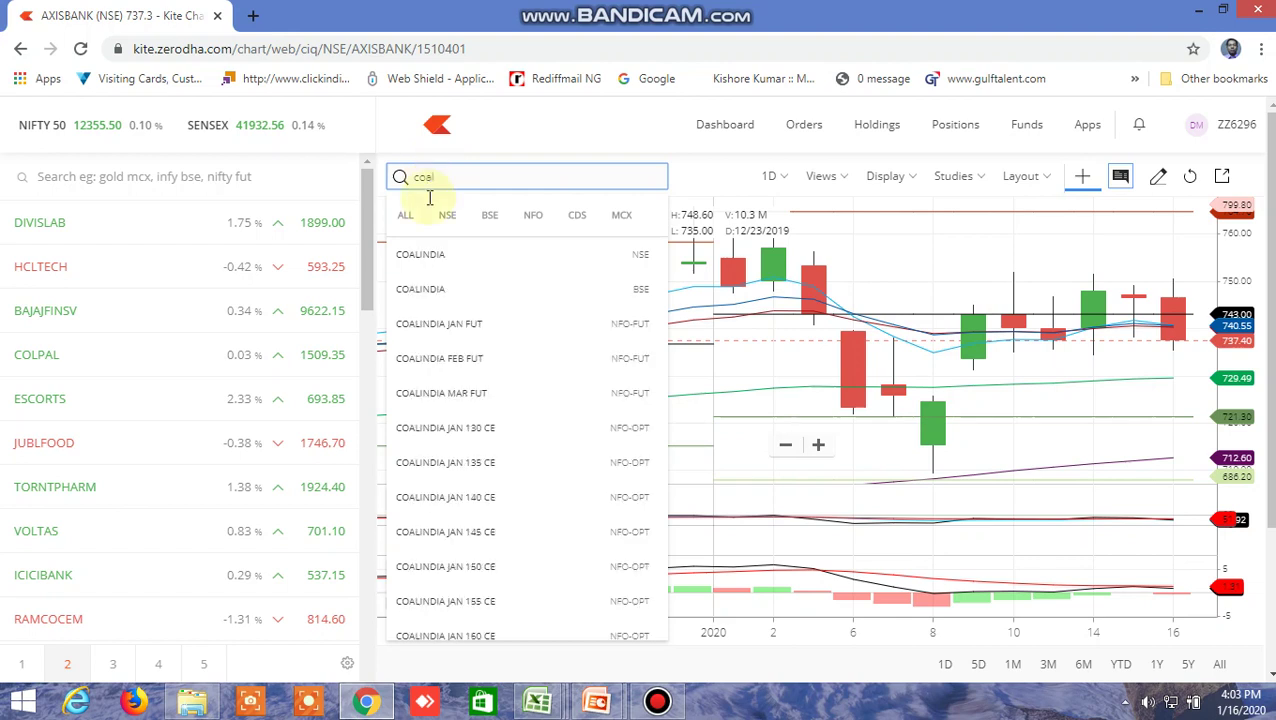
{"action": "left_click", "coordinate": [441, 256]}
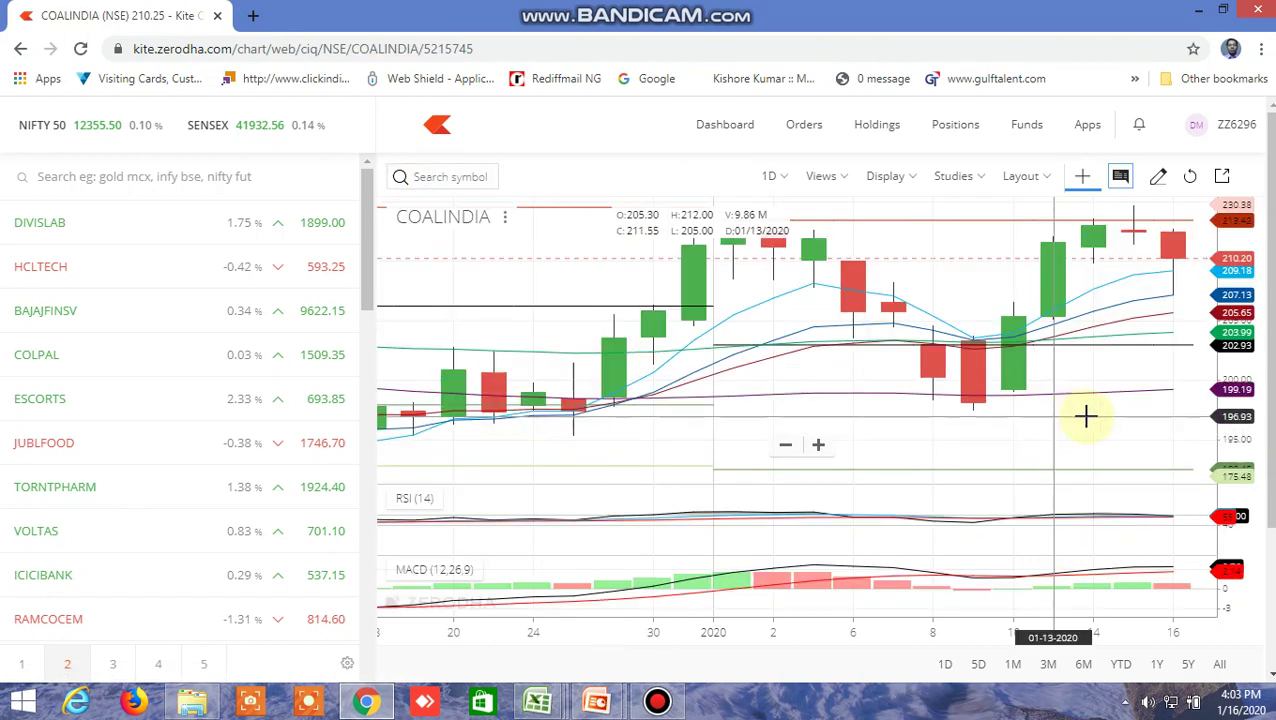